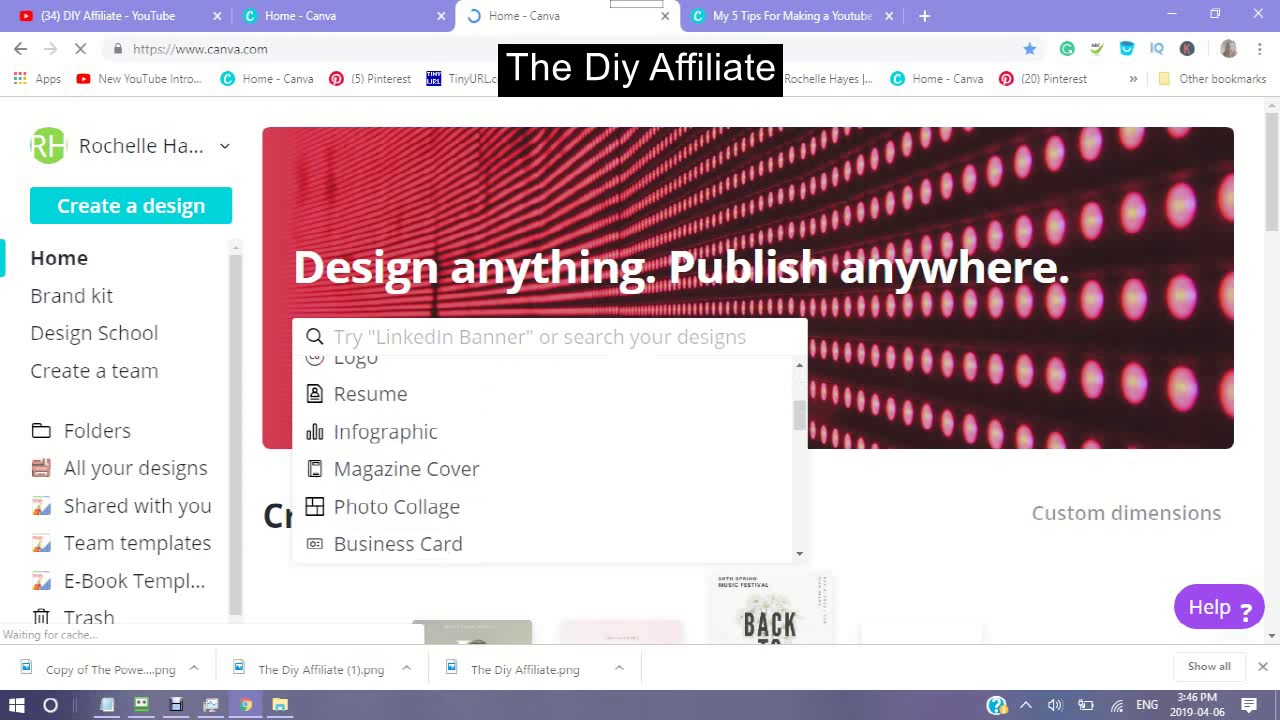
# - Search Canva for 'youtube' to find the 2560 × 1440 px YouTube Channel Art option
pyautogui.scroll(-5, 550, 460)
pyautogui.scroll(-2, 550, 460)
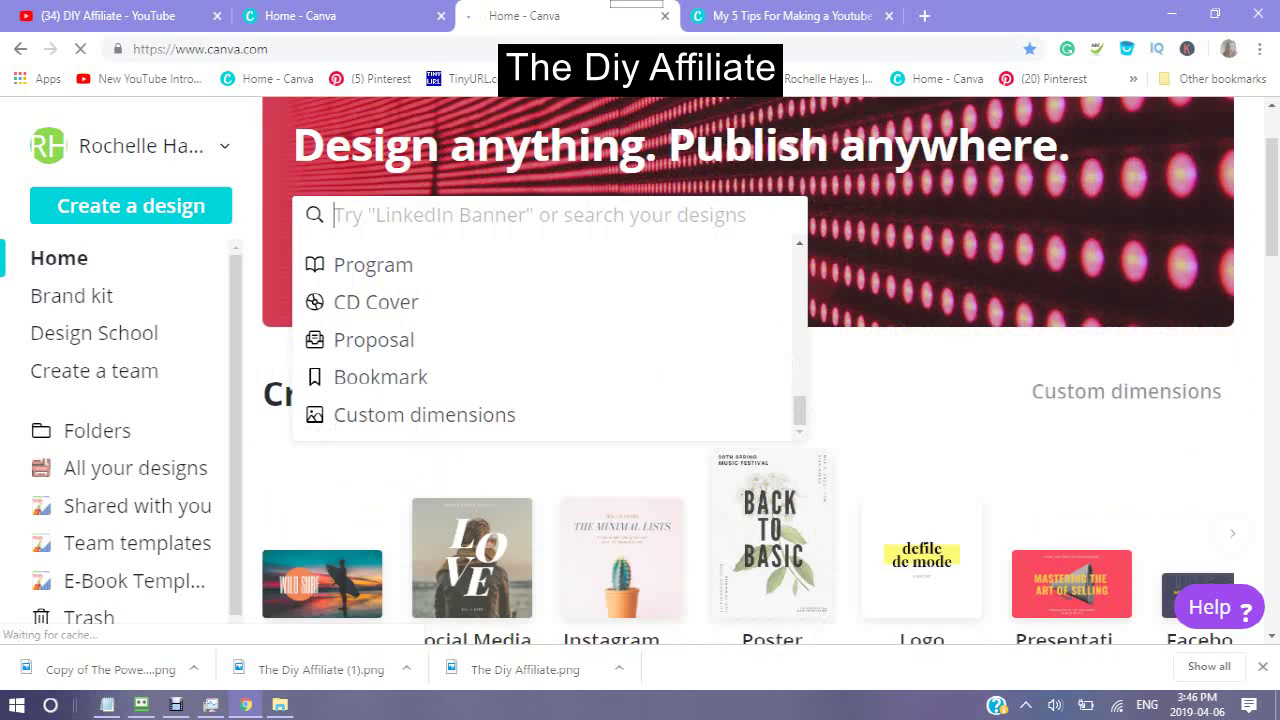
pyautogui.scroll(8, 550, 270)
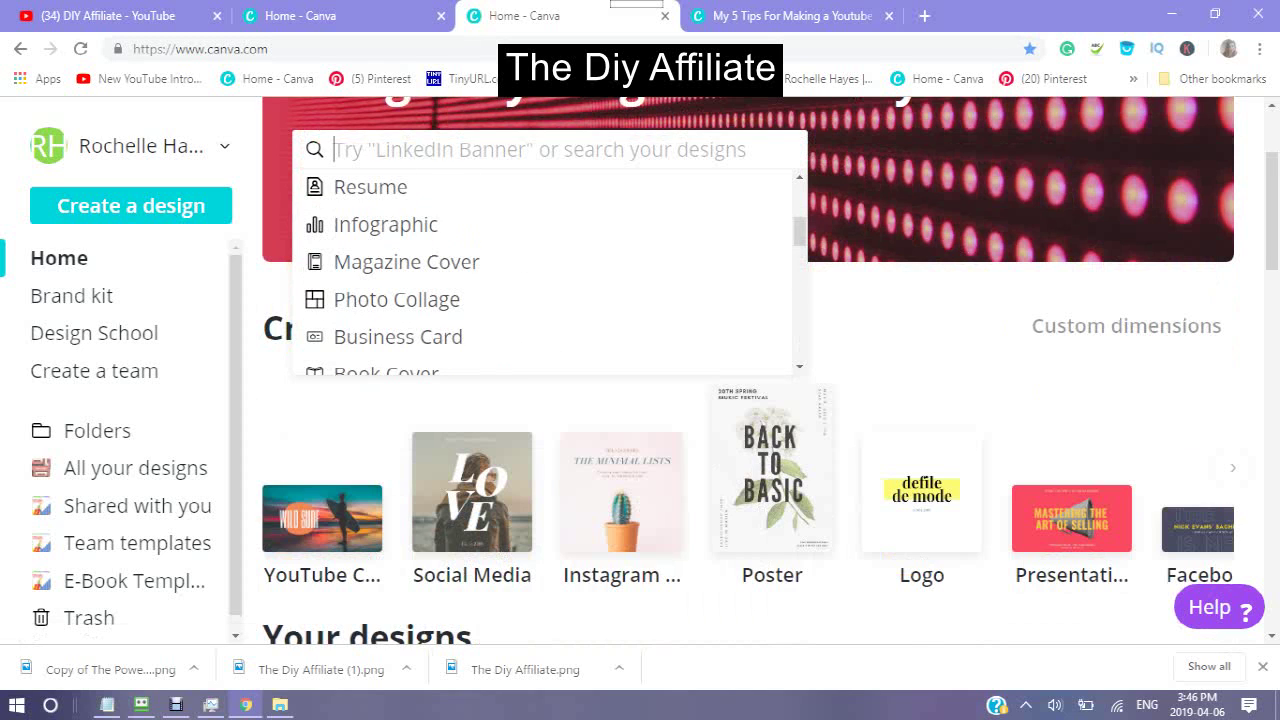
pyautogui.write('y')
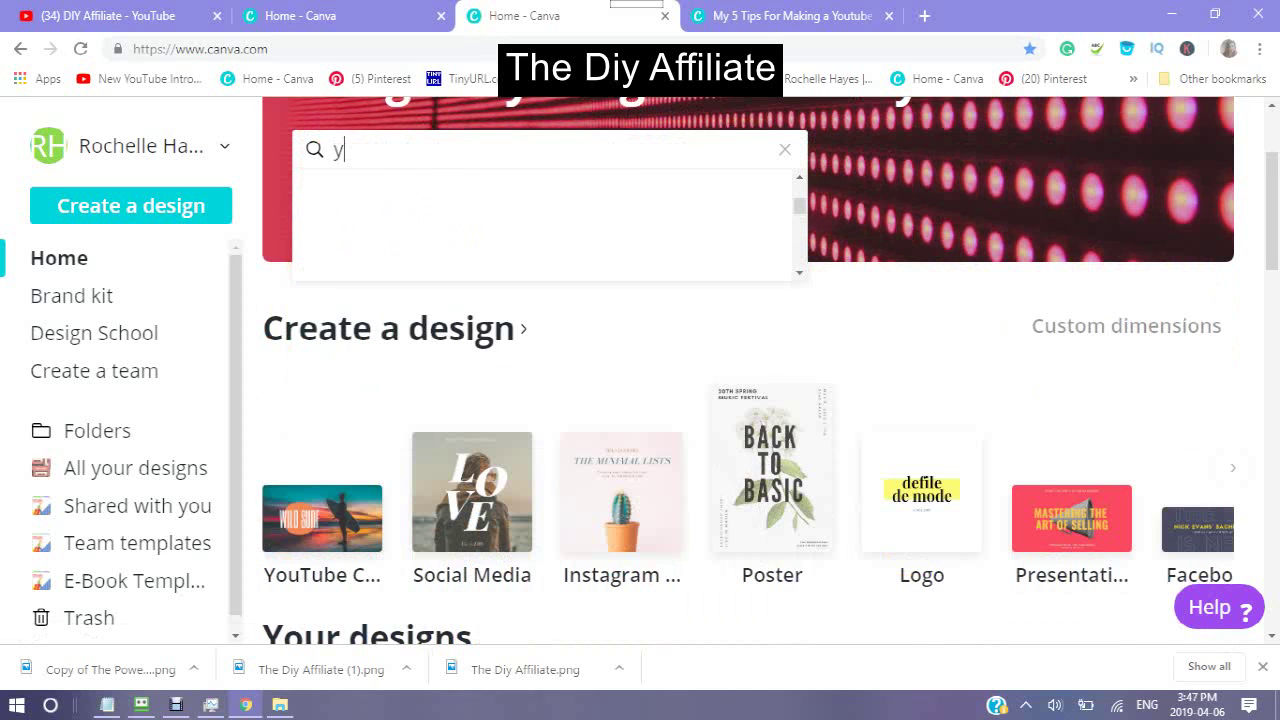
pyautogui.write('outube')
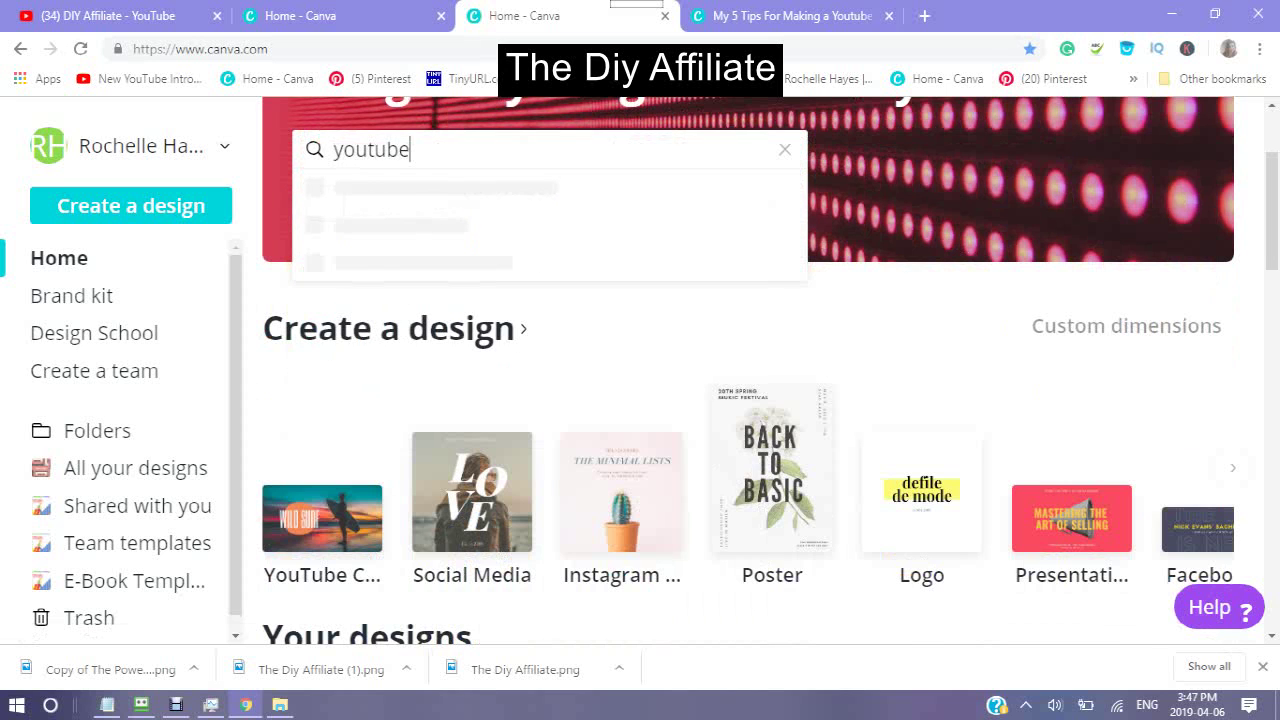
pyautogui.scroll(-3, 550, 260)
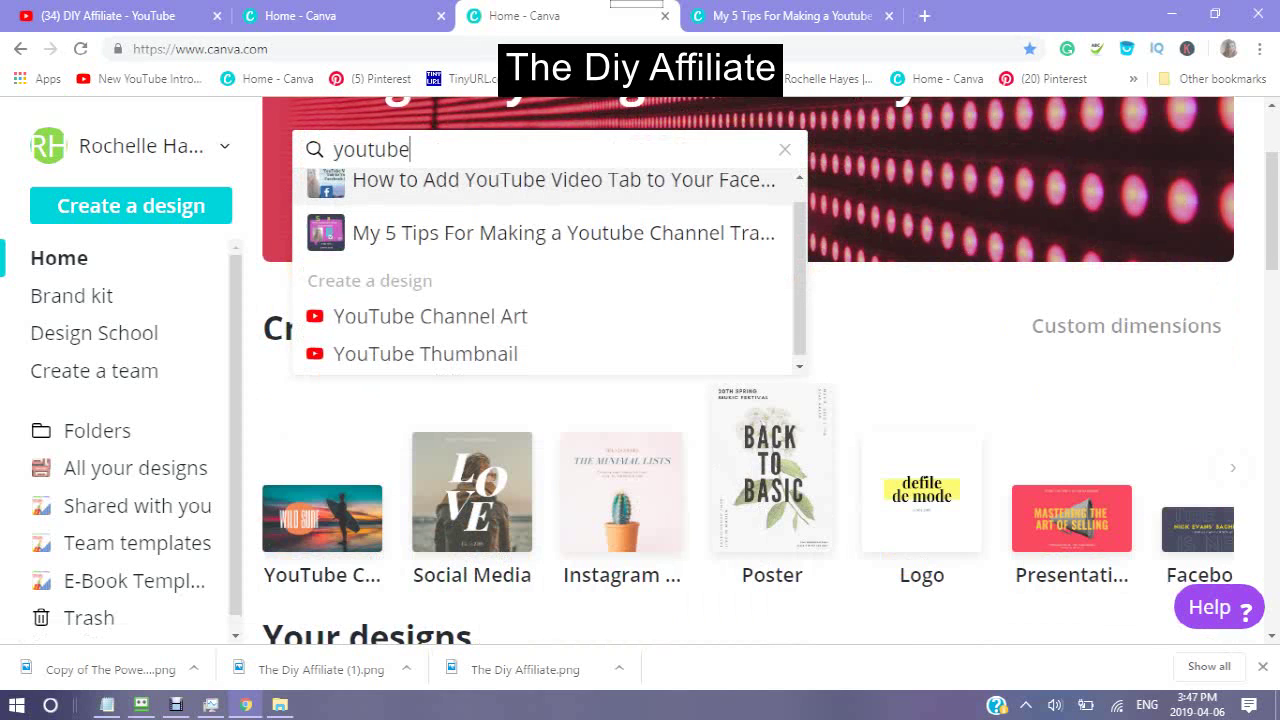
pyautogui.scroll(-1, 550, 260)
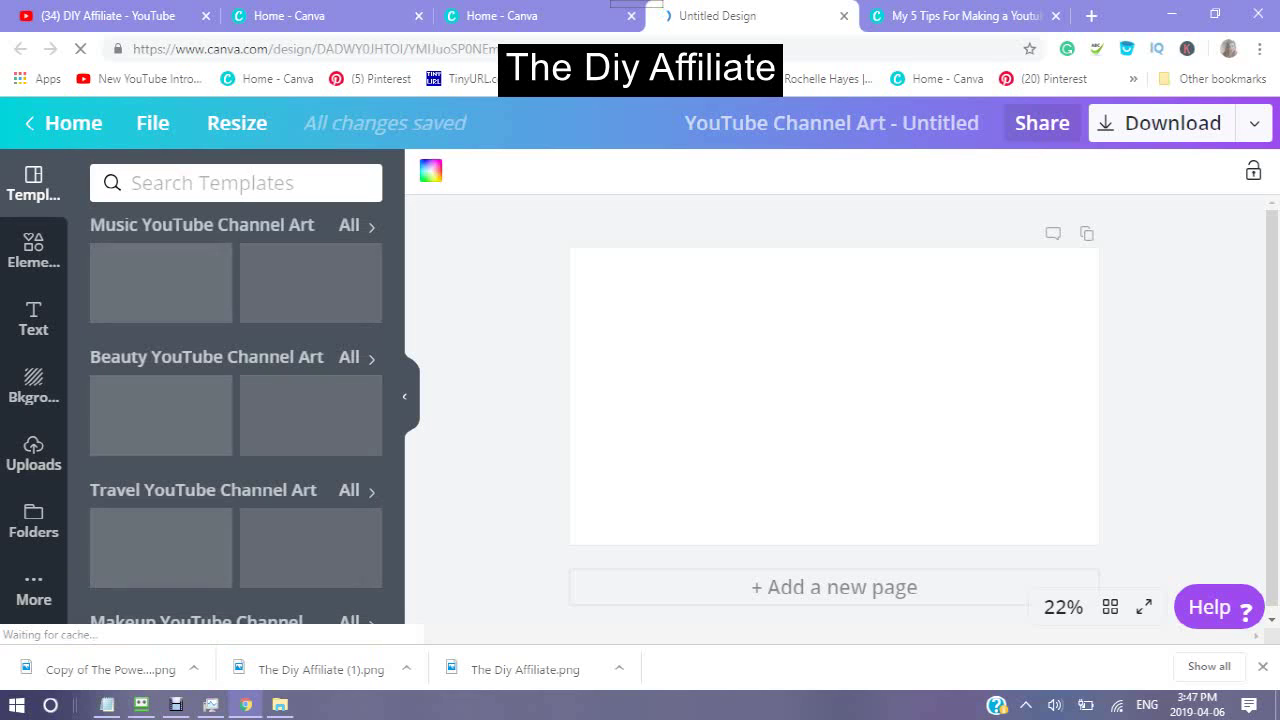
# - Scroll through the free YouTube Channel Art templates next to the blank canvas
pyautogui.scroll(-3, 236, 400)
pyautogui.scroll(-2, 236, 410)
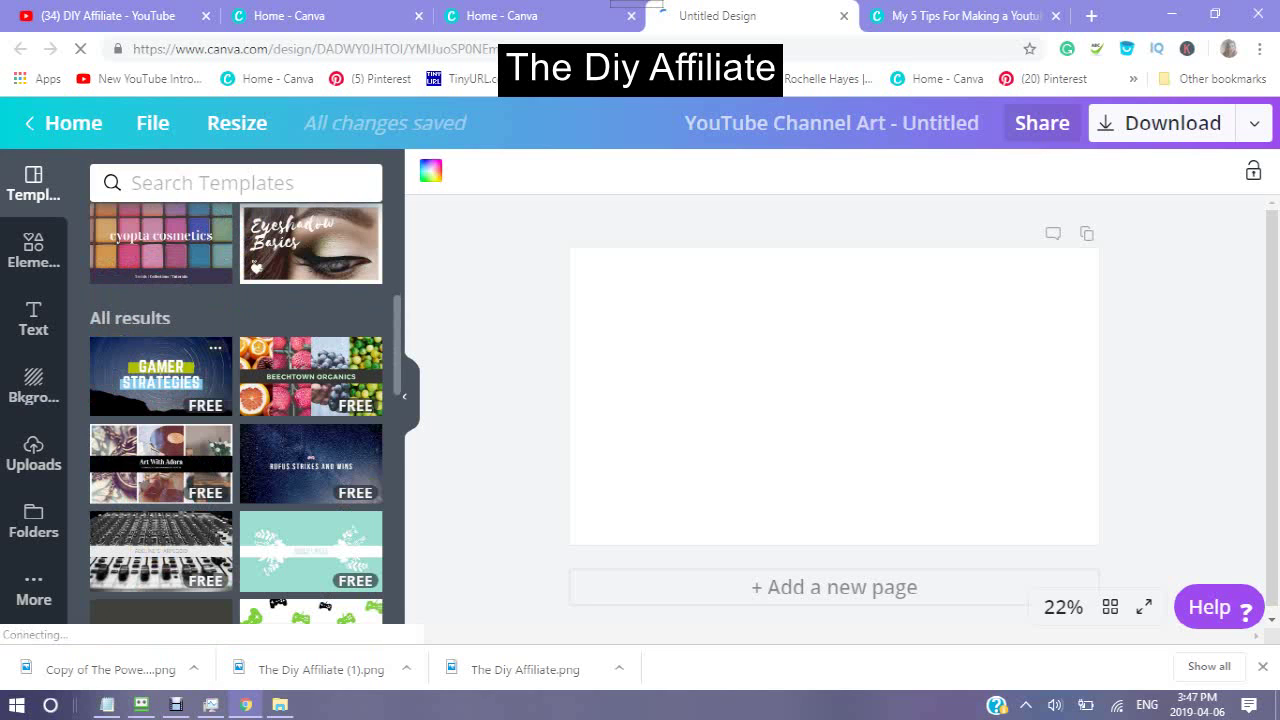
pyautogui.scroll(-4, 236, 410)
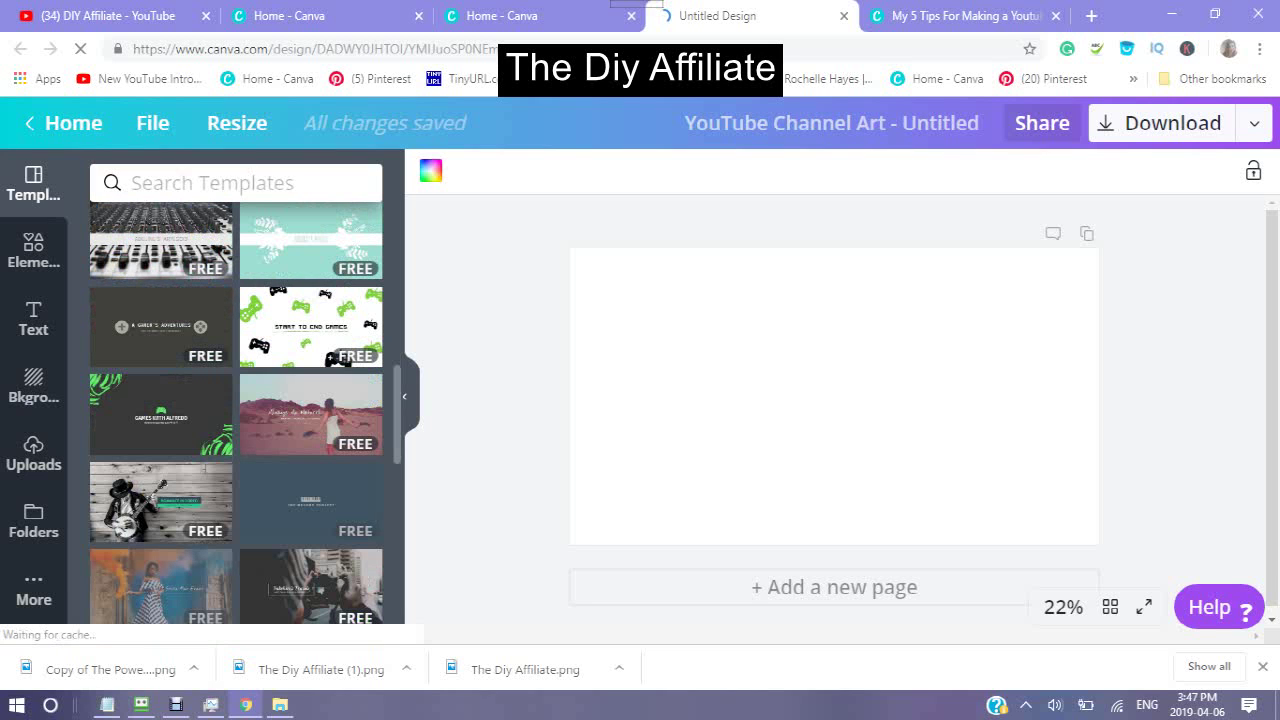
pyautogui.scroll(5, 236, 420)
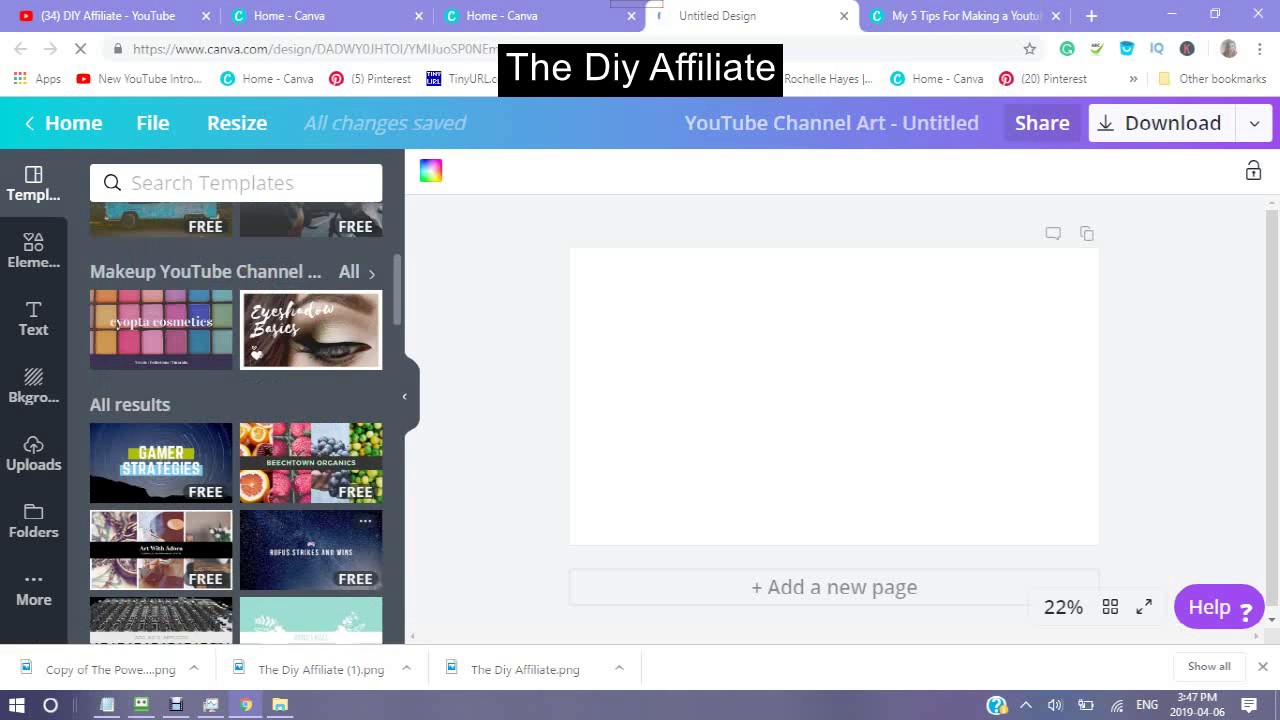
pyautogui.scroll(4, 236, 410)
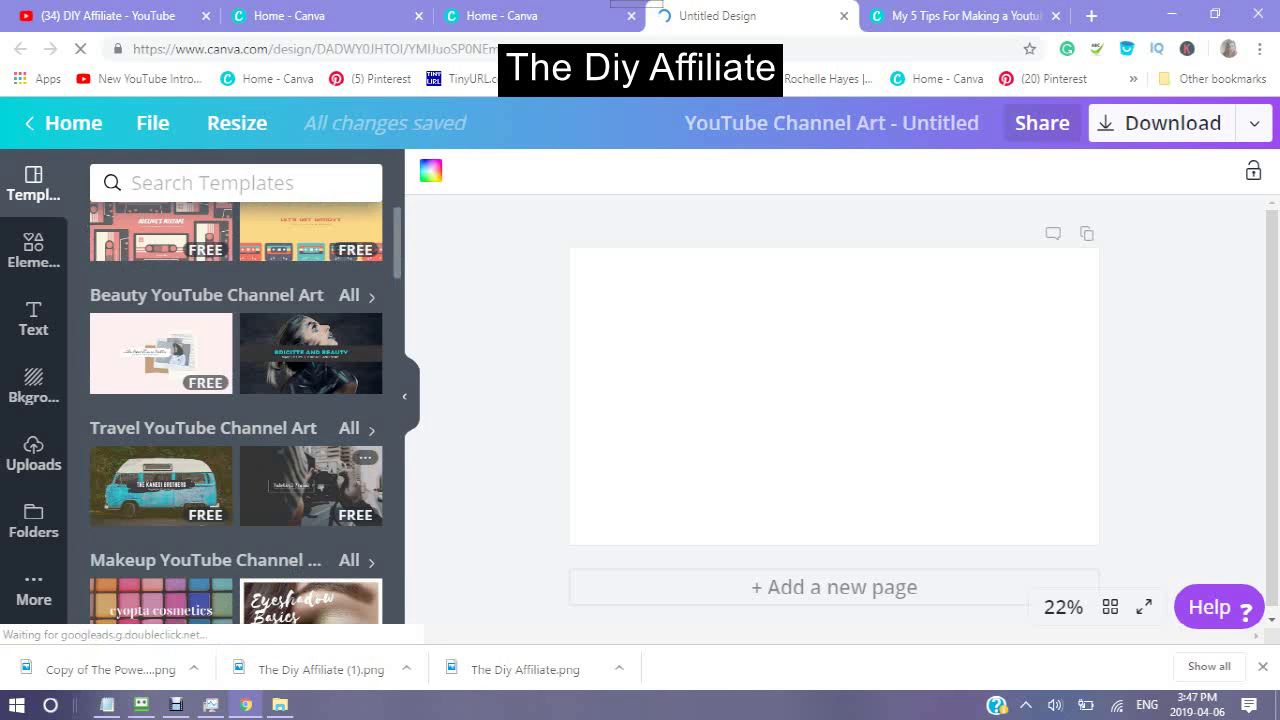
pyautogui.scroll(-1, 236, 410)
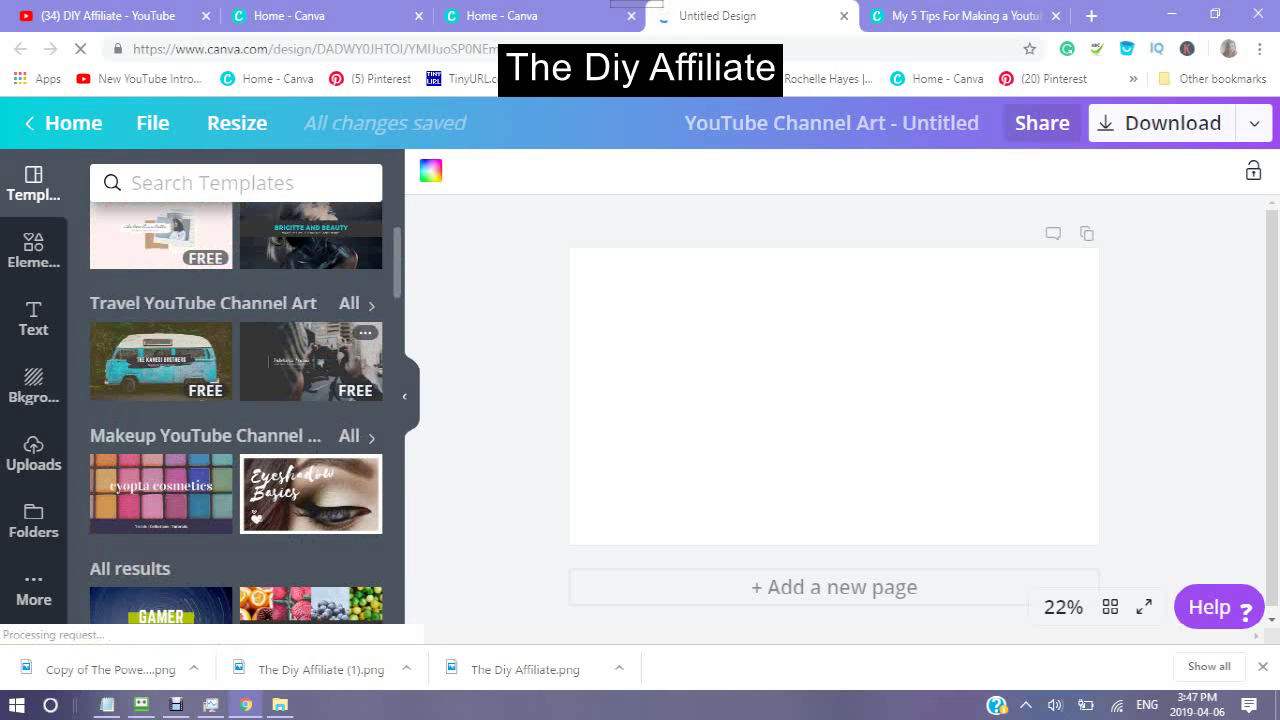
pyautogui.scroll(2, 236, 410)
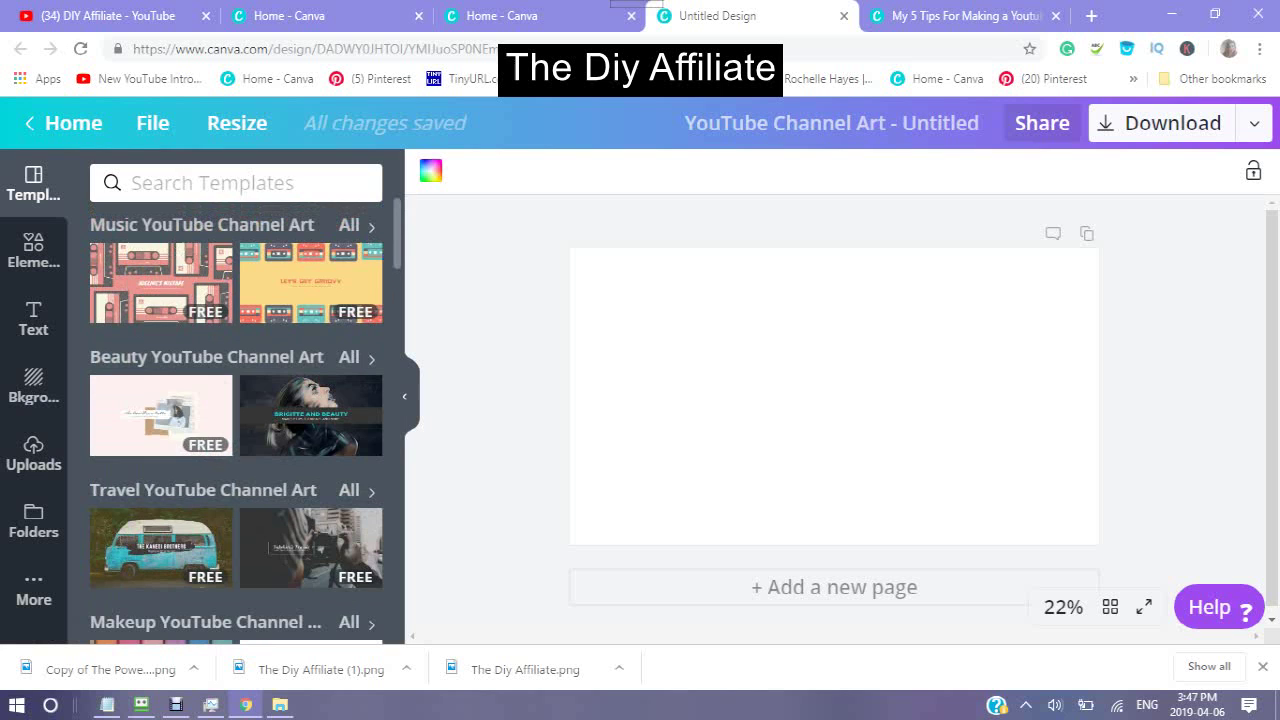
pyautogui.scroll(-5, 236, 420)
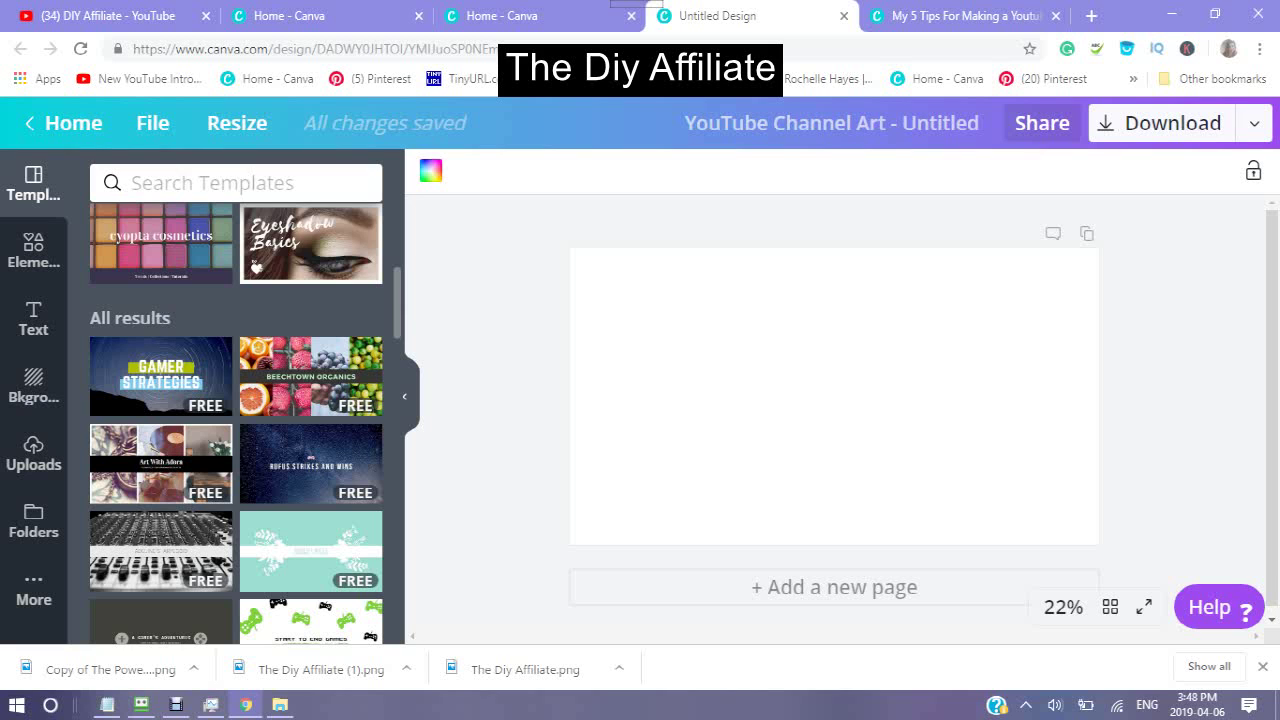
pyautogui.scroll(-4, 236, 420)
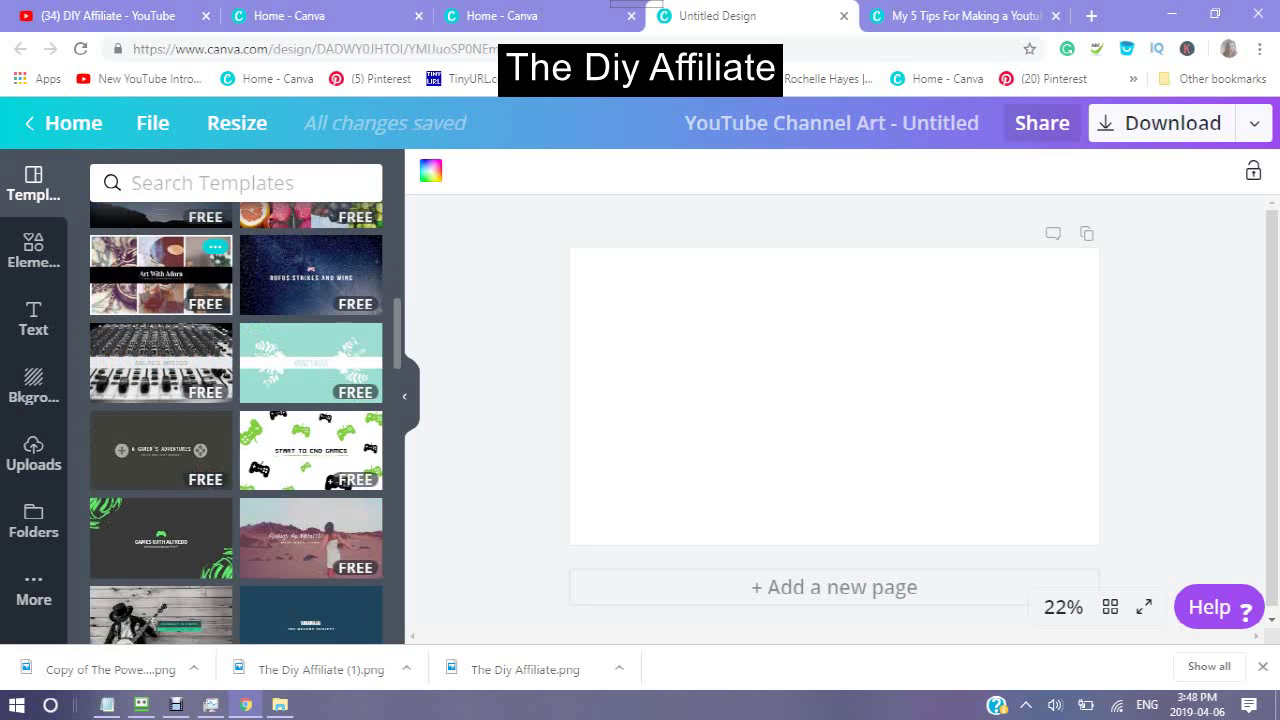
pyautogui.scroll(-7, 236, 420)
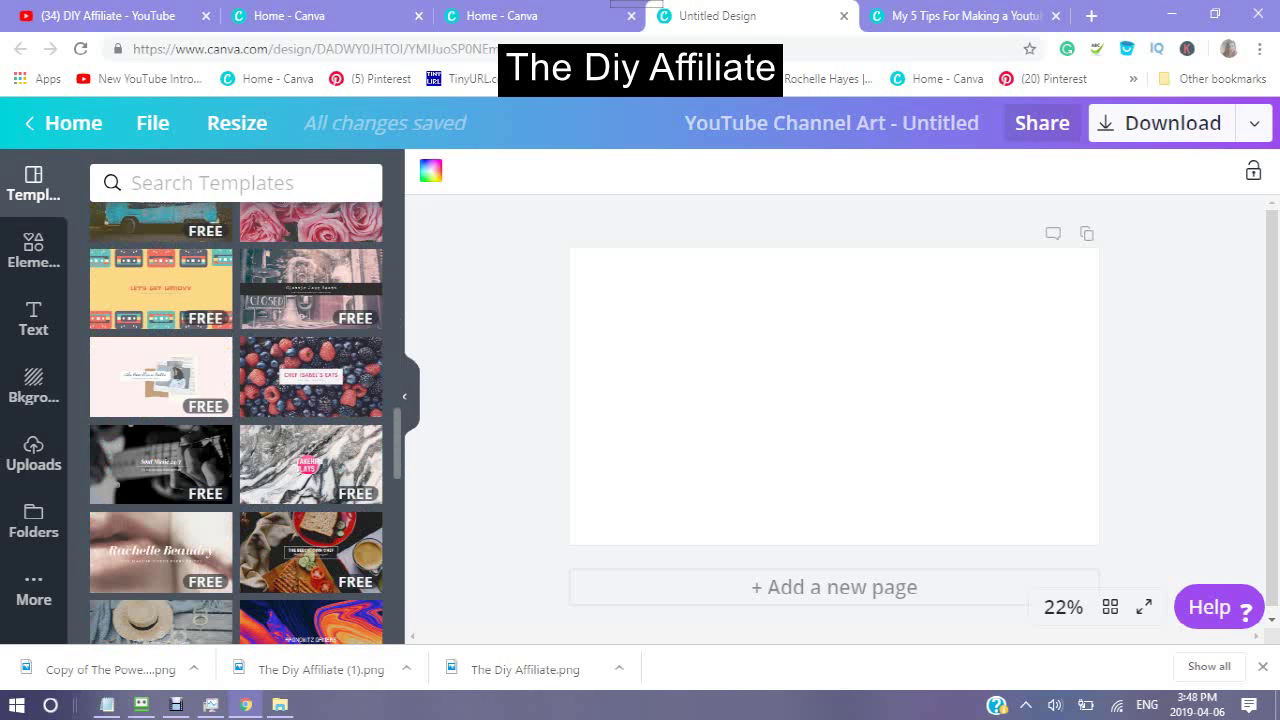
pyautogui.scroll(-2, 236, 420)
pyautogui.scroll(5, 236, 420)
pyautogui.scroll(-4, 236, 420)
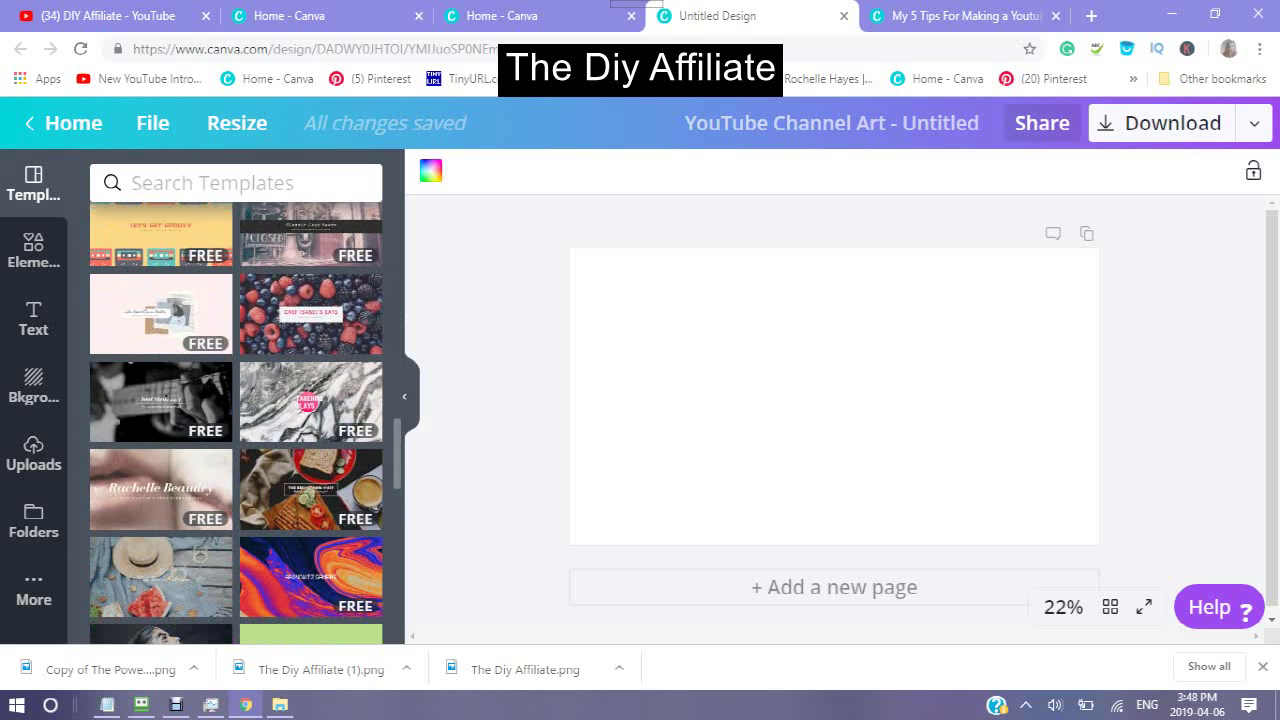
pyautogui.scroll(-10, 236, 420)
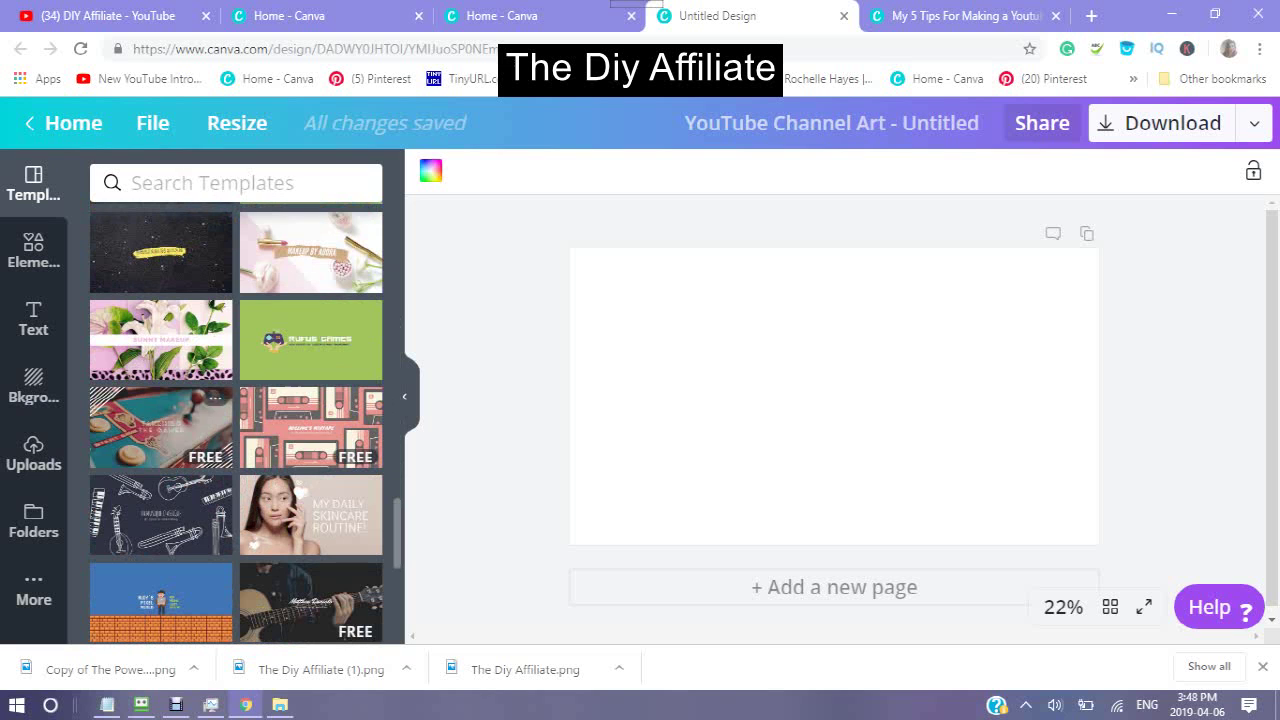
pyautogui.scroll(-5, 236, 420)
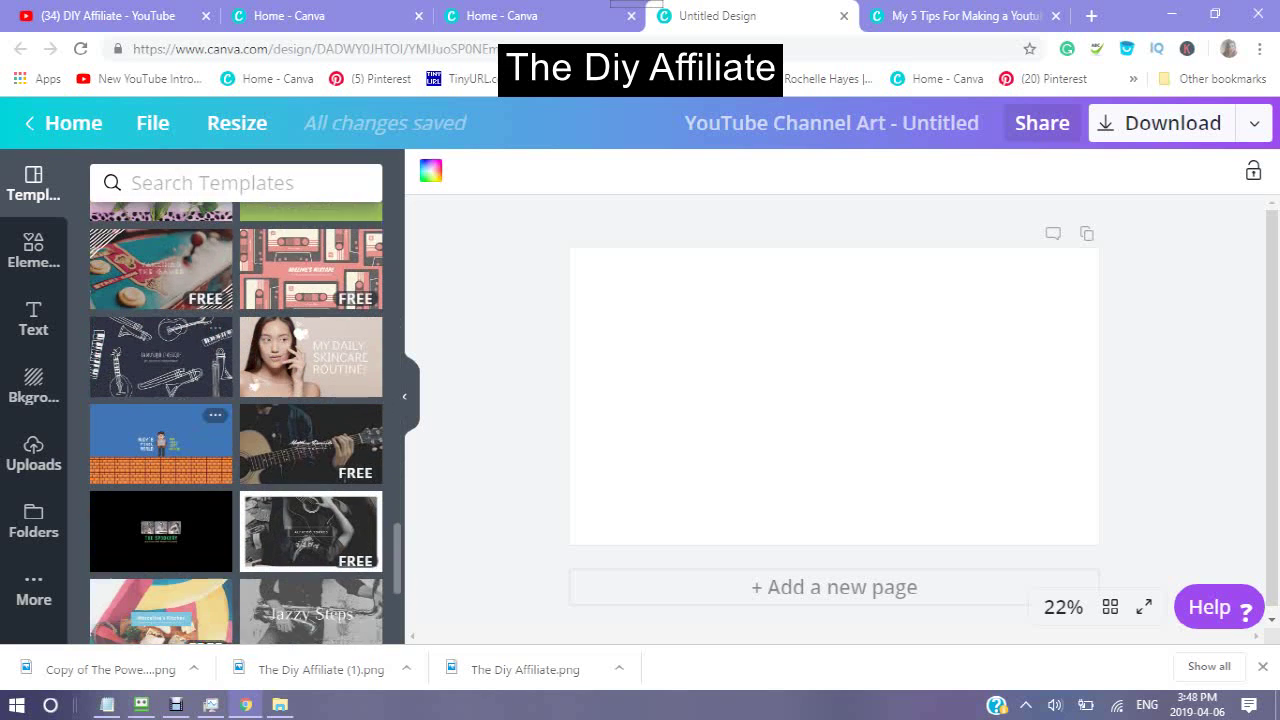
pyautogui.scroll(-8, 236, 420)
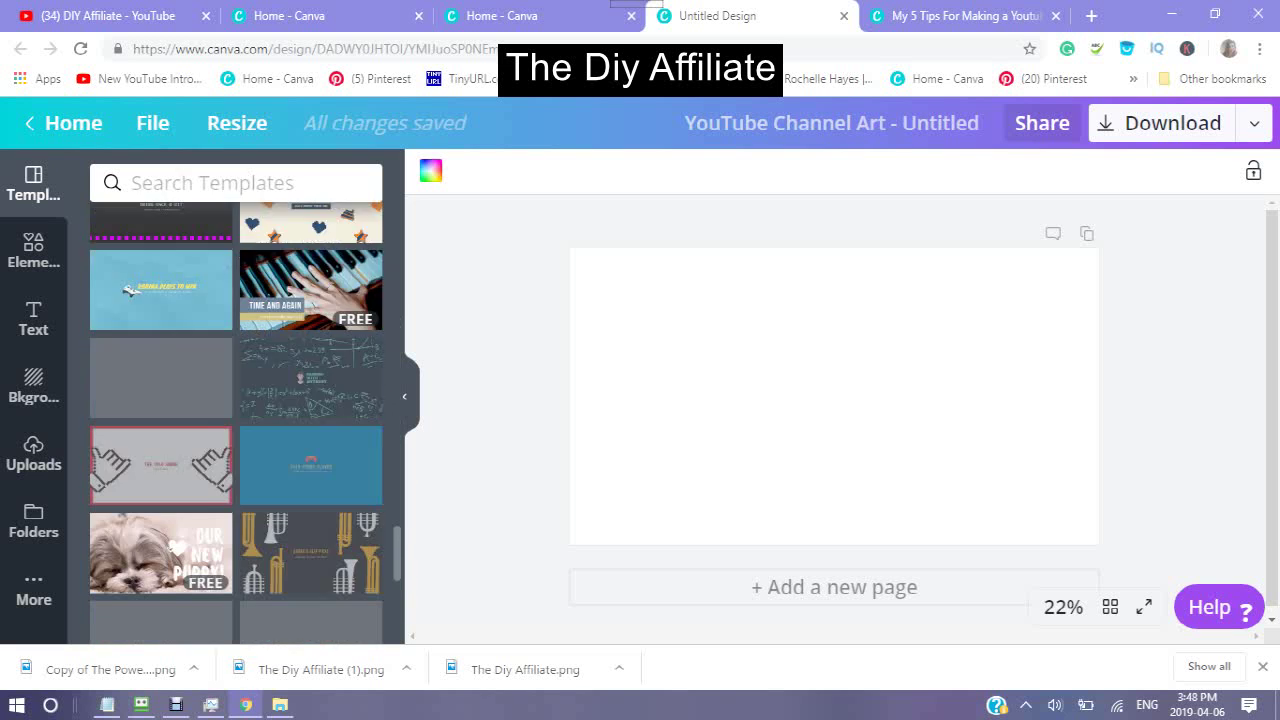
pyautogui.scroll(-10, 236, 420)
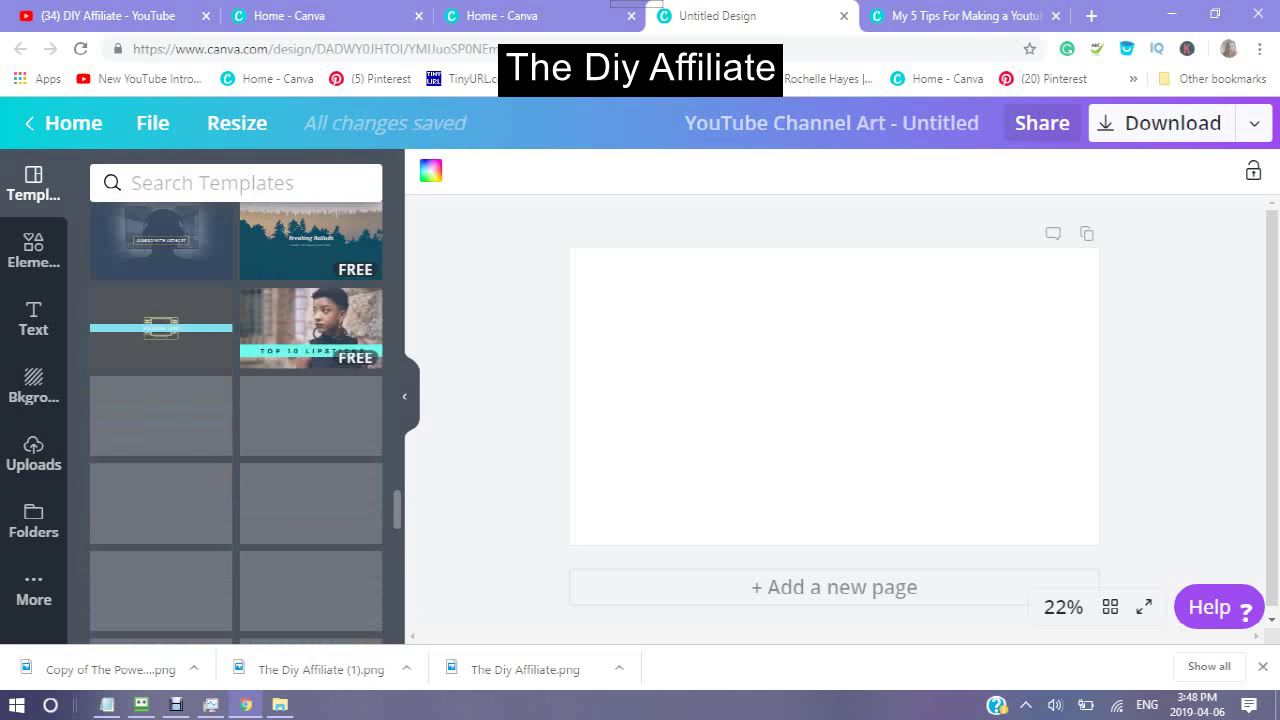
pyautogui.scroll(-10, 236, 420)
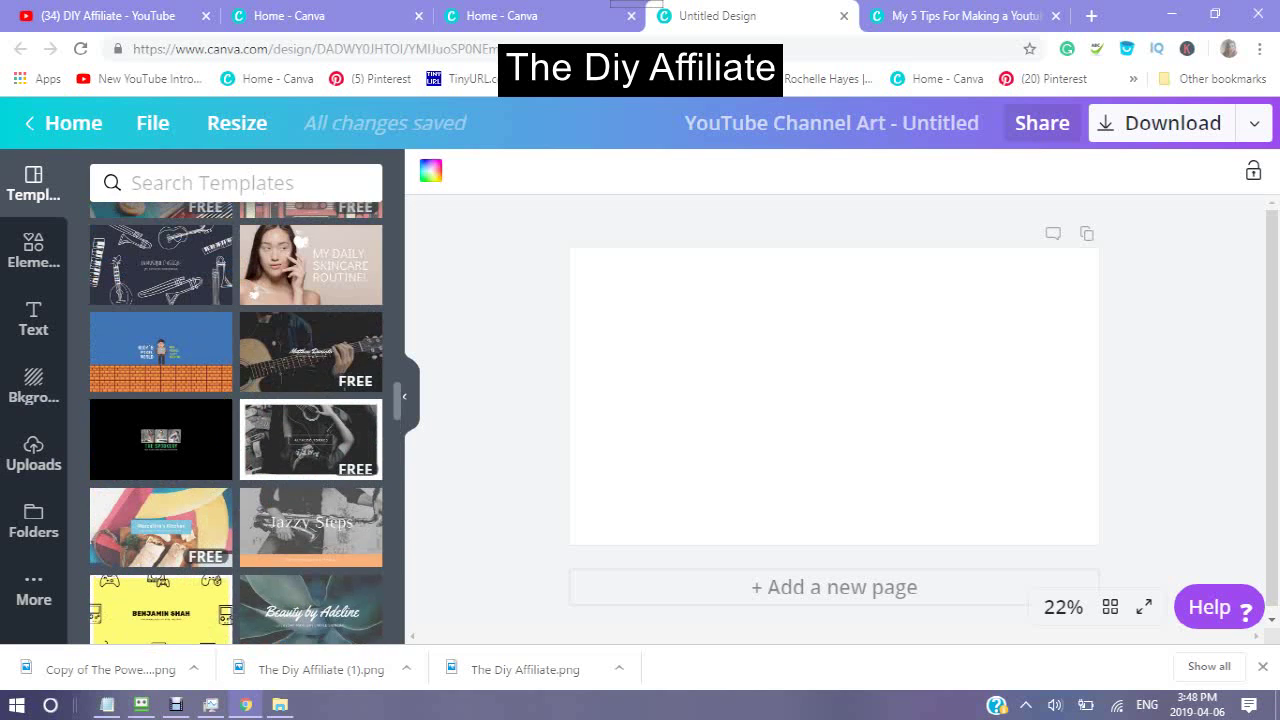
pyautogui.scroll(-8, 236, 420)
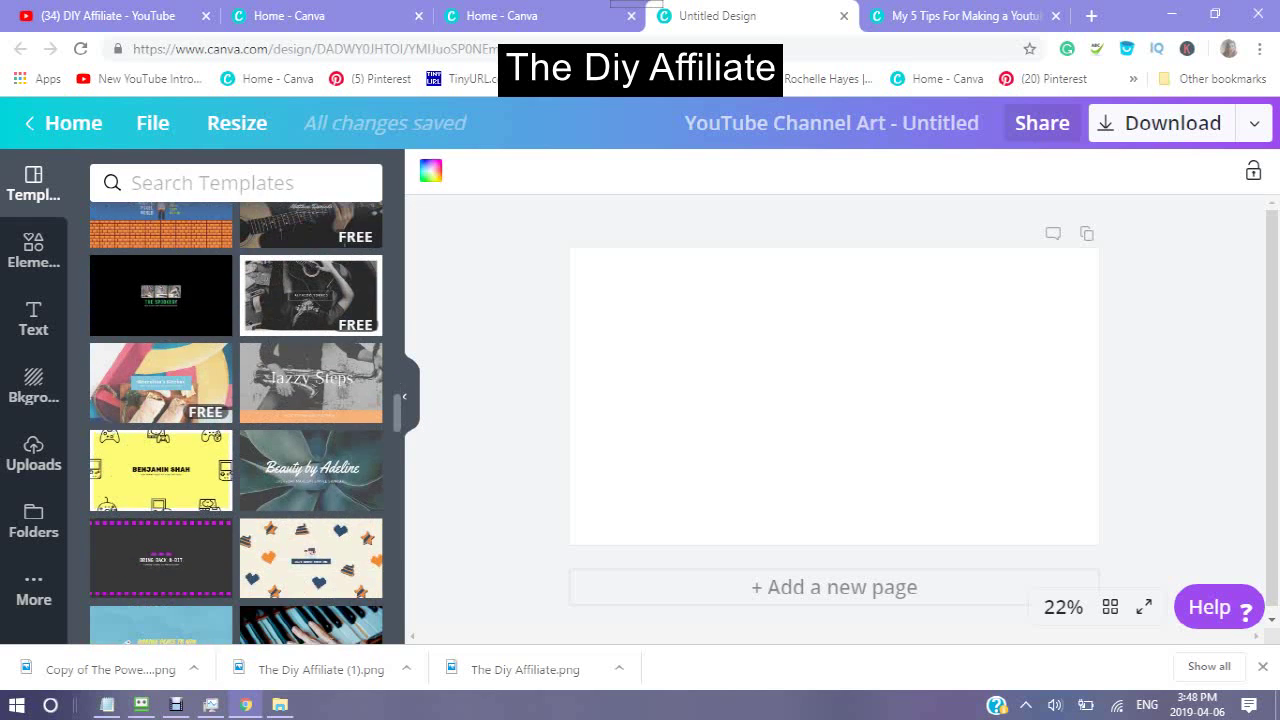
pyautogui.scroll(-10, 236, 423)
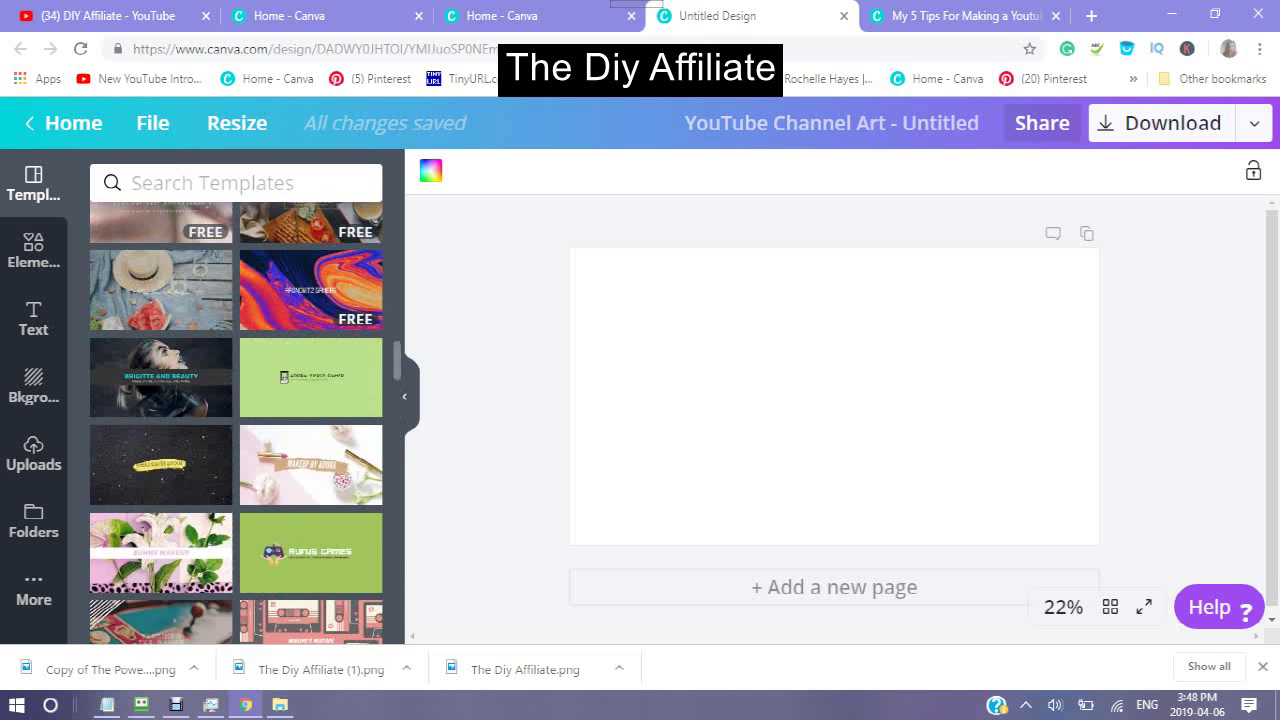
pyautogui.scroll(3, 236, 420)
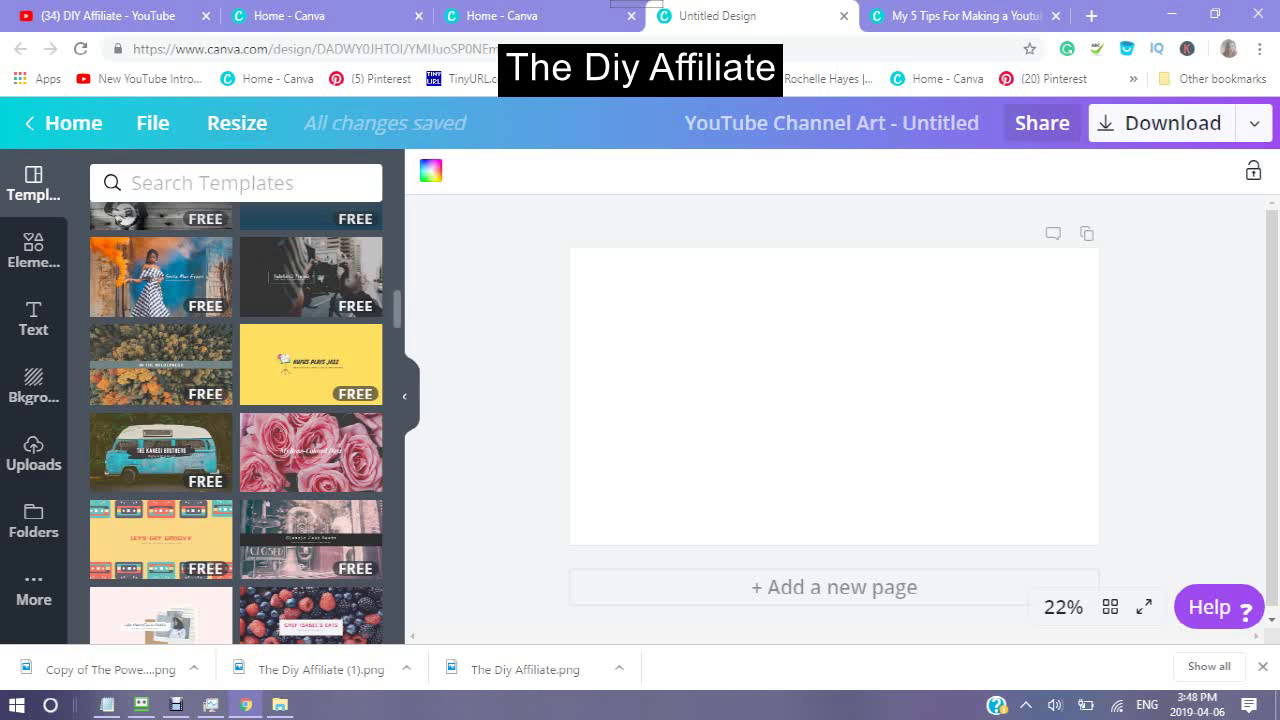
# - Search templates for 'color' and apply THE ART EXHIBIT template to the banner
pyautogui.click(200, 183)
pyautogui.write('color')
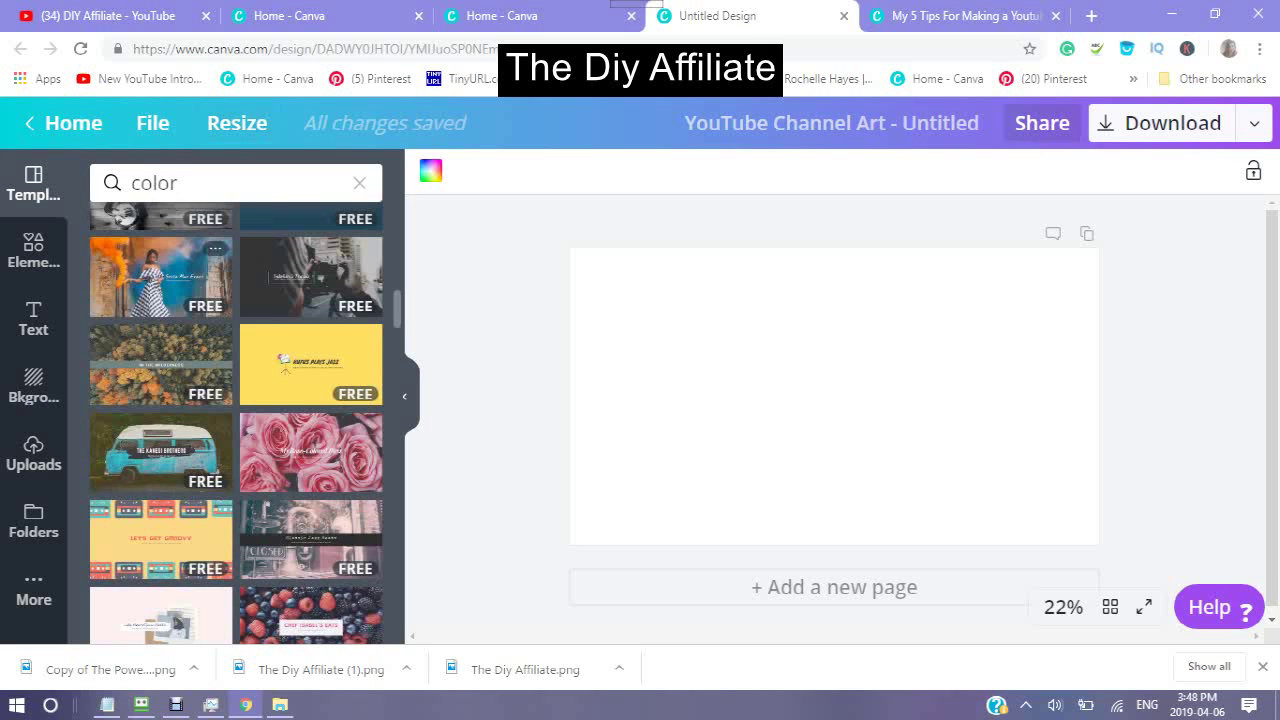
pyautogui.press('Return')
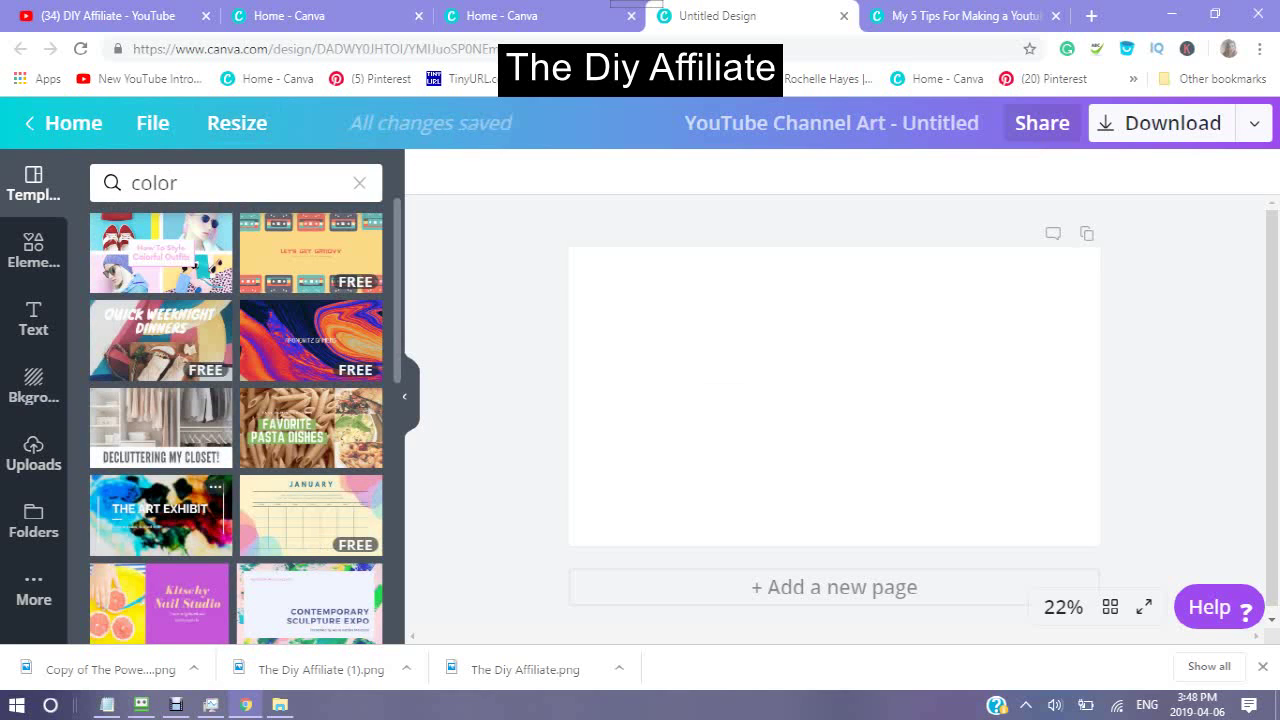
pyautogui.click(160, 515)
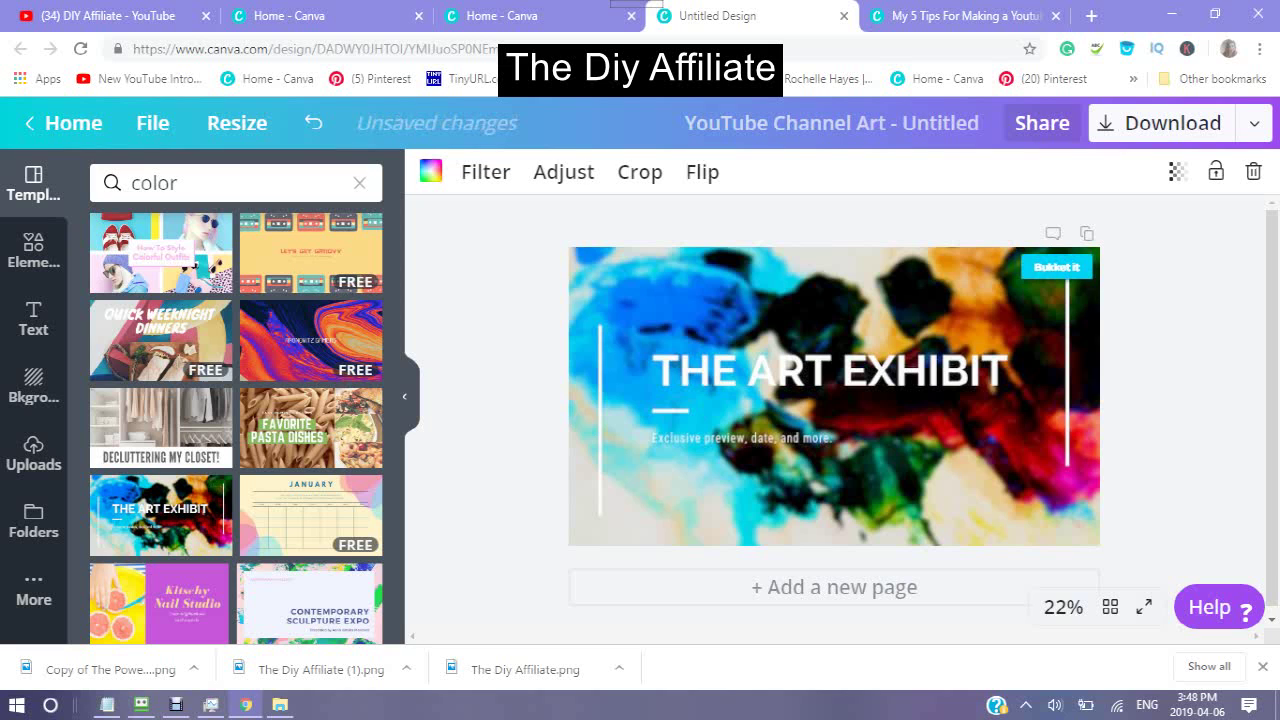
# - Close the image-saving side panel and select all of THE ART EXHIBIT heading text
pyautogui.click(1057, 267)
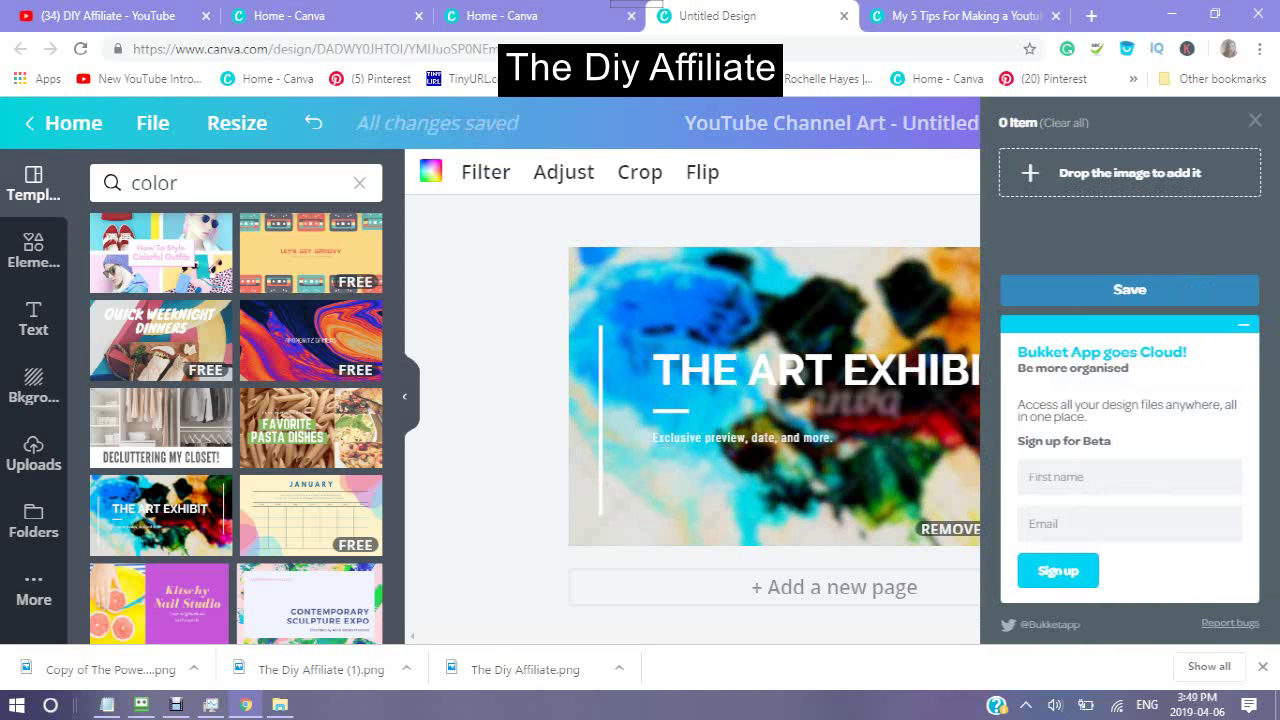
pyautogui.click(1255, 120)
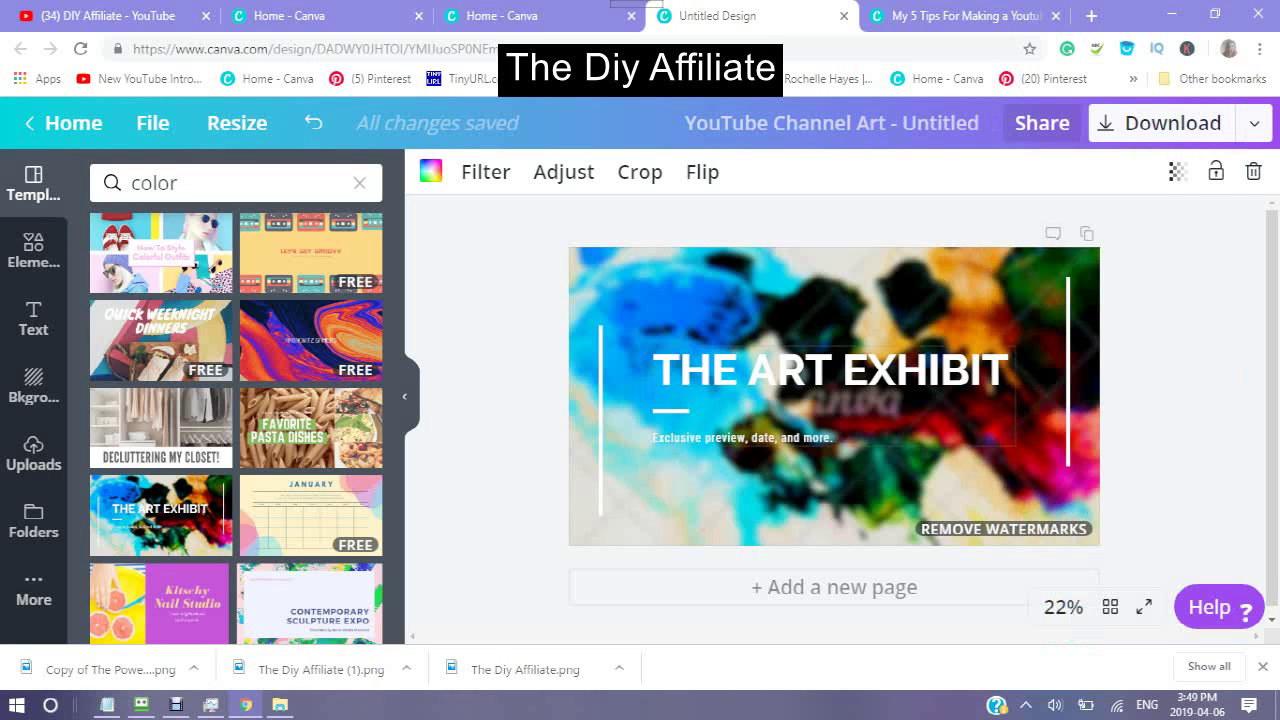
pyautogui.click(778, 370)
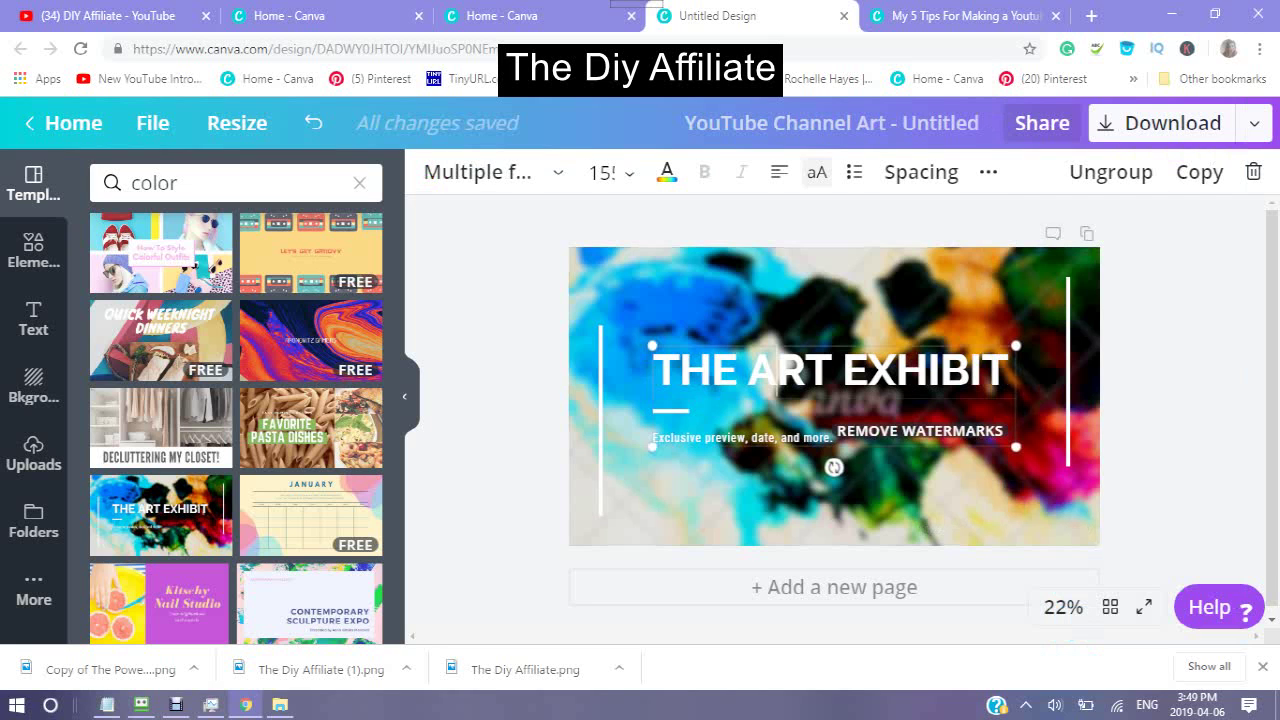
pyautogui.rightClick(784, 368)
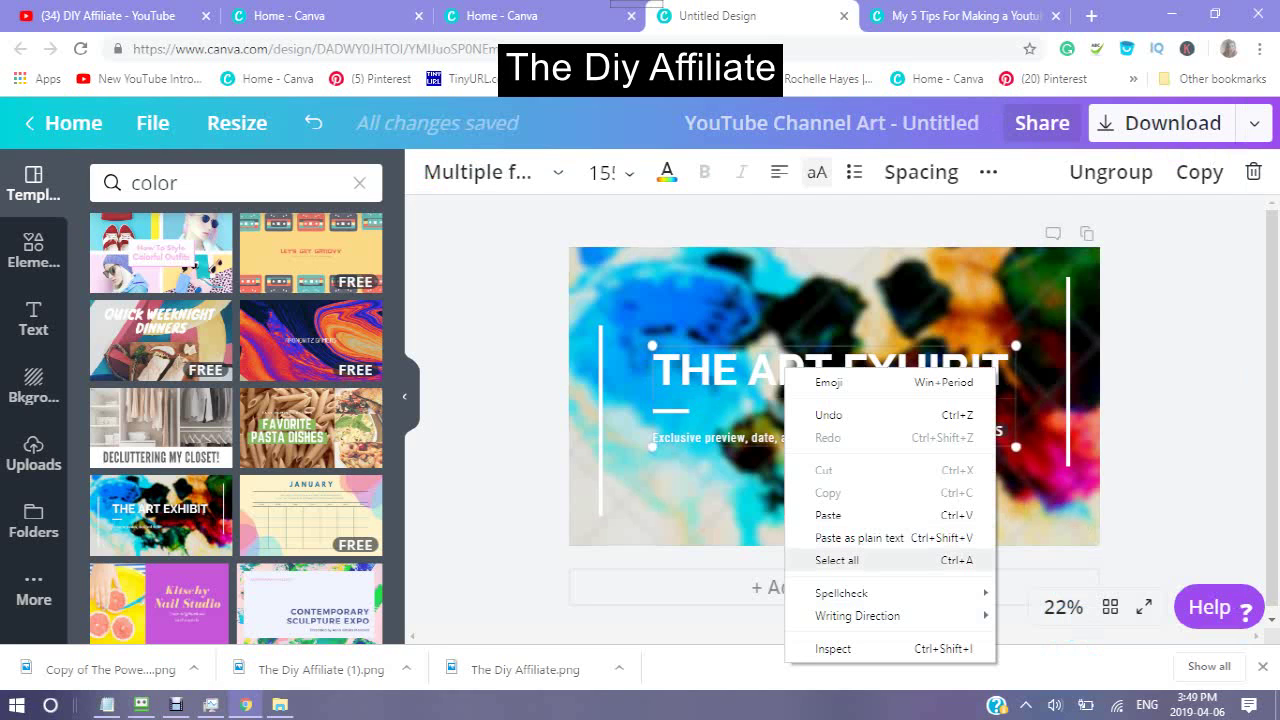
pyautogui.click(837, 560)
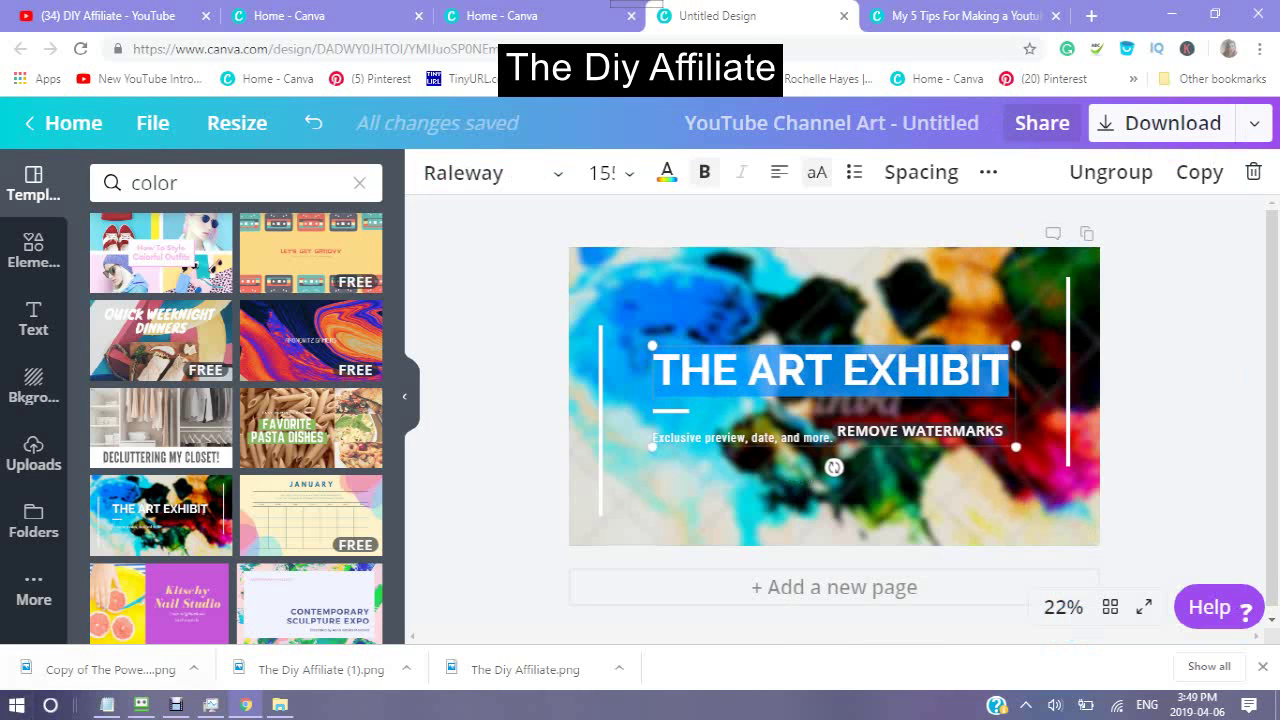
# - Copy the line 'The Diy Affiliate' from the top of the Notepad notes
pyautogui.click(107, 705)
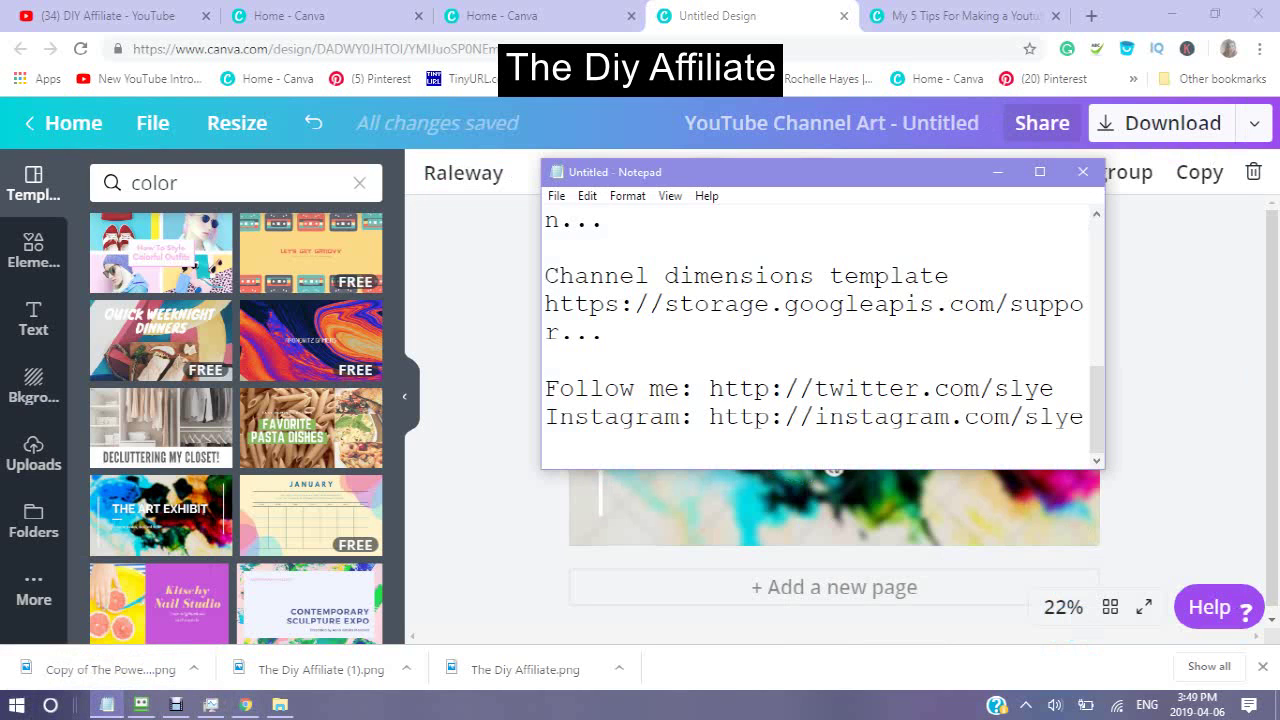
pyautogui.scroll(10, 815, 330)
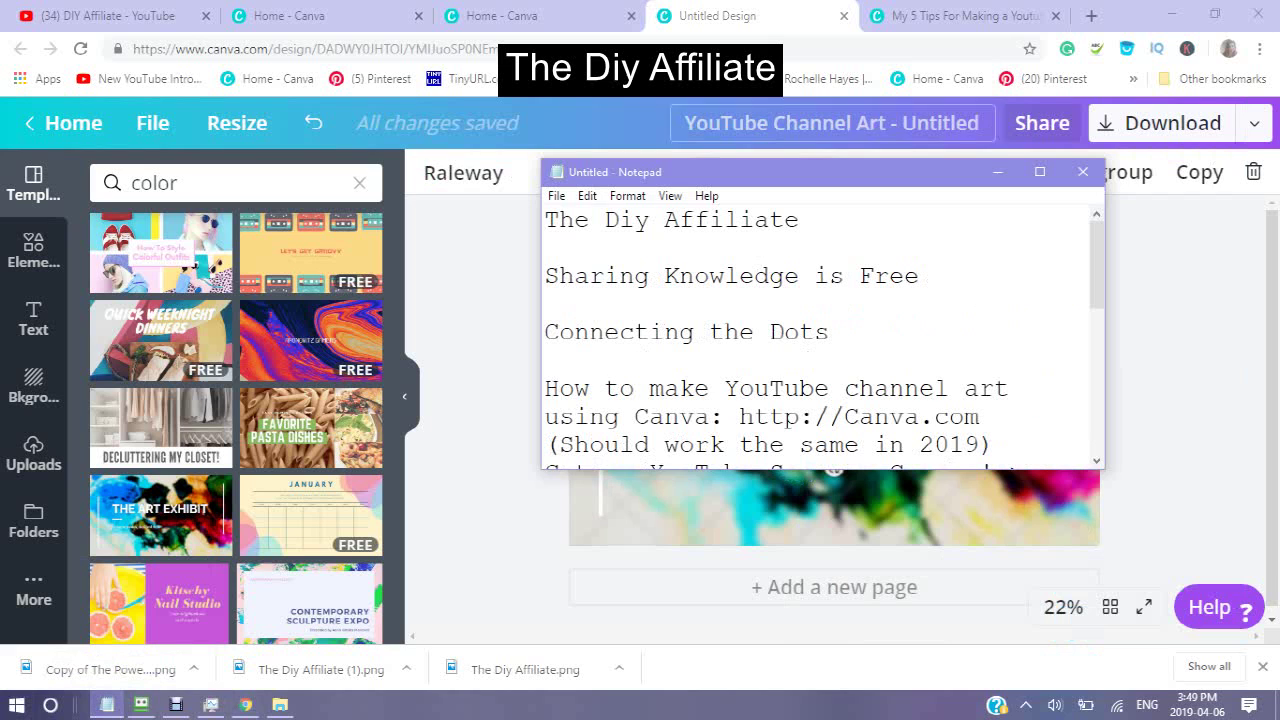
pyautogui.moveTo(800, 220); pyautogui.dragTo(545, 220)
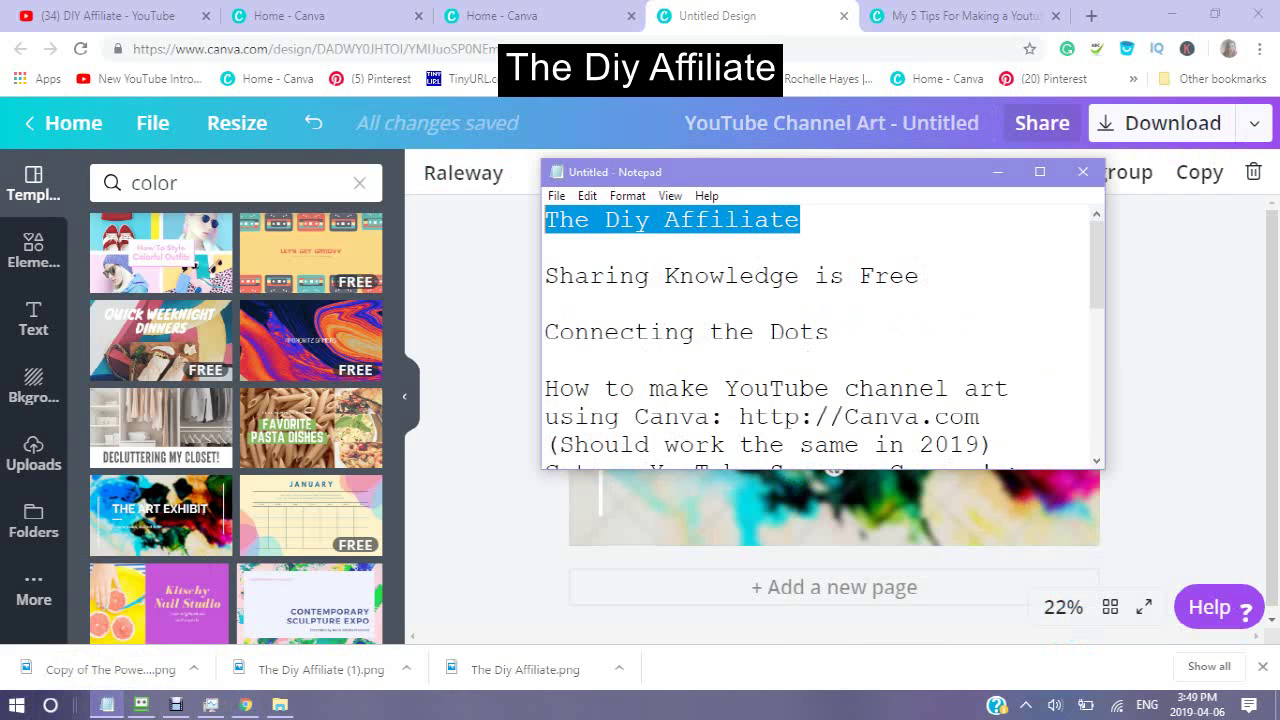
pyautogui.rightClick(632, 224)
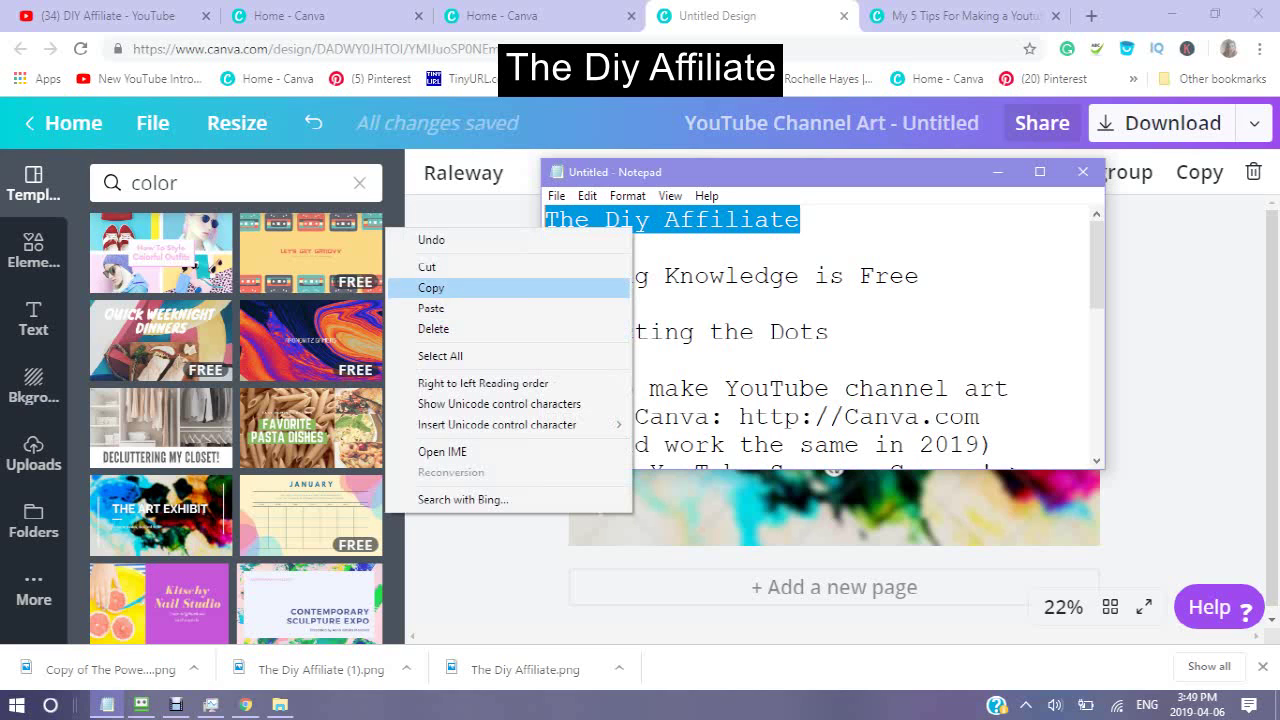
pyautogui.click(440, 288)
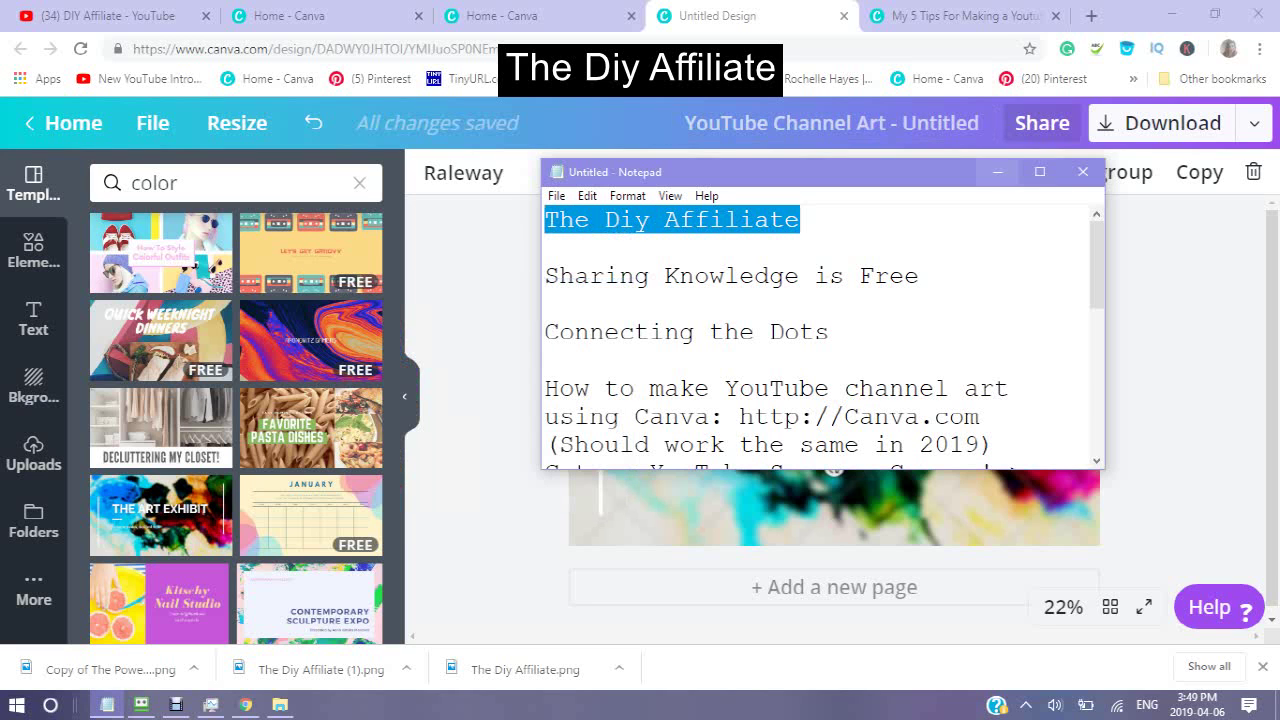
# - Paste 'The Diy Affiliate' over the THE ART EXHIBIT heading in Canva
pyautogui.hotkey('alt', 'Tab')
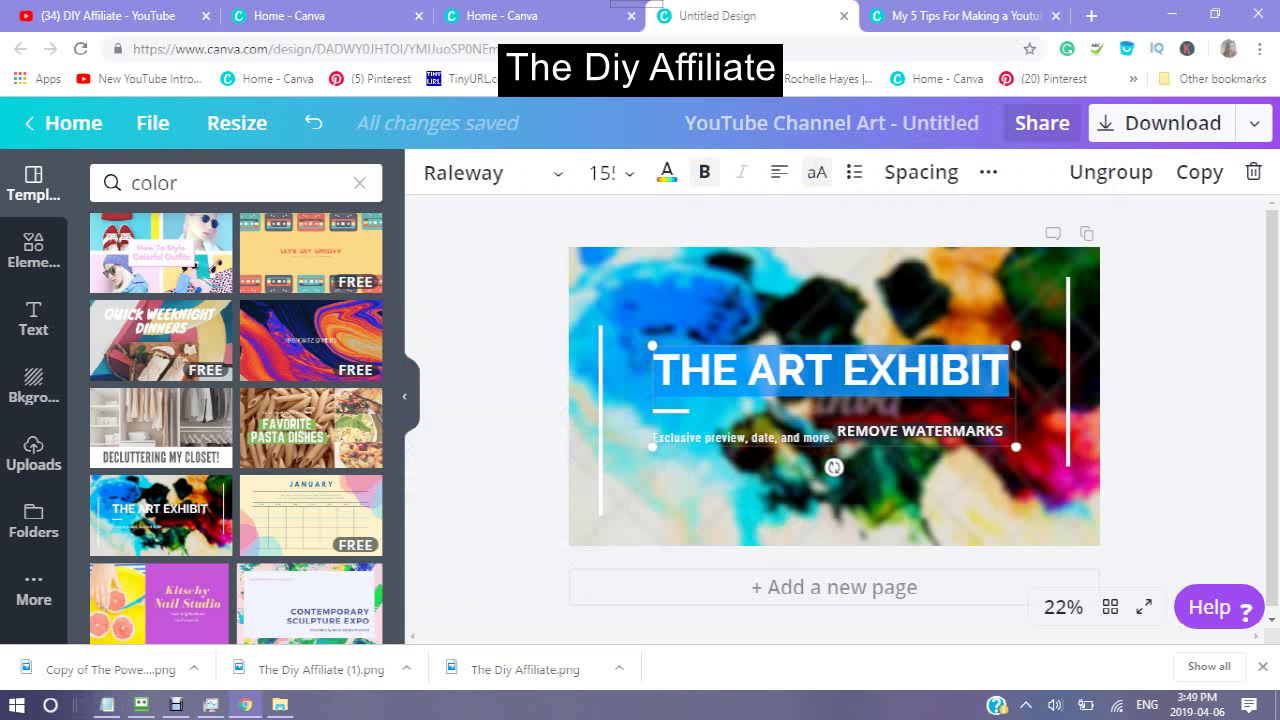
pyautogui.rightClick(676, 370)
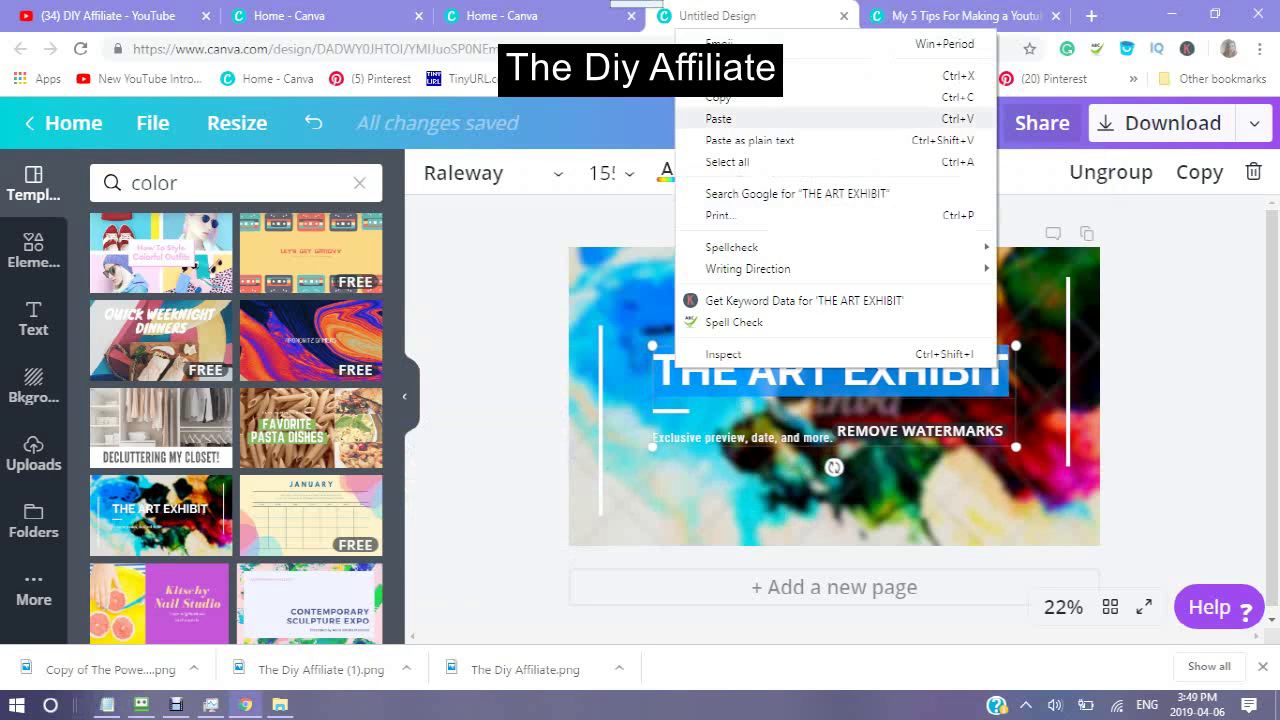
pyautogui.click(718, 118)
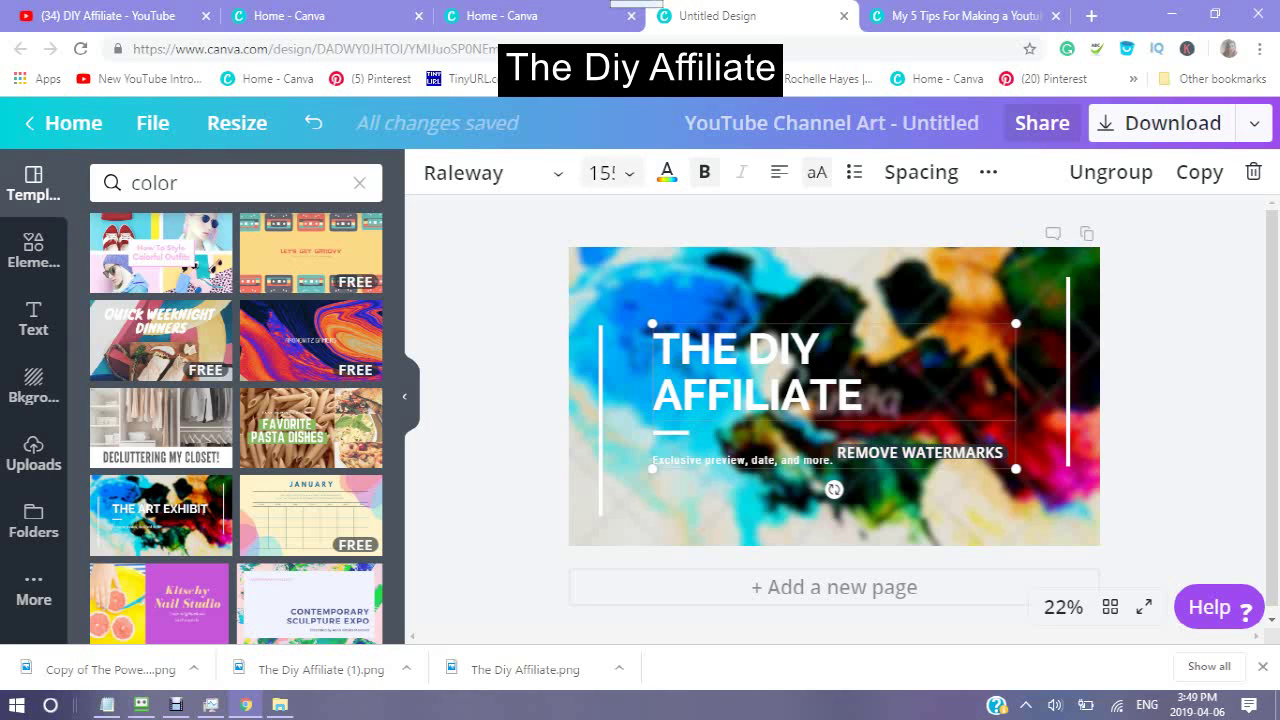
# - Set the heading's font size to 48
pyautogui.click(603, 172)
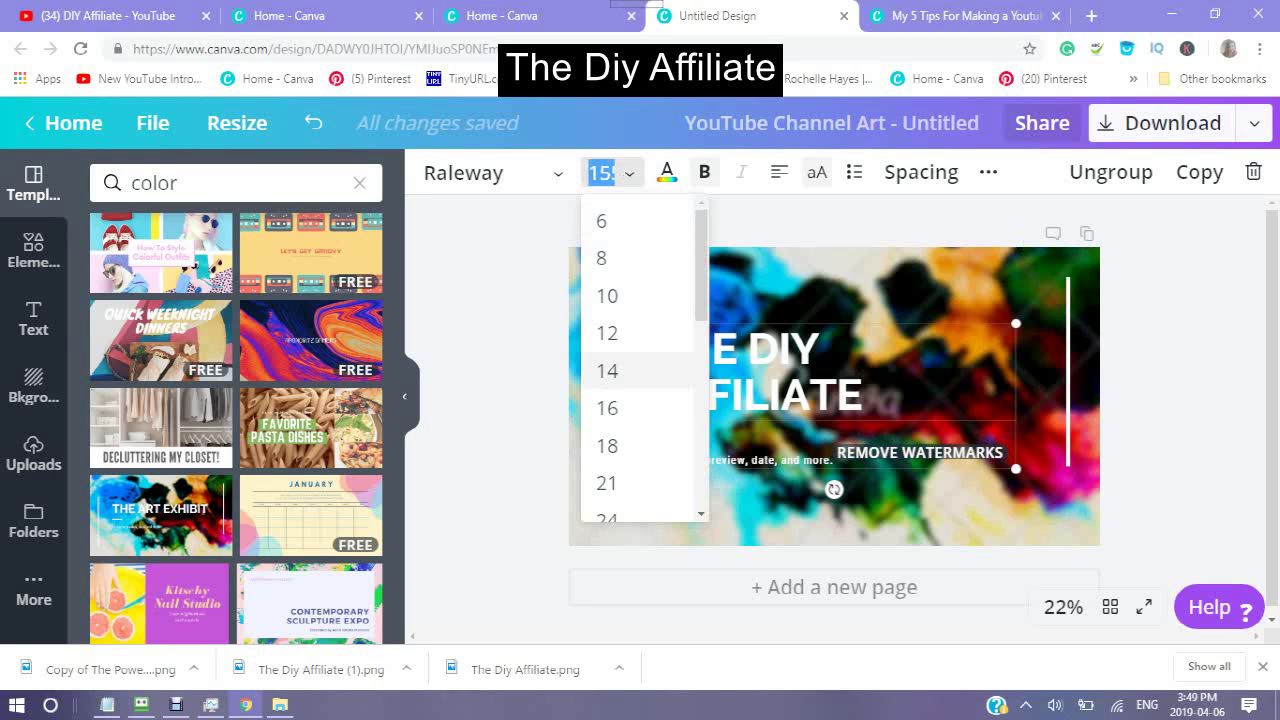
pyautogui.scroll(-4, 637, 371)
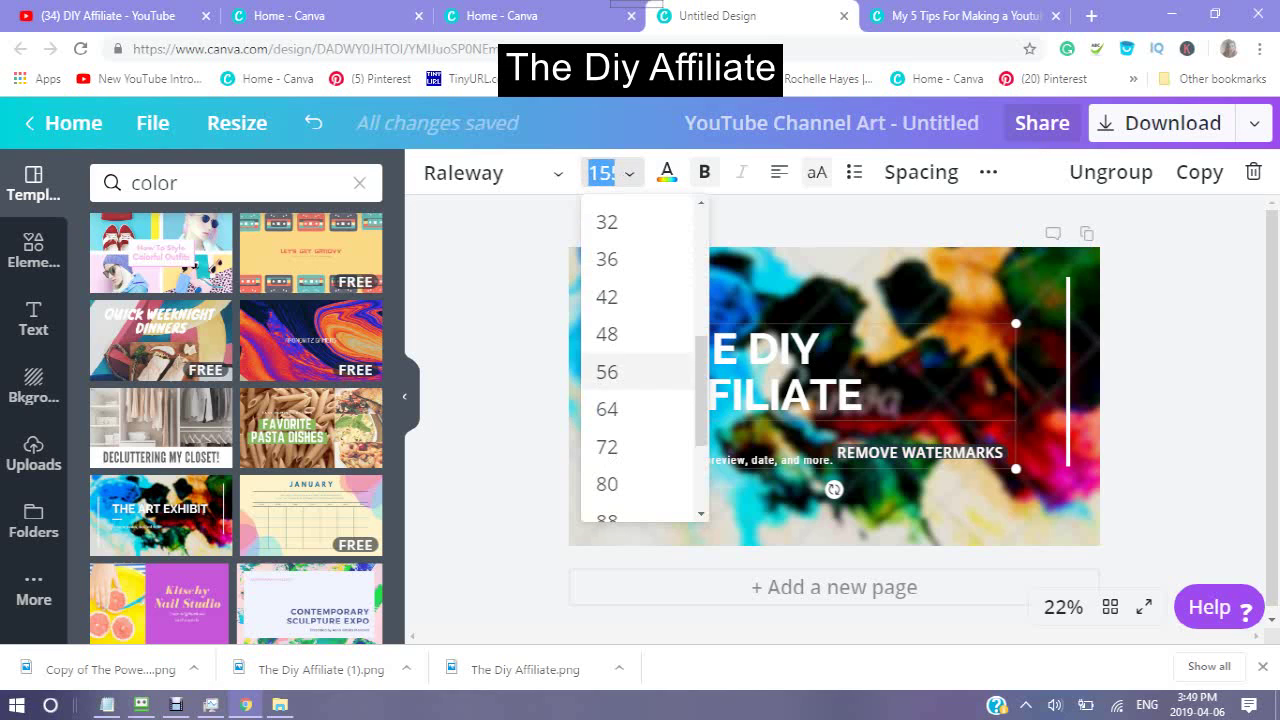
pyautogui.click(640, 334)
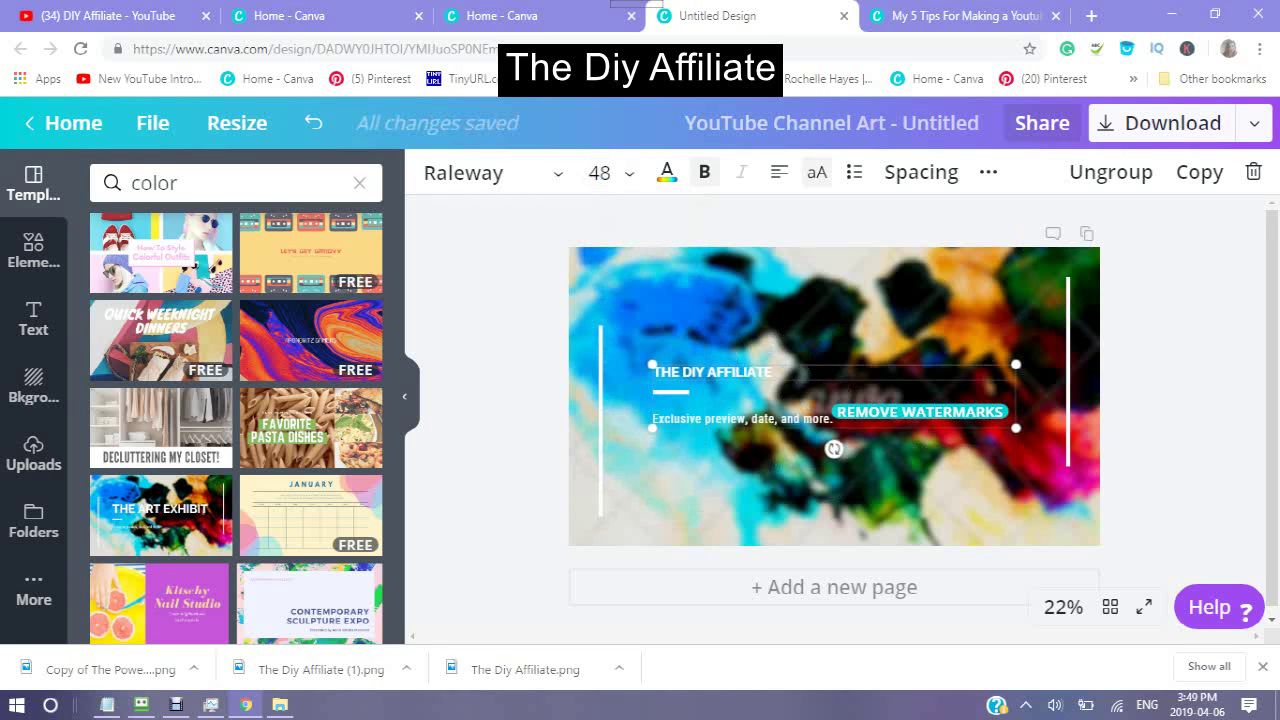
pyautogui.scroll(-1, 834, 396)
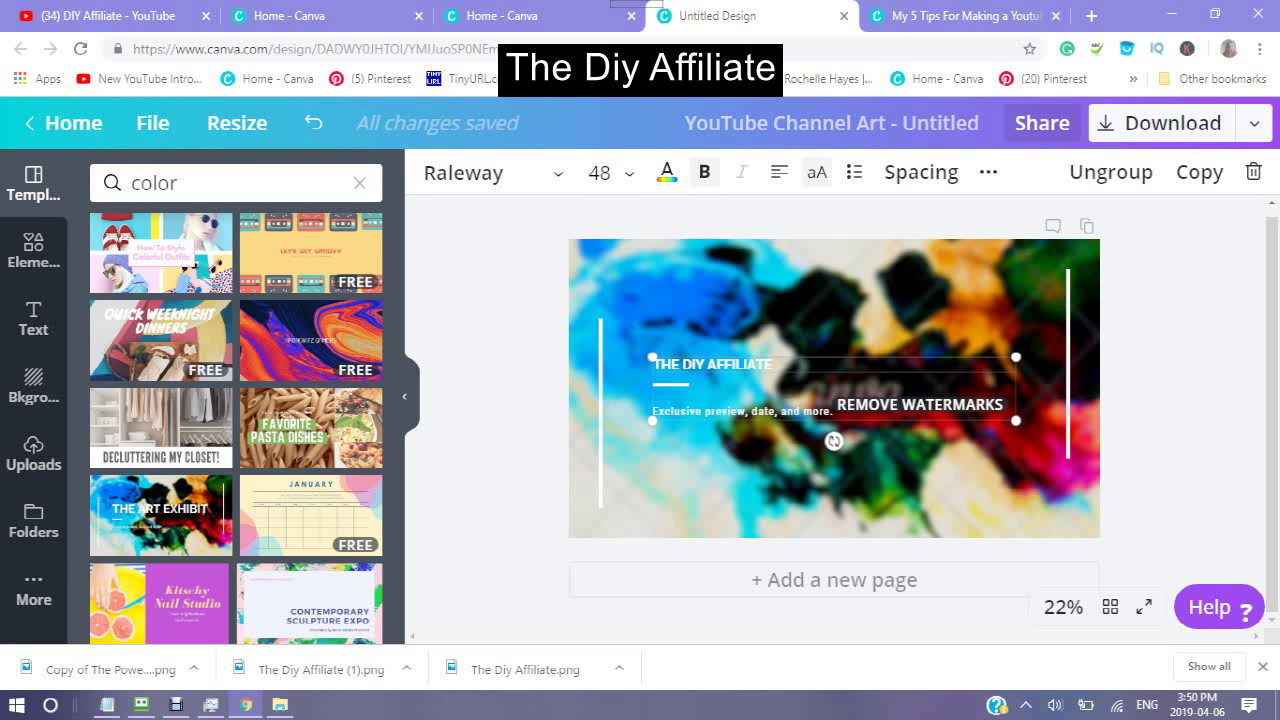
# - Delete the heading-and-tagline text group from the banner
pyautogui.click(1253, 172)
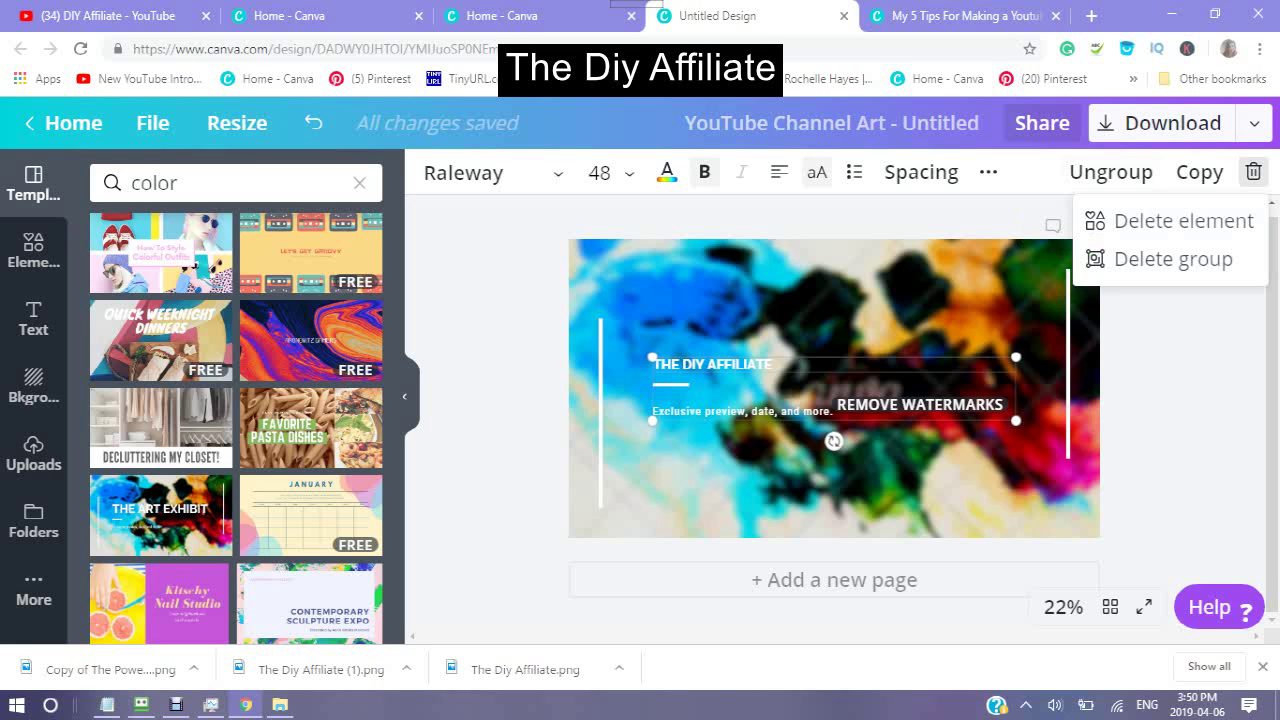
pyautogui.press('Delete')
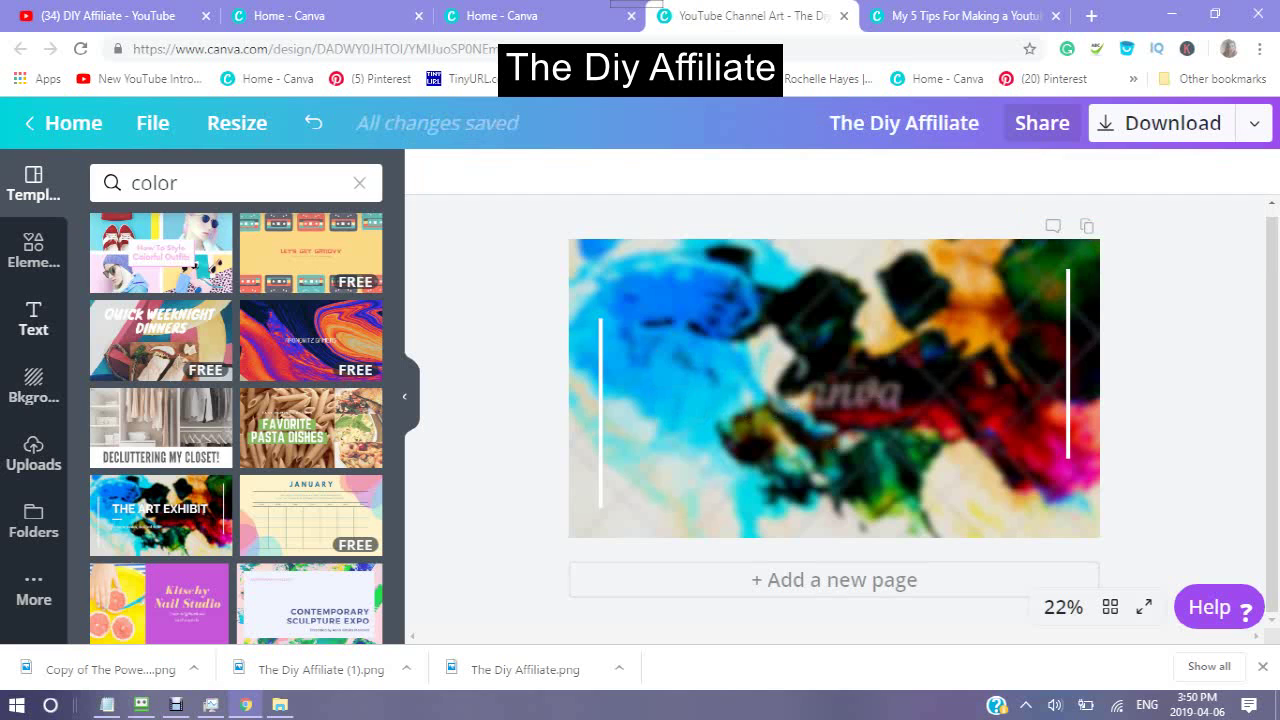
# - Add a new heading to the banner and paste 'The Diy Affiliate' into it
pyautogui.click(33, 318)
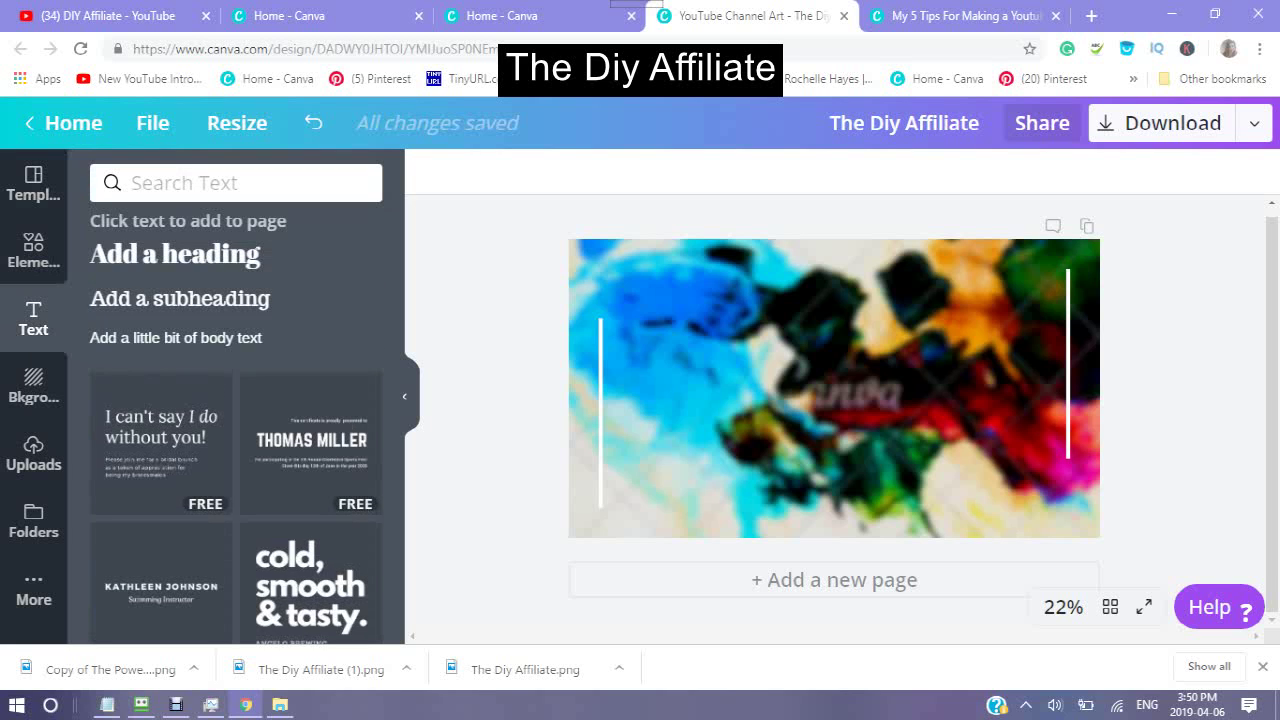
pyautogui.click(175, 253)
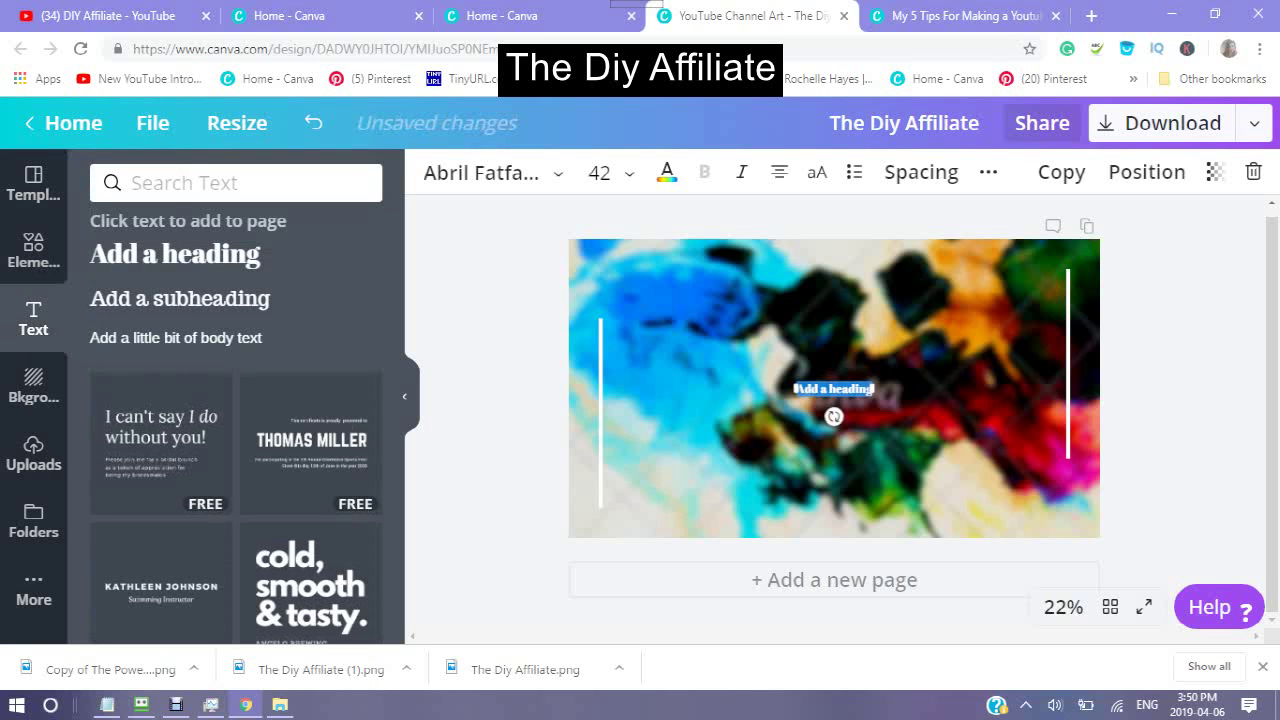
pyautogui.rightClick(828, 390)
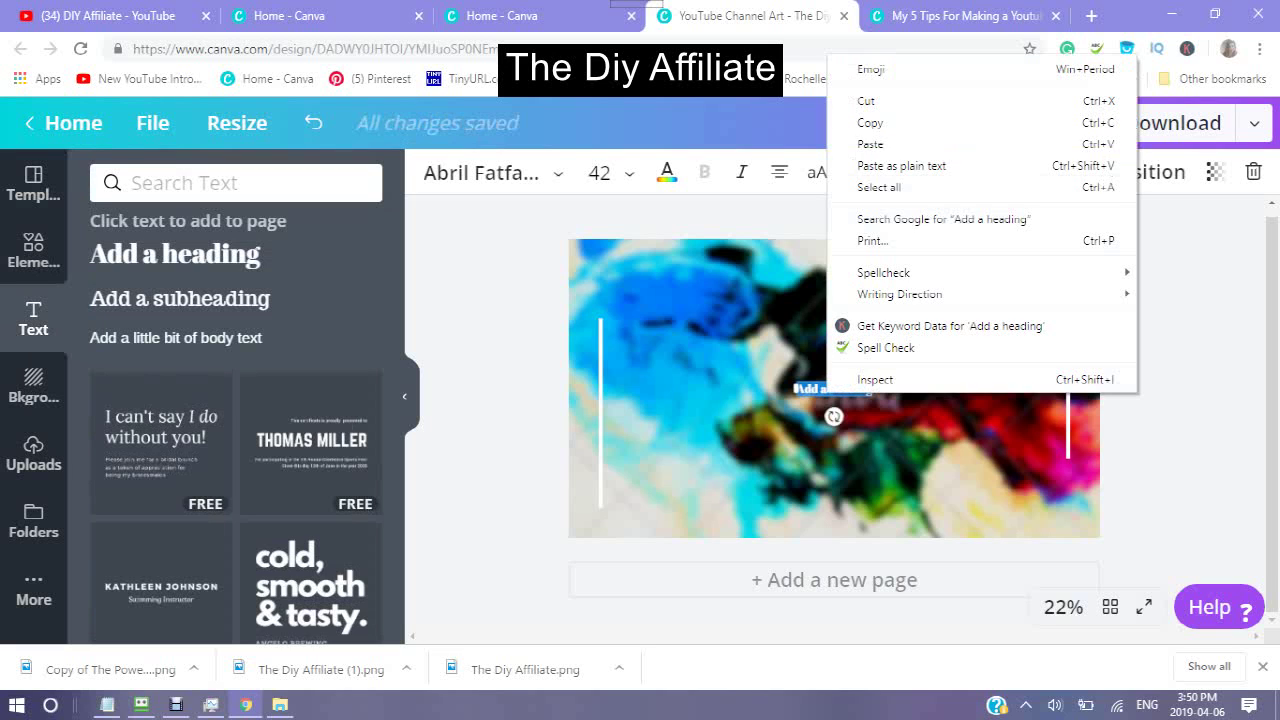
pyautogui.click(870, 144)
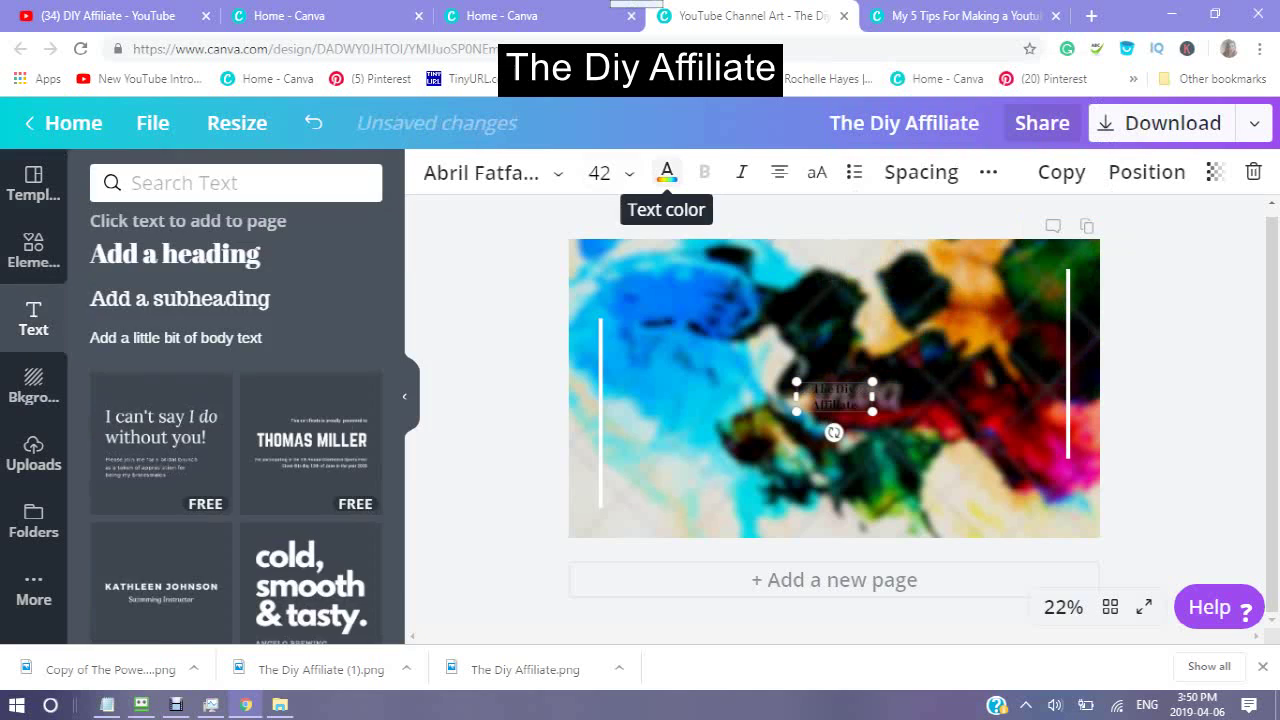
# - Colour the title text yellow and set its size to 48
pyautogui.click(666, 172)
pyautogui.click(210, 316)
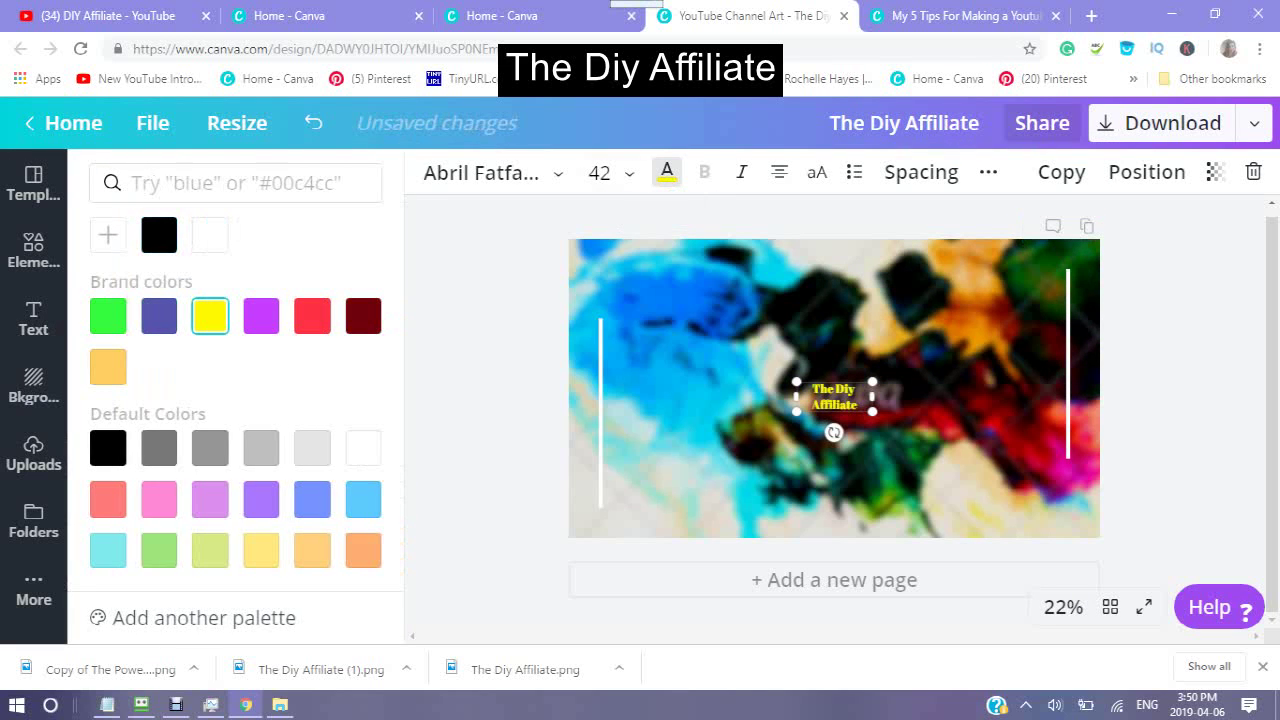
pyautogui.click(599, 172)
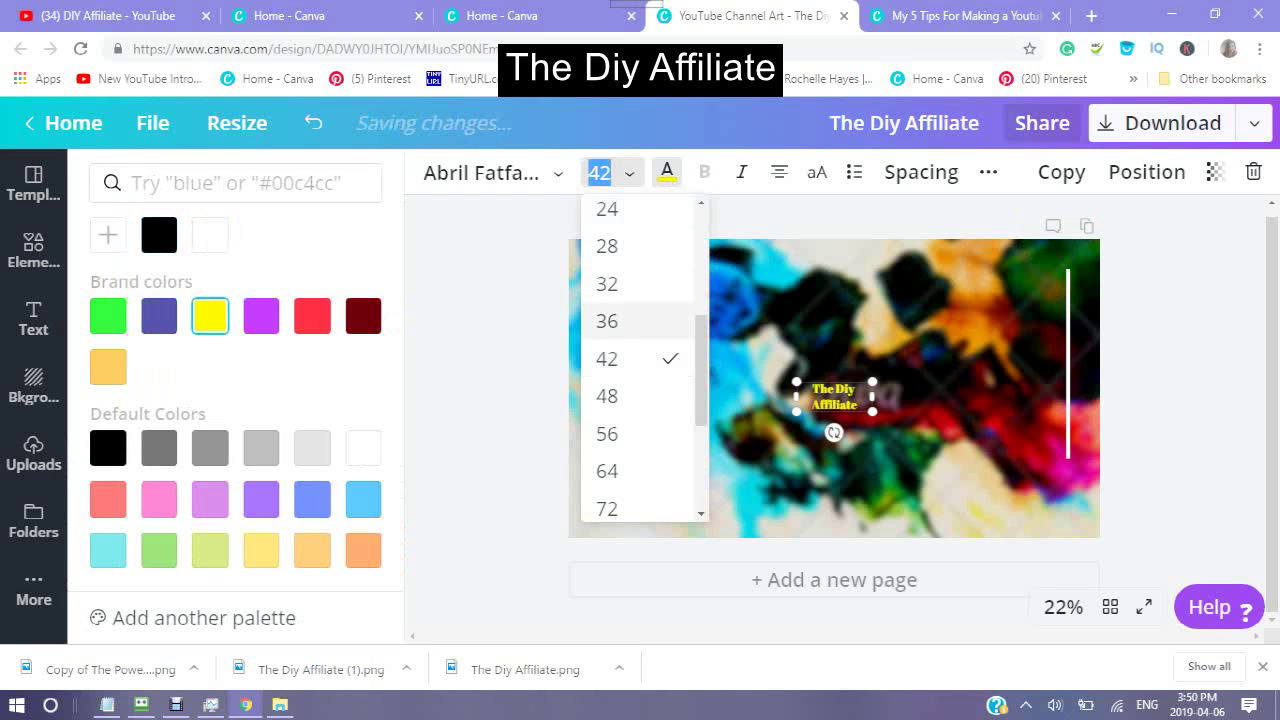
pyautogui.click(607, 396)
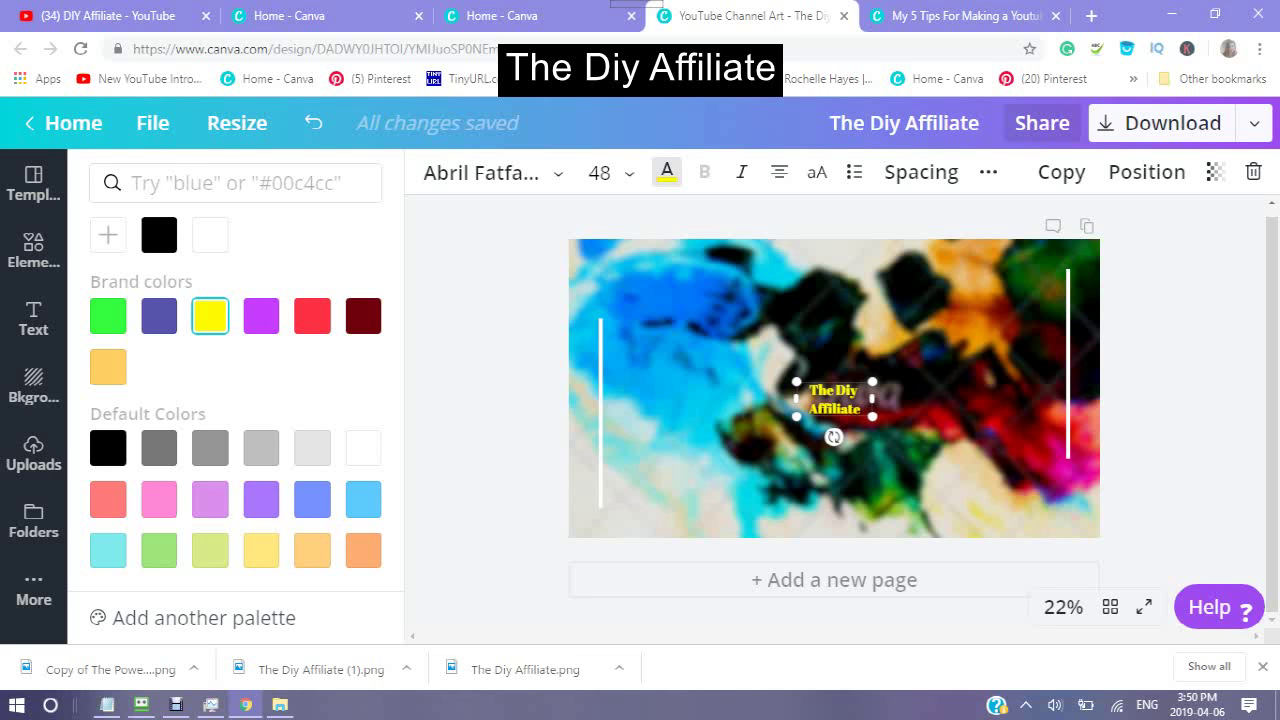
# - Nudge the yellow title slightly left into guide alignment, then show the 'color' template results
pyautogui.moveTo(834, 399)
pyautogui.mouseDown()
pyautogui.moveTo(1020, 400)
pyautogui.moveTo(812, 430)
pyautogui.moveTo(828, 394)
pyautogui.moveTo(824, 405)
pyautogui.mouseUp()
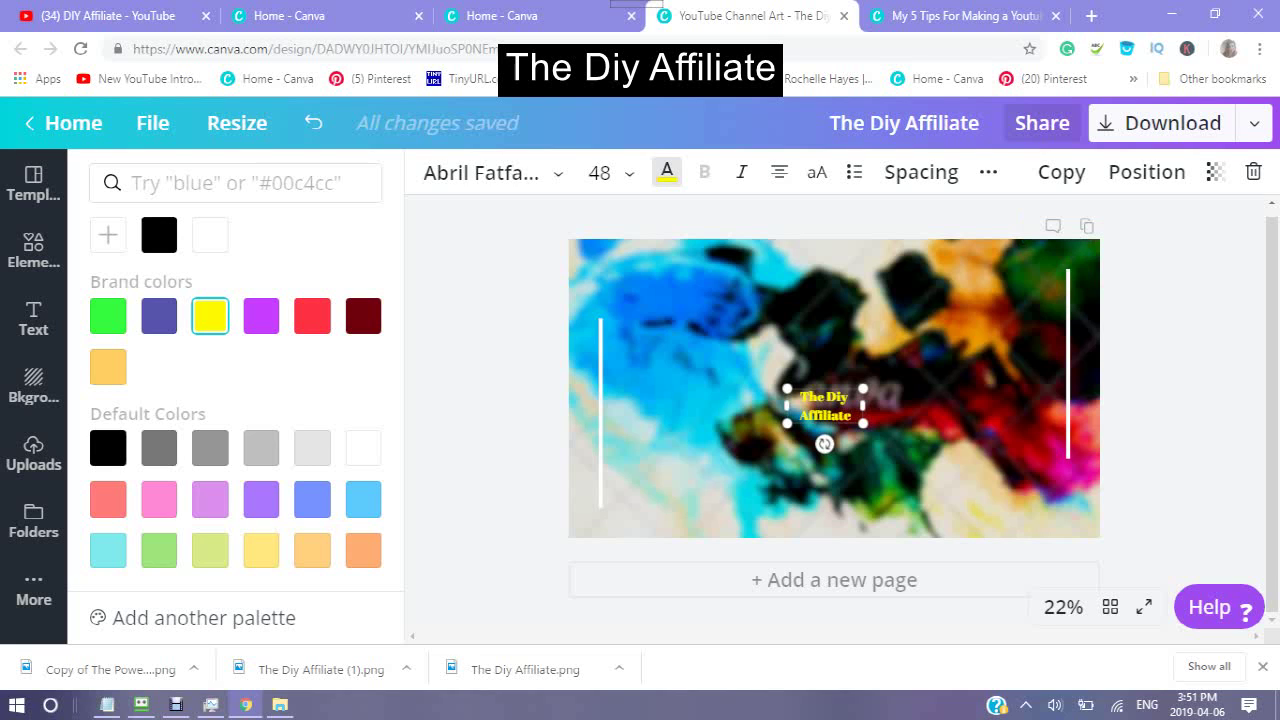
pyautogui.moveTo(824, 405); pyautogui.dragTo(827, 405)
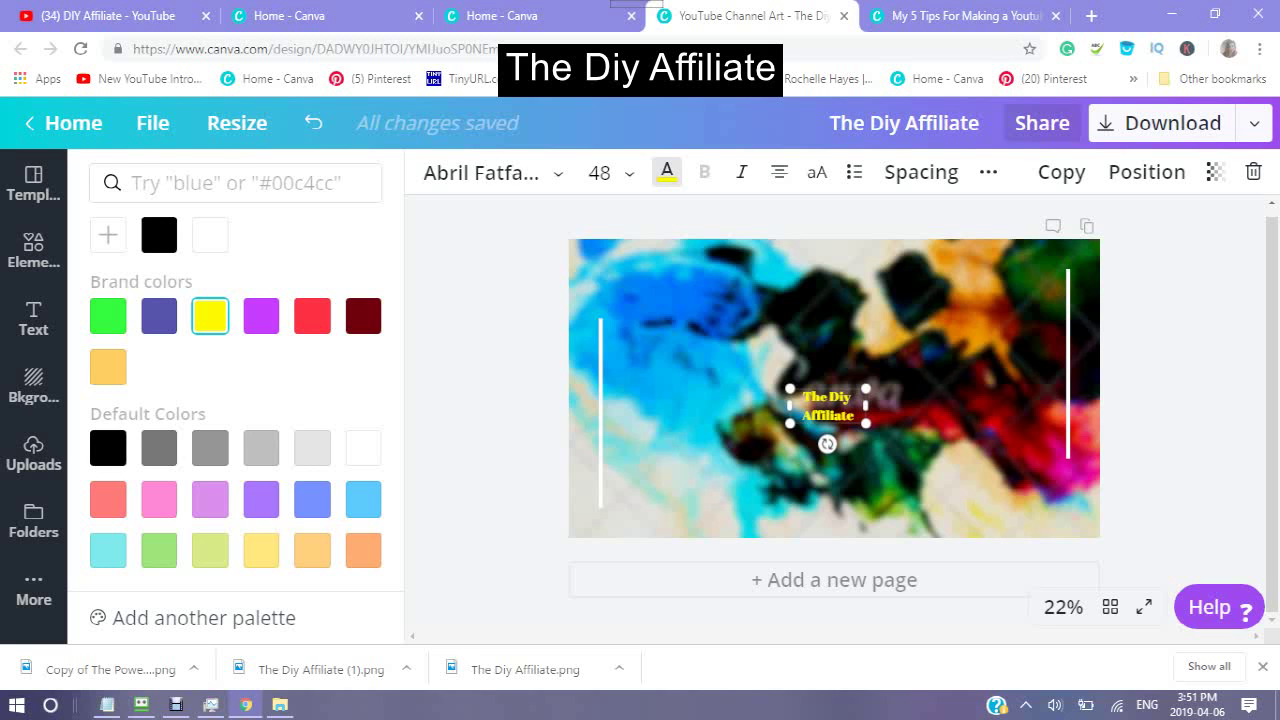
pyautogui.moveTo(827, 405)
pyautogui.mouseDown()
pyautogui.moveTo(771, 440)
pyautogui.moveTo(829, 383)
pyautogui.moveTo(806, 423)
pyautogui.moveTo(813, 405)
pyautogui.mouseUp()
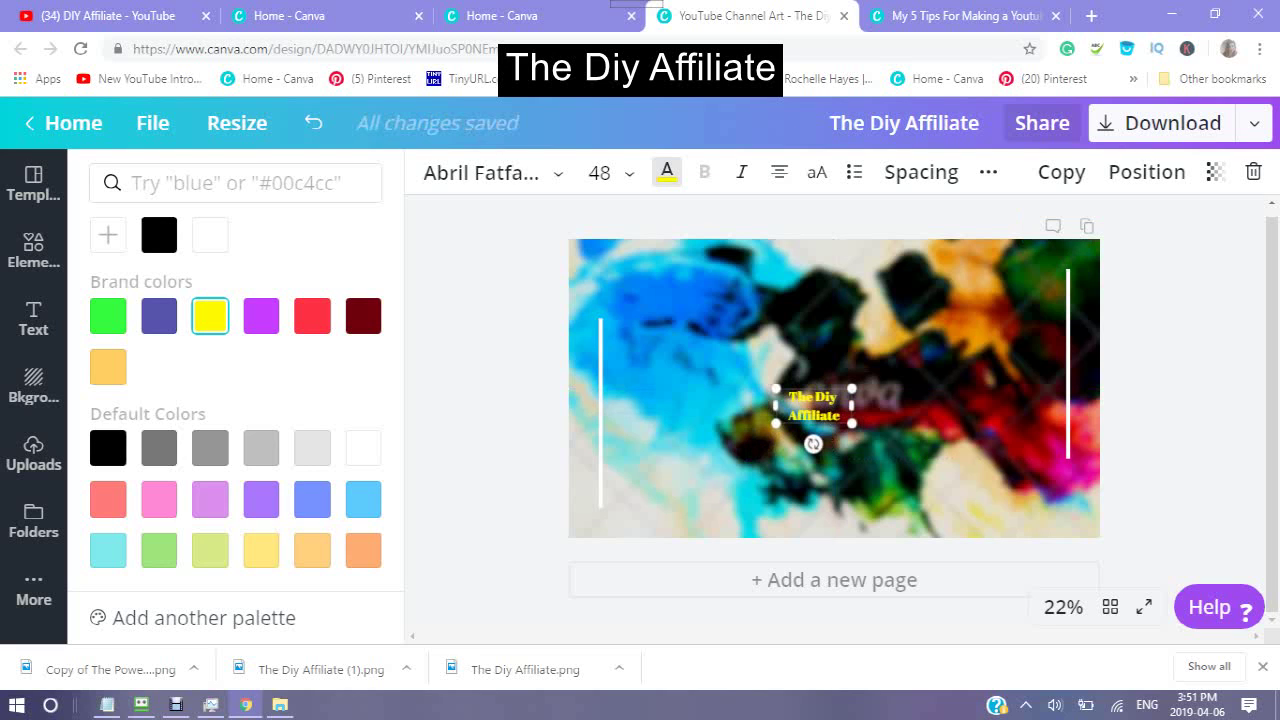
pyautogui.click(40, 212)
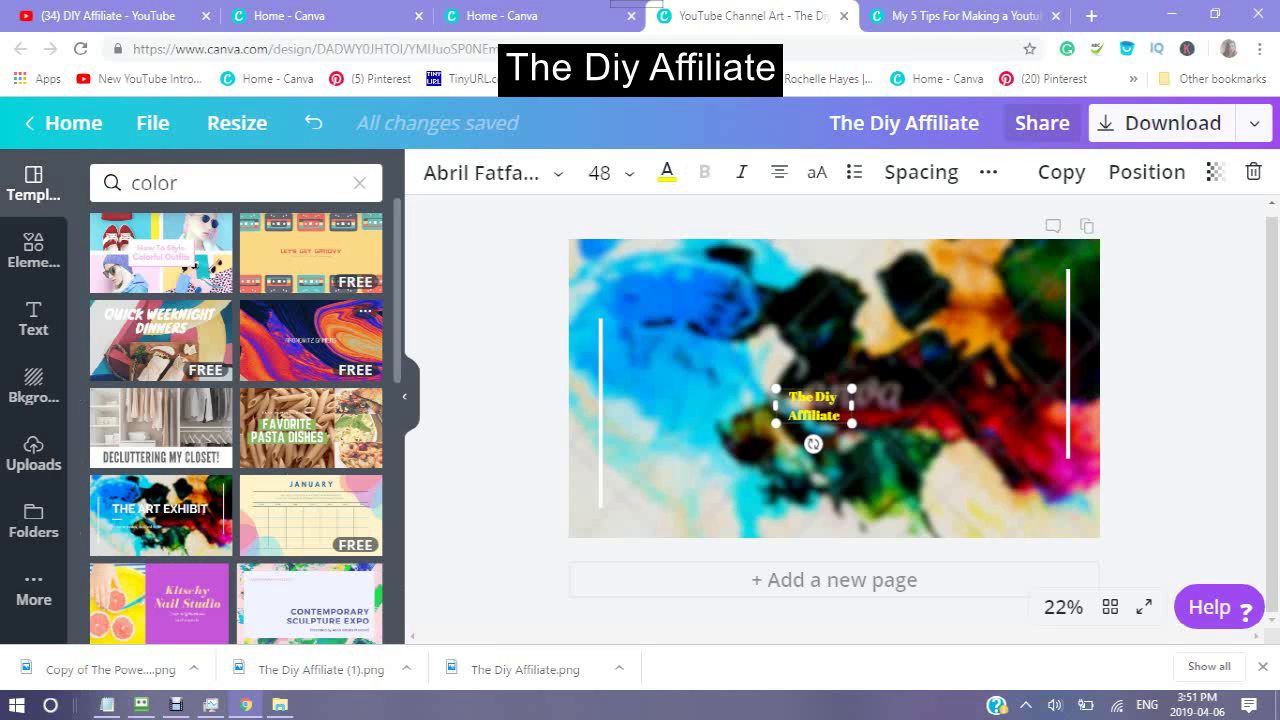
# - Apply the orange-and-purple swirl template and replace ARONOWITZ GAMERS with THE DIY AFFILIATE
pyautogui.click(310, 340)
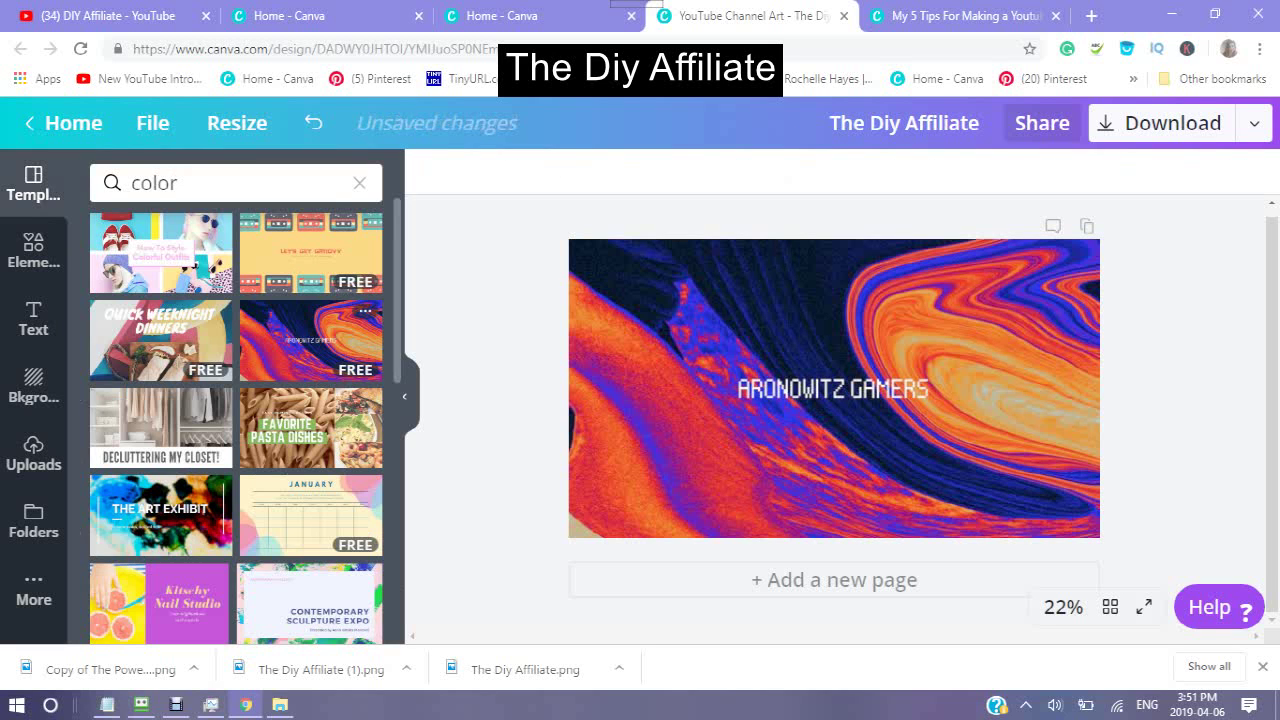
pyautogui.click(833, 389)
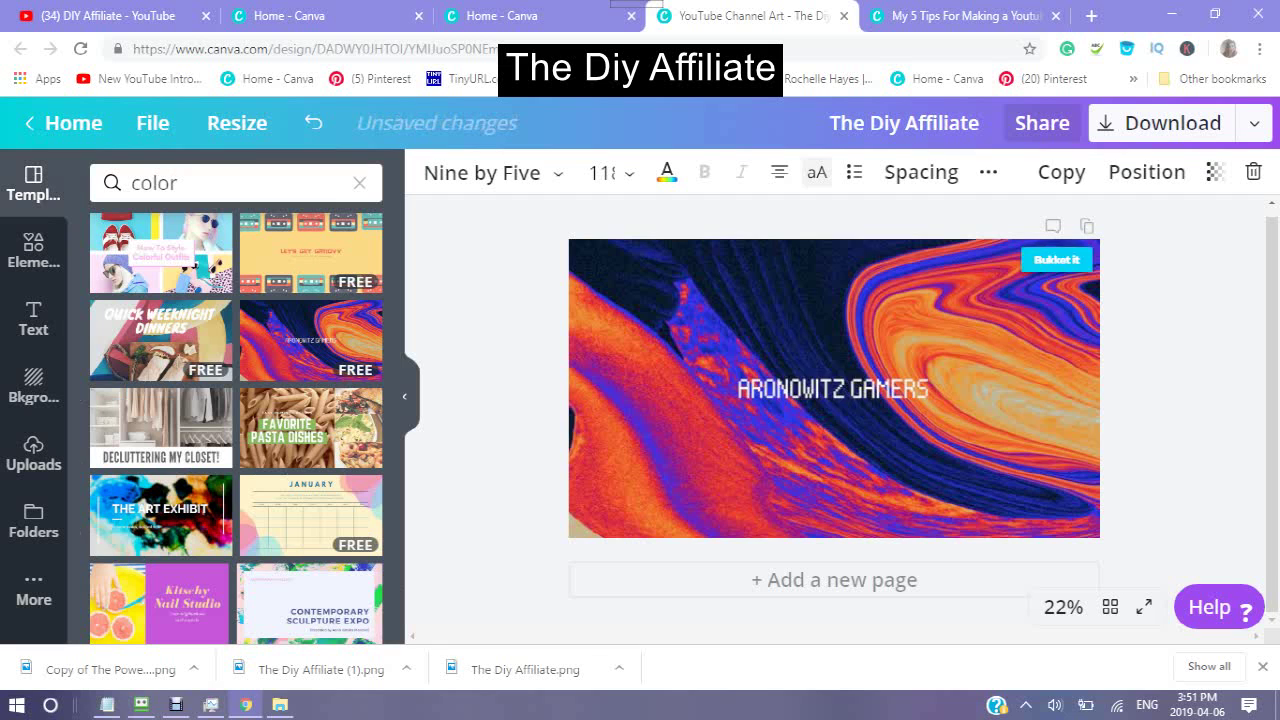
pyautogui.click(833, 389)
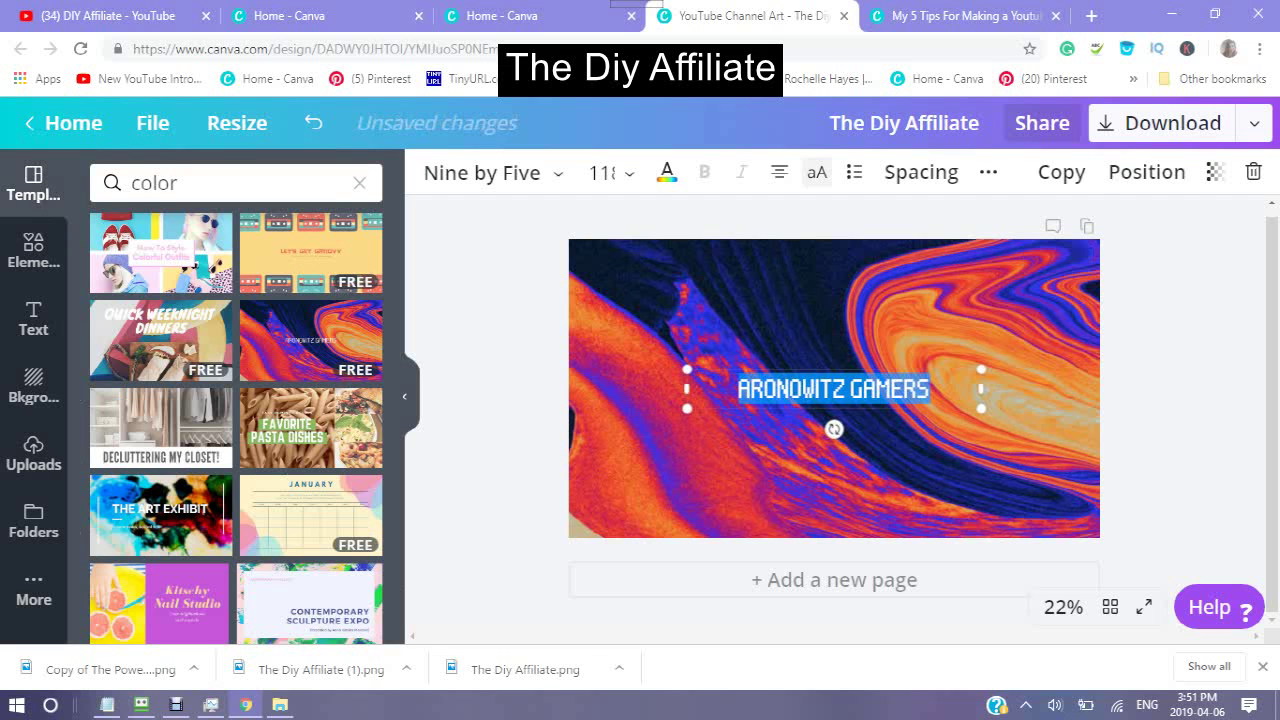
pyautogui.rightClick(757, 388)
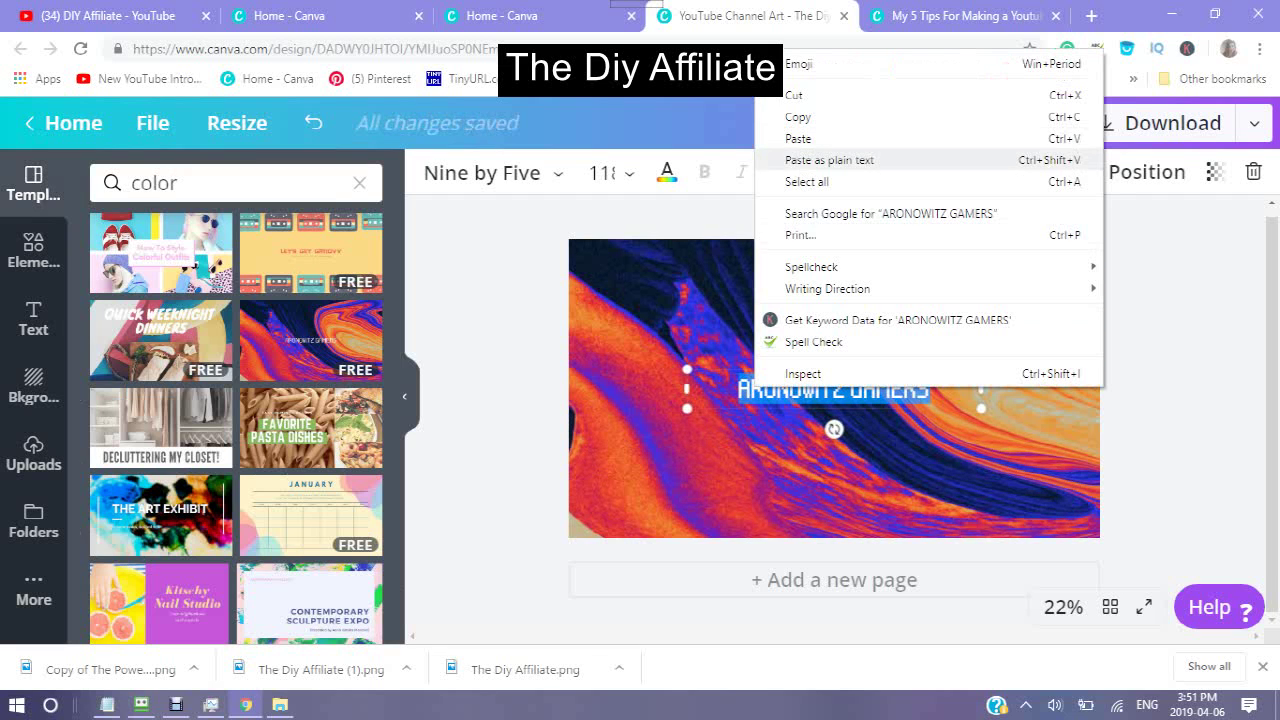
pyautogui.click(829, 160)
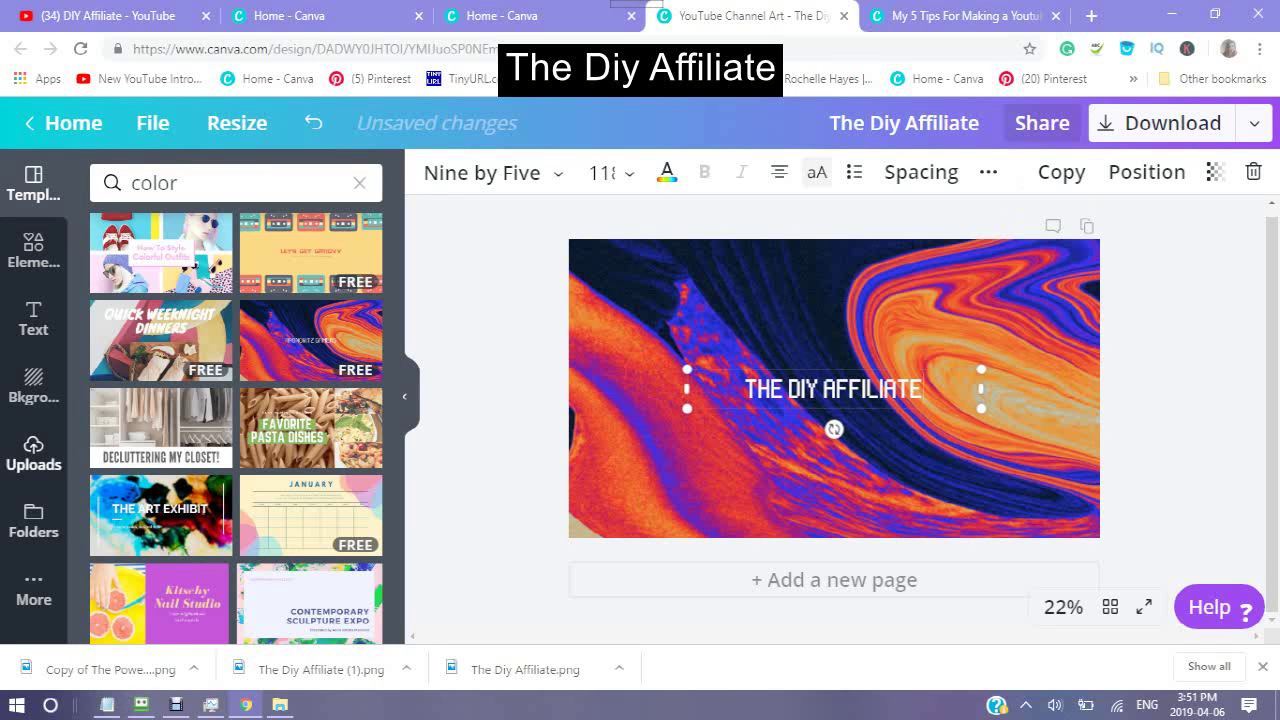
pyautogui.click(33, 318)
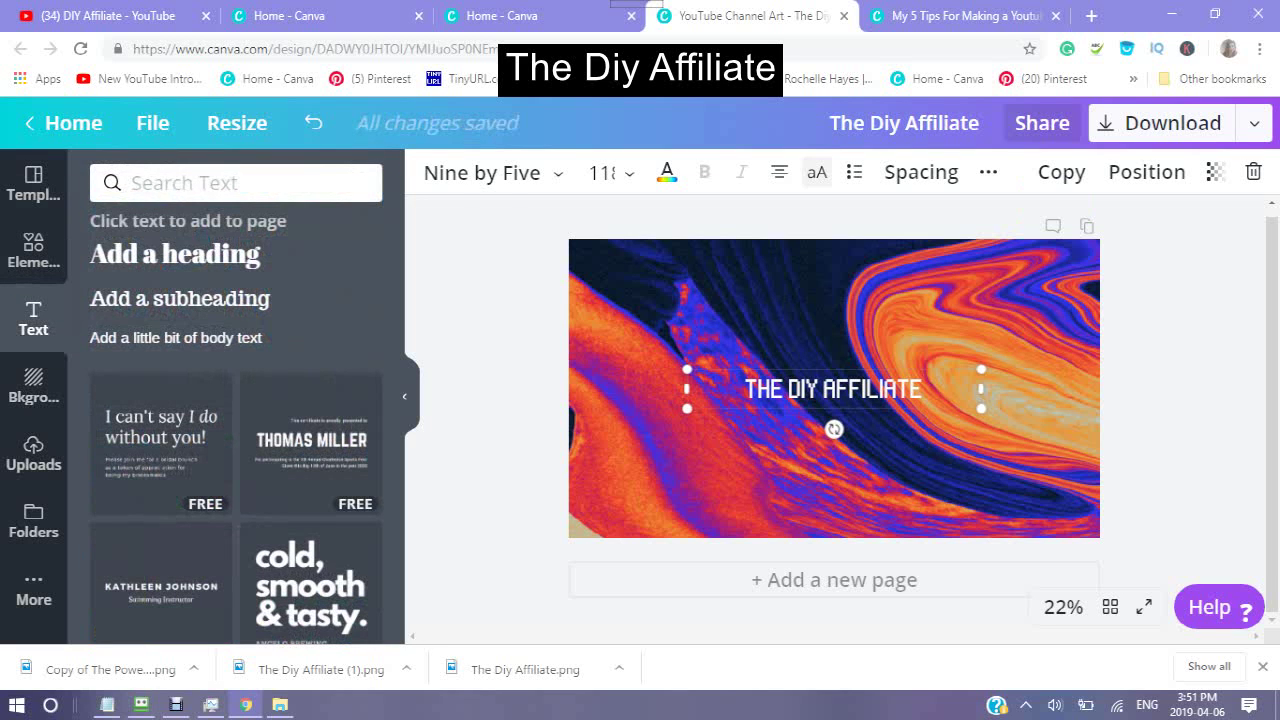
# - Add two headings under the title and paste 'Connecting the Dots' from Notepad into the lower one
pyautogui.press('t')
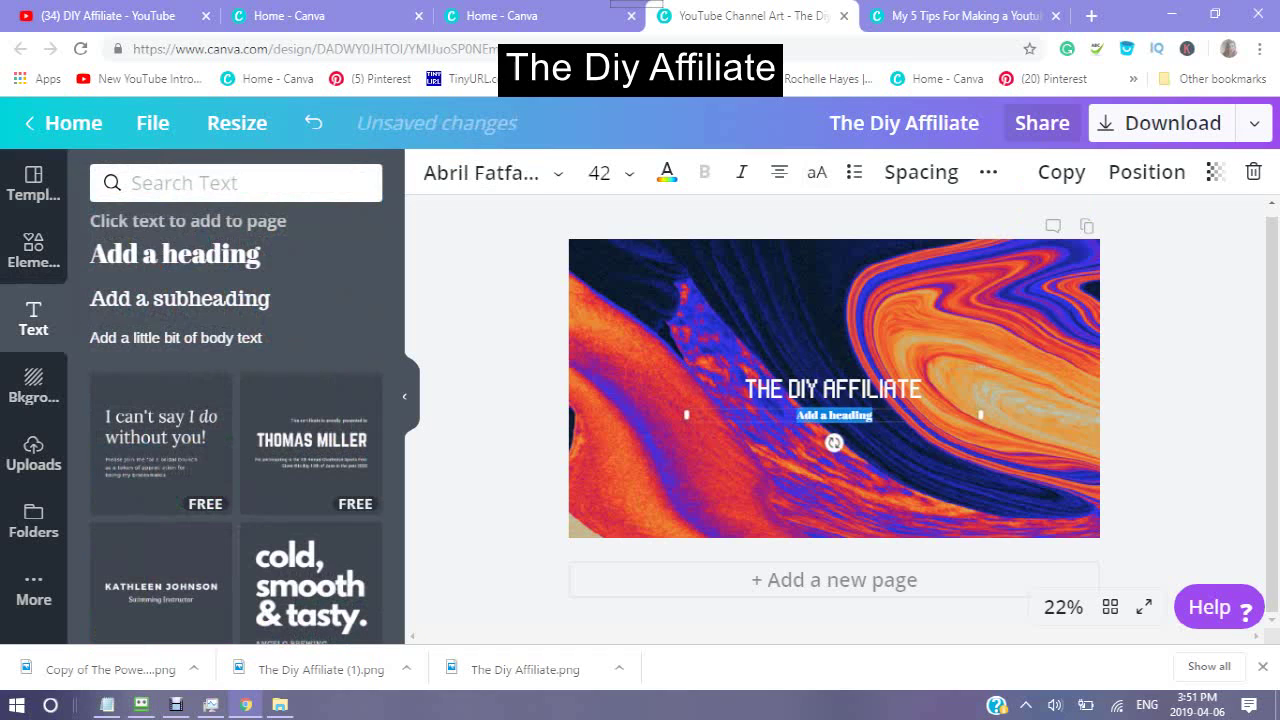
pyautogui.press('t')
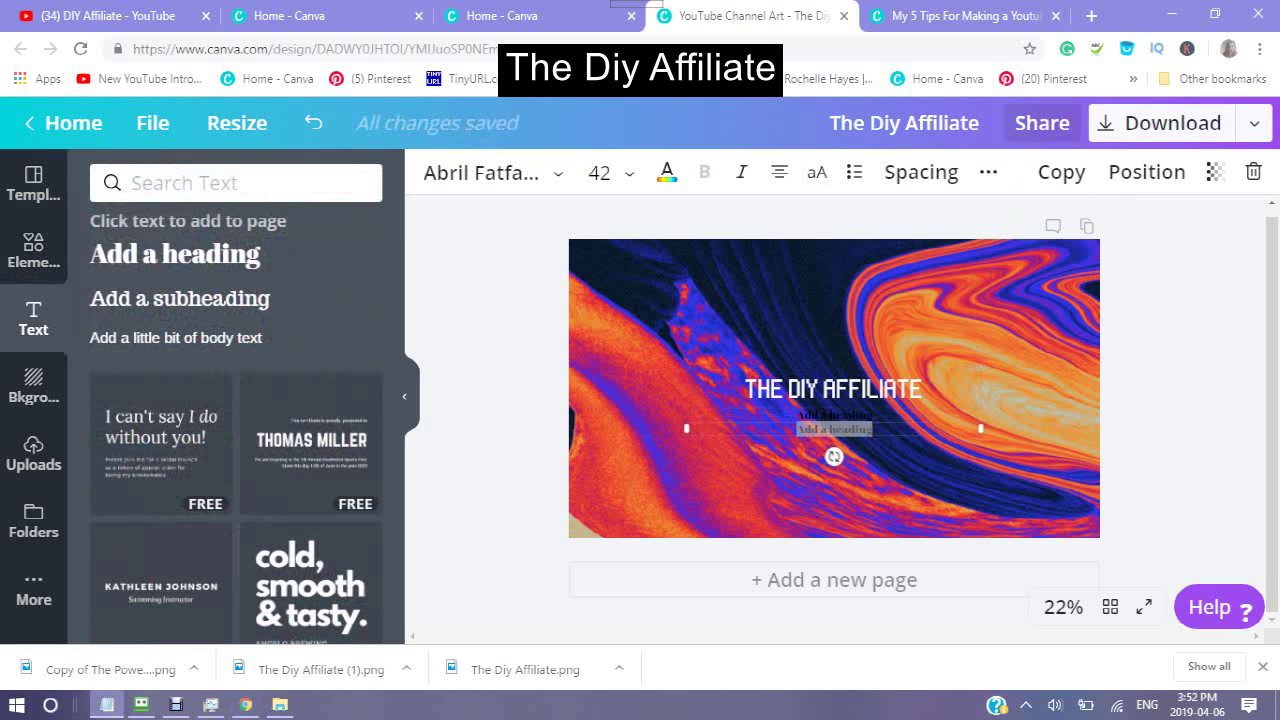
pyautogui.click(107, 704)
pyautogui.click(830, 332)
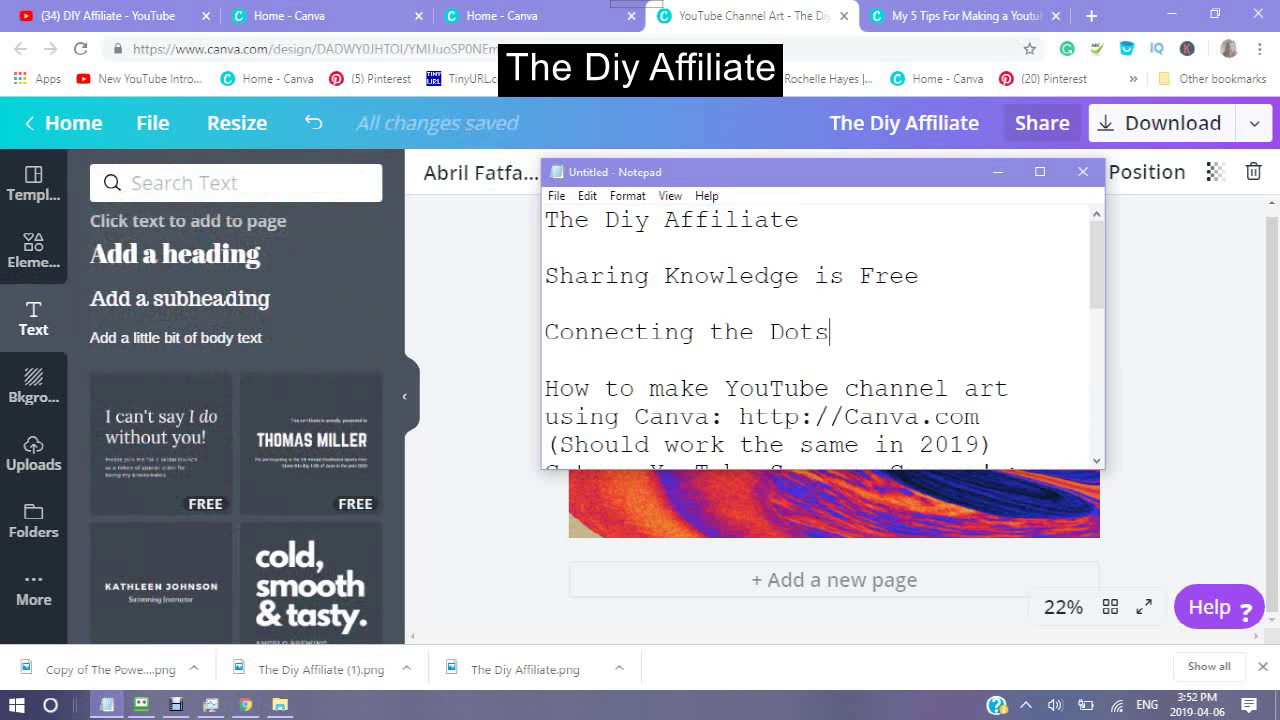
pyautogui.hotkey('shift', 'Home')
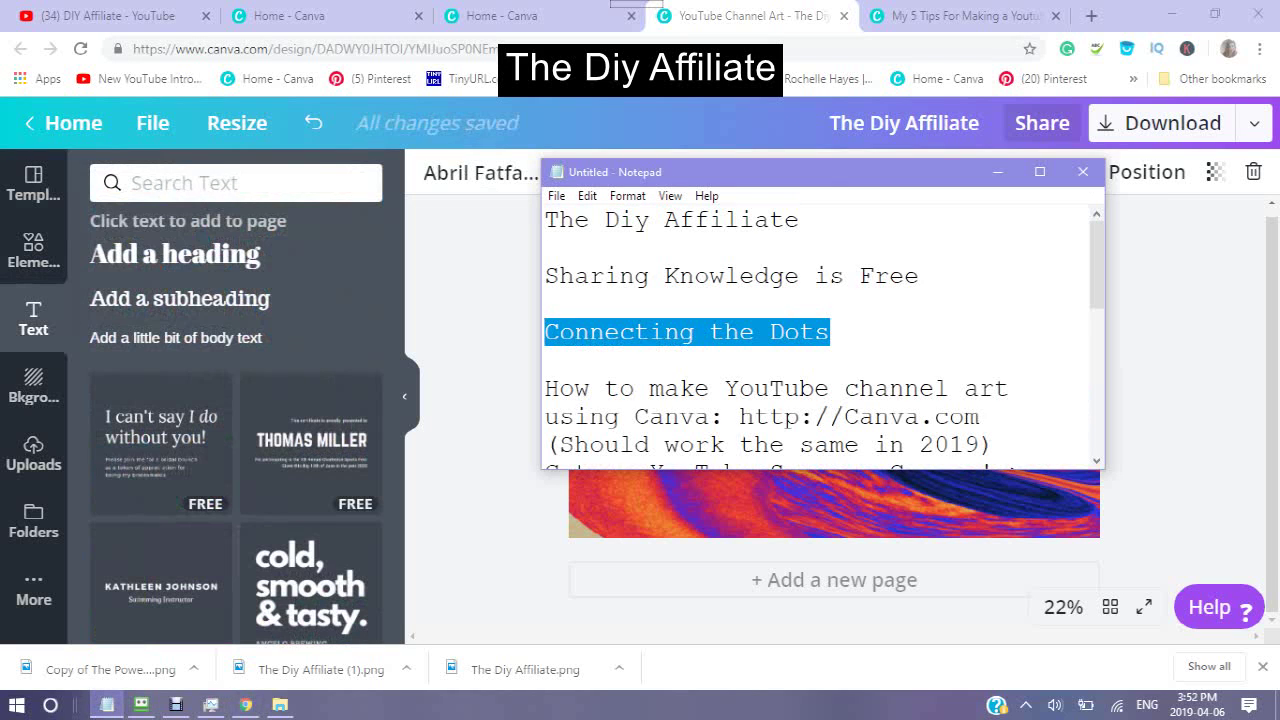
pyautogui.rightClick(636, 340)
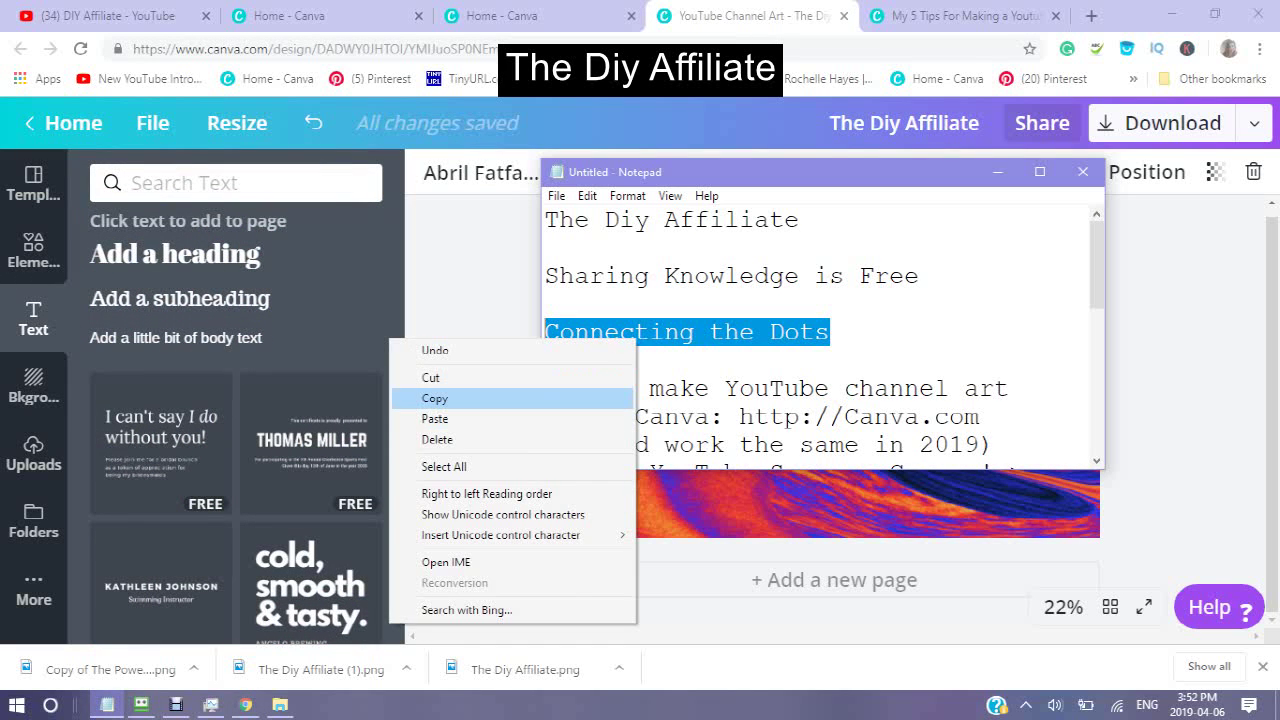
pyautogui.click(434, 398)
pyautogui.click(997, 172)
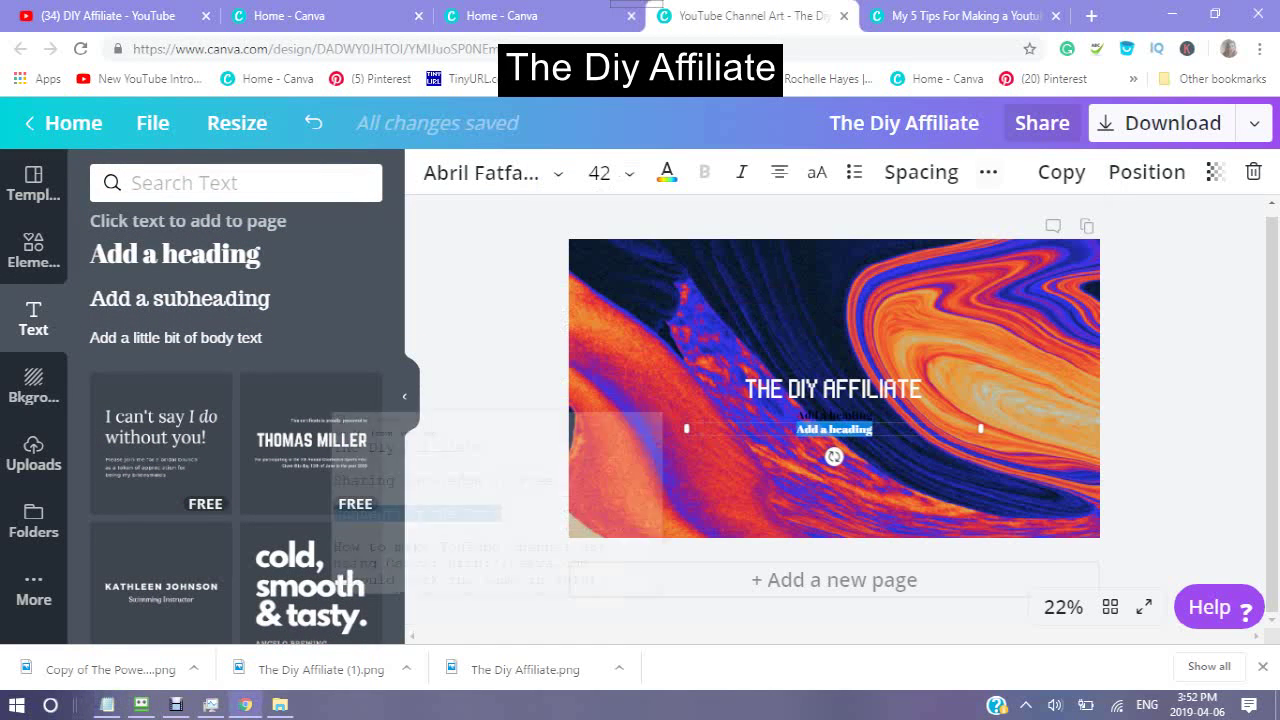
pyautogui.rightClick(806, 430)
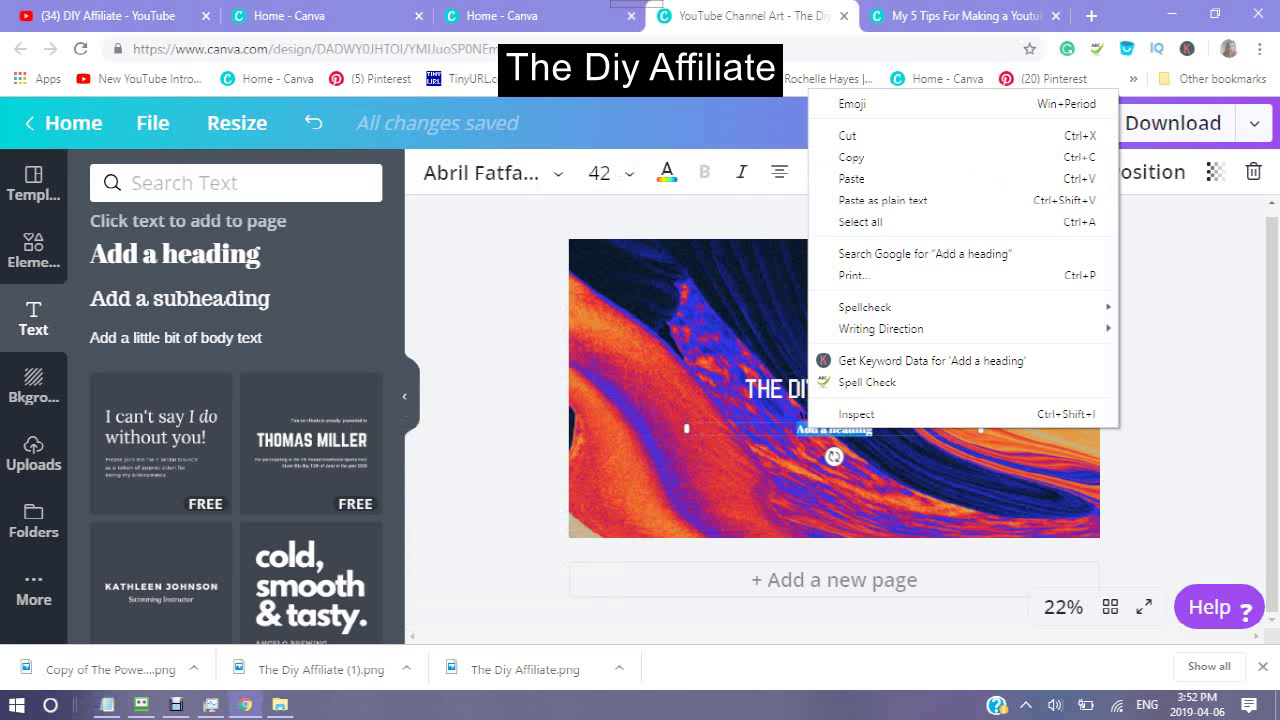
pyautogui.click(860, 177)
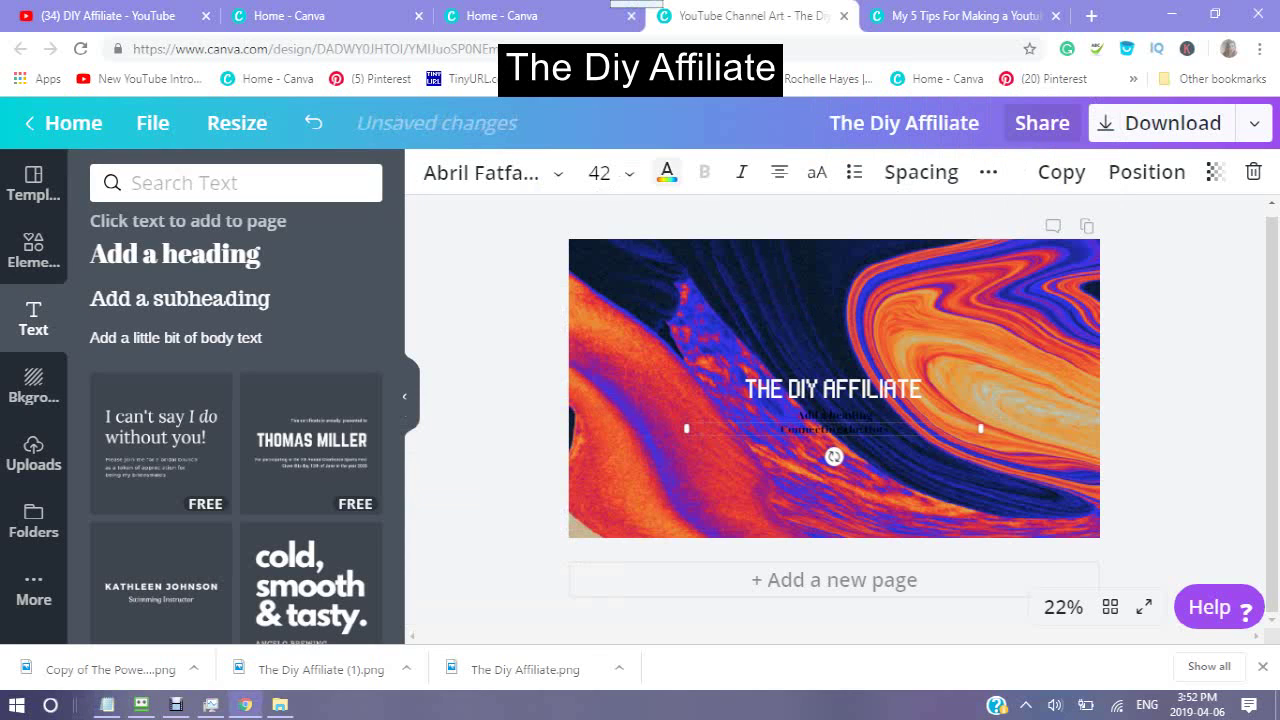
# - Make the 'Connecting the Dots' subtitle white and set its font size to 56
pyautogui.click(666, 172)
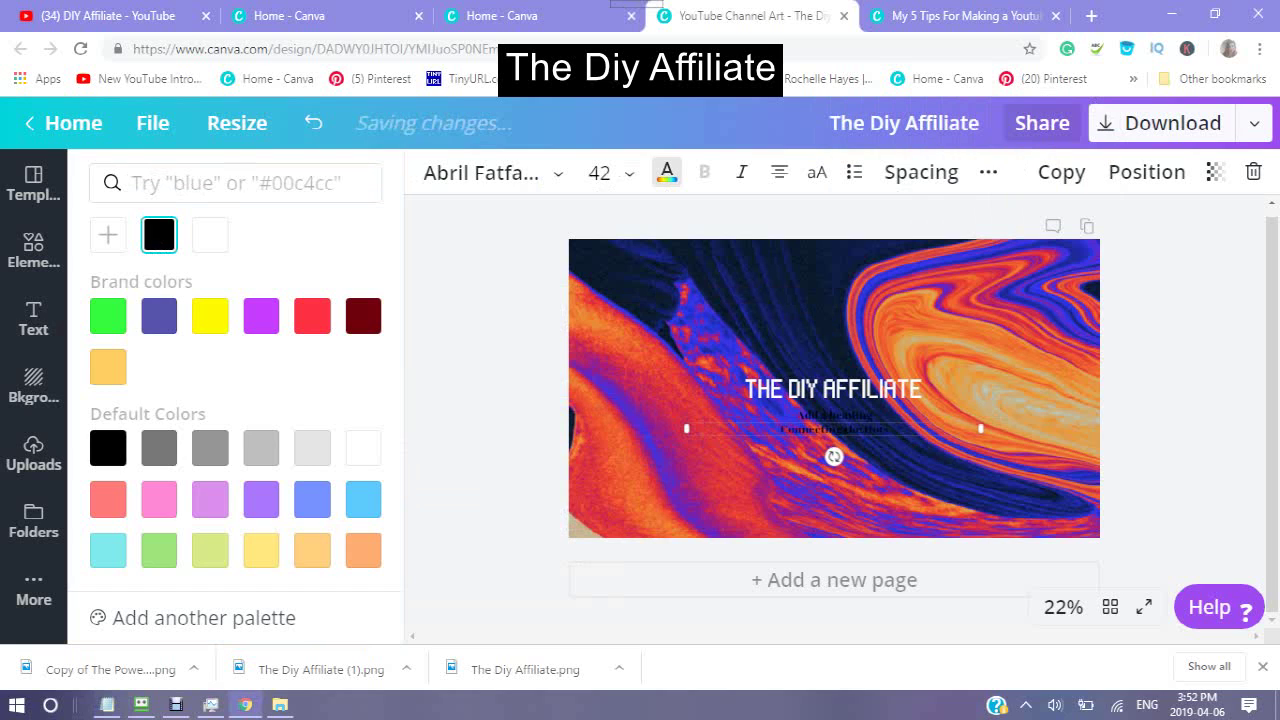
pyautogui.click(210, 235)
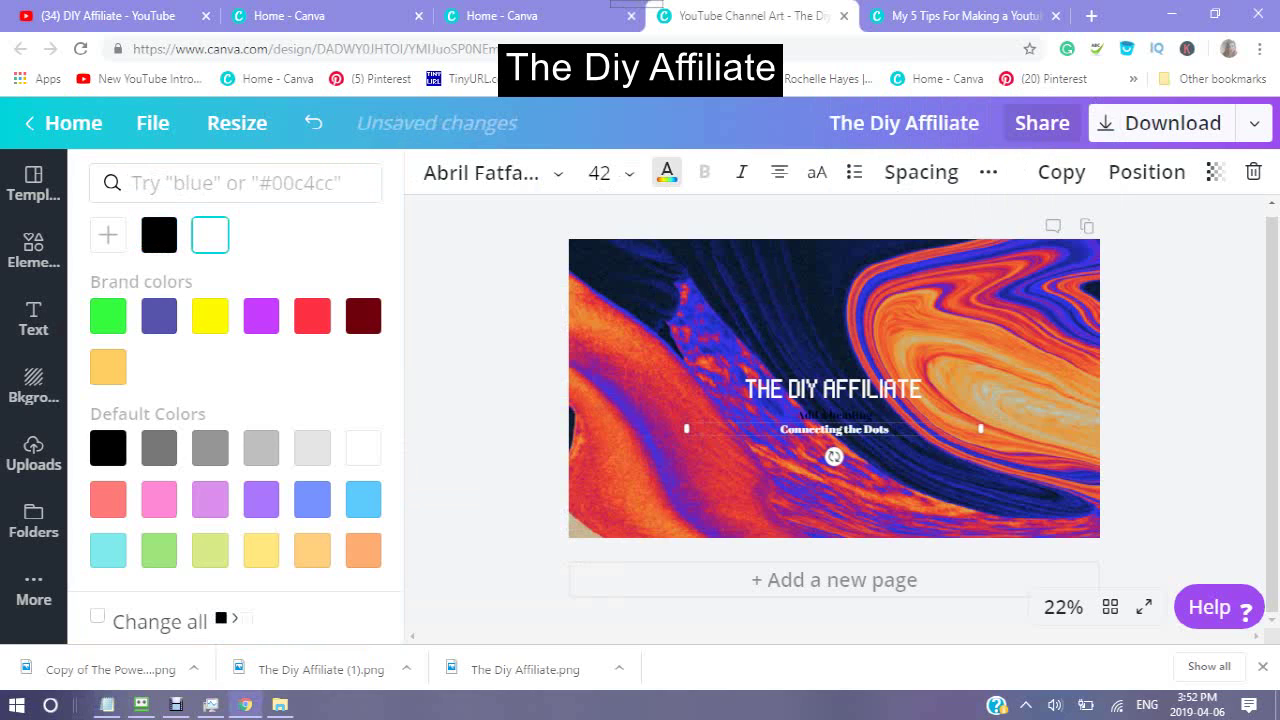
pyautogui.click(600, 172)
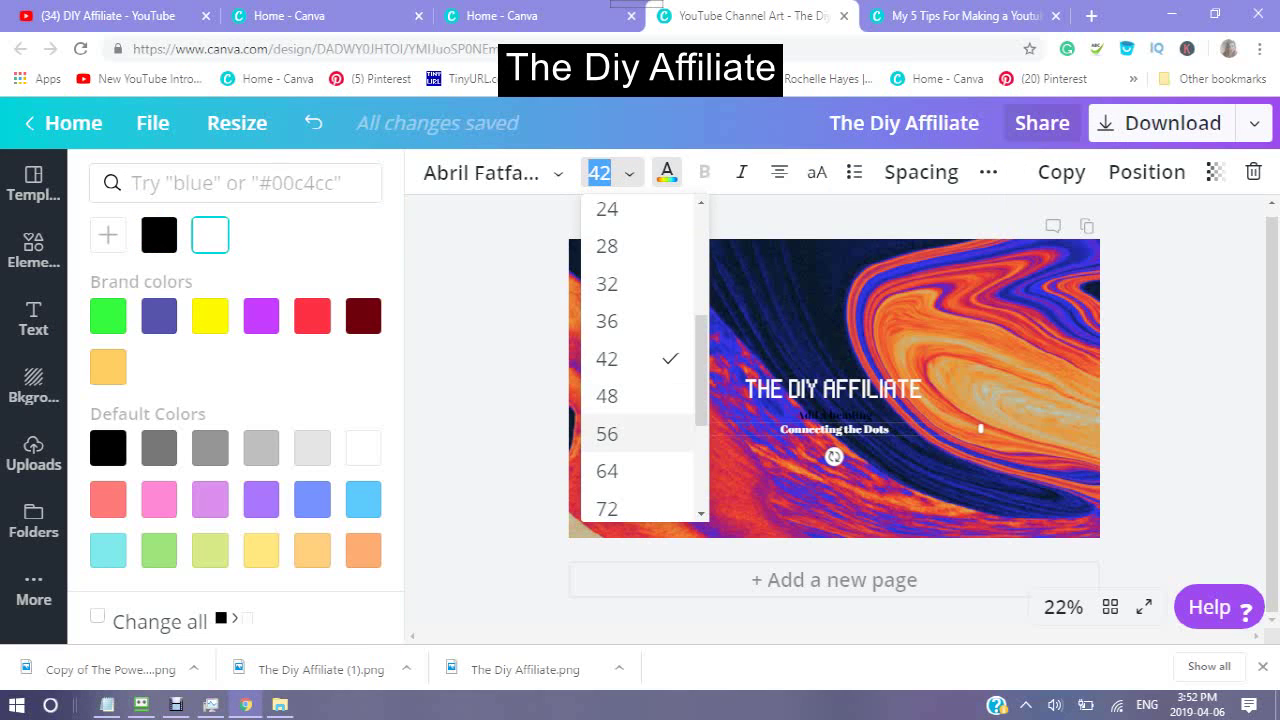
pyautogui.click(607, 433)
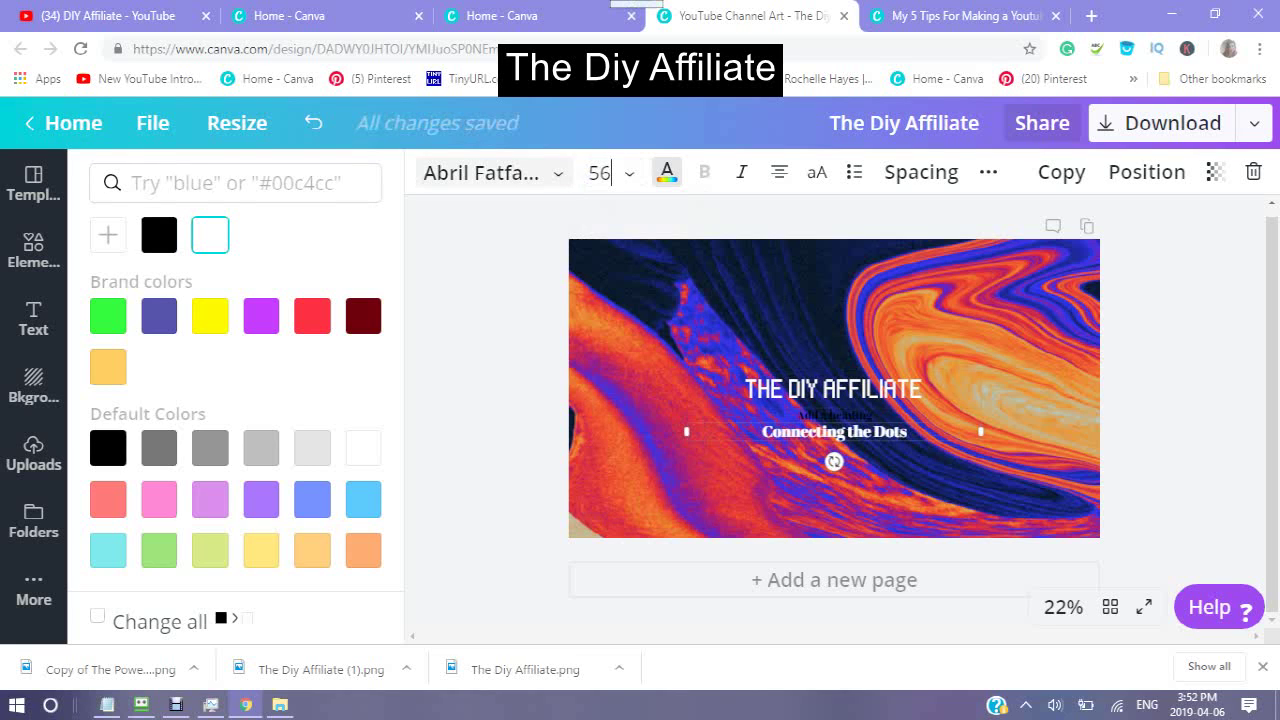
# - Change the 'Connecting the Dots' tagline font to Assistant Bold
pyautogui.click(490, 172)
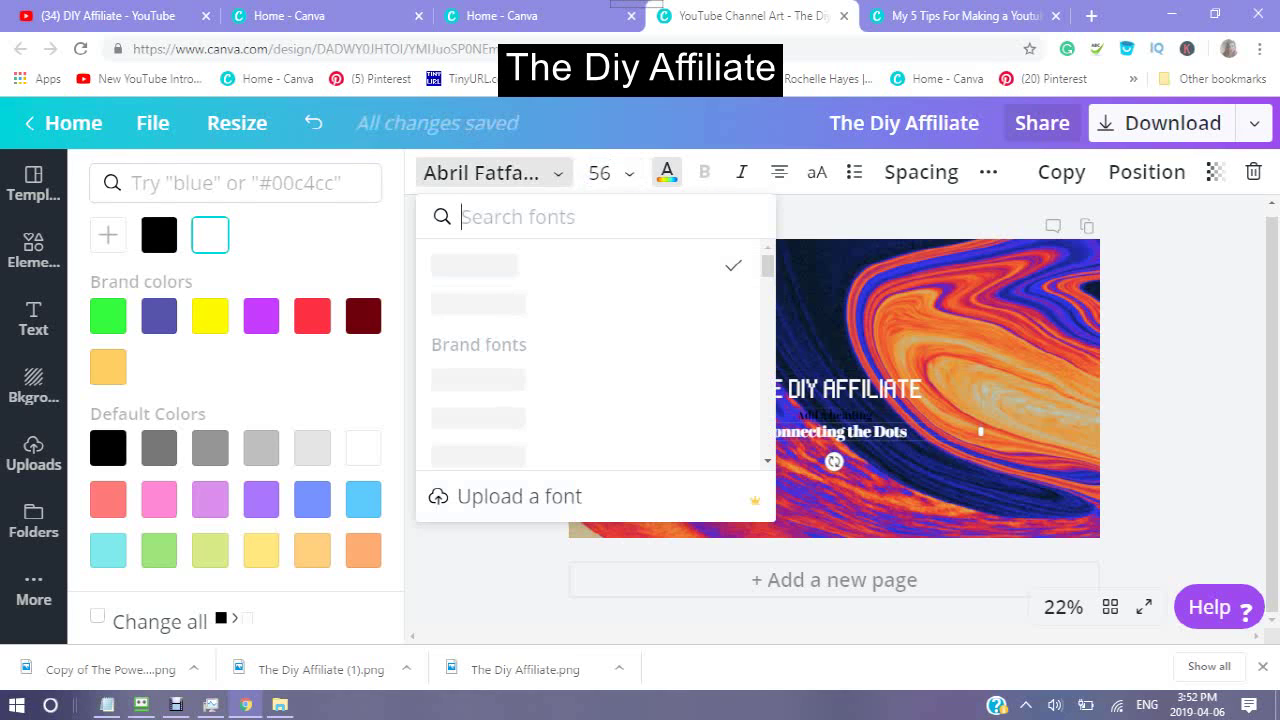
pyautogui.scroll(-10, 588, 355)
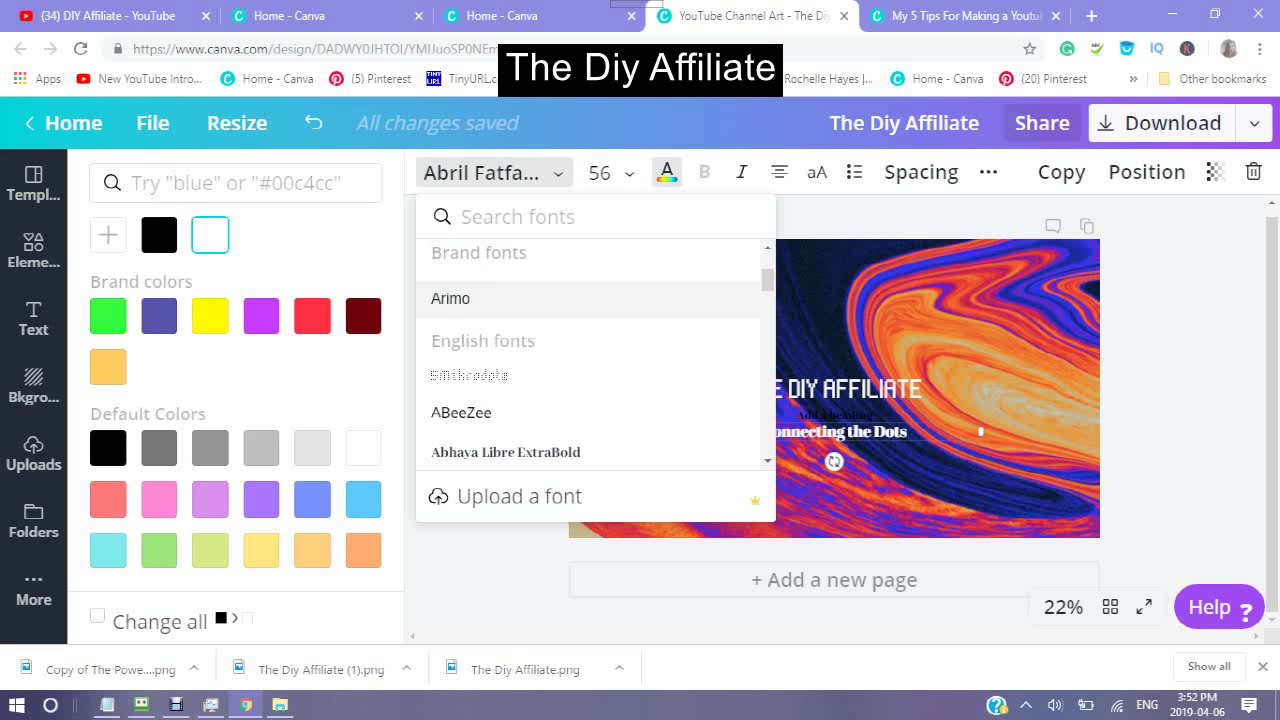
pyautogui.scroll(-10, 588, 355)
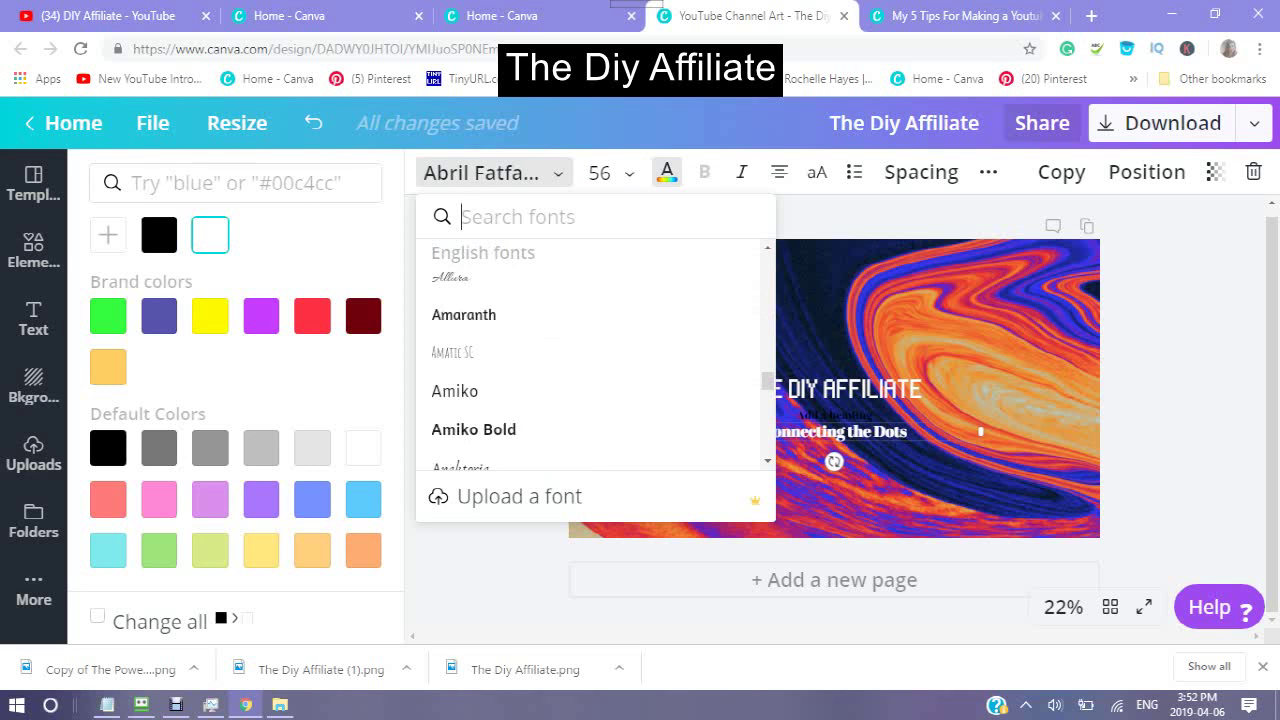
pyautogui.scroll(-3, 588, 415)
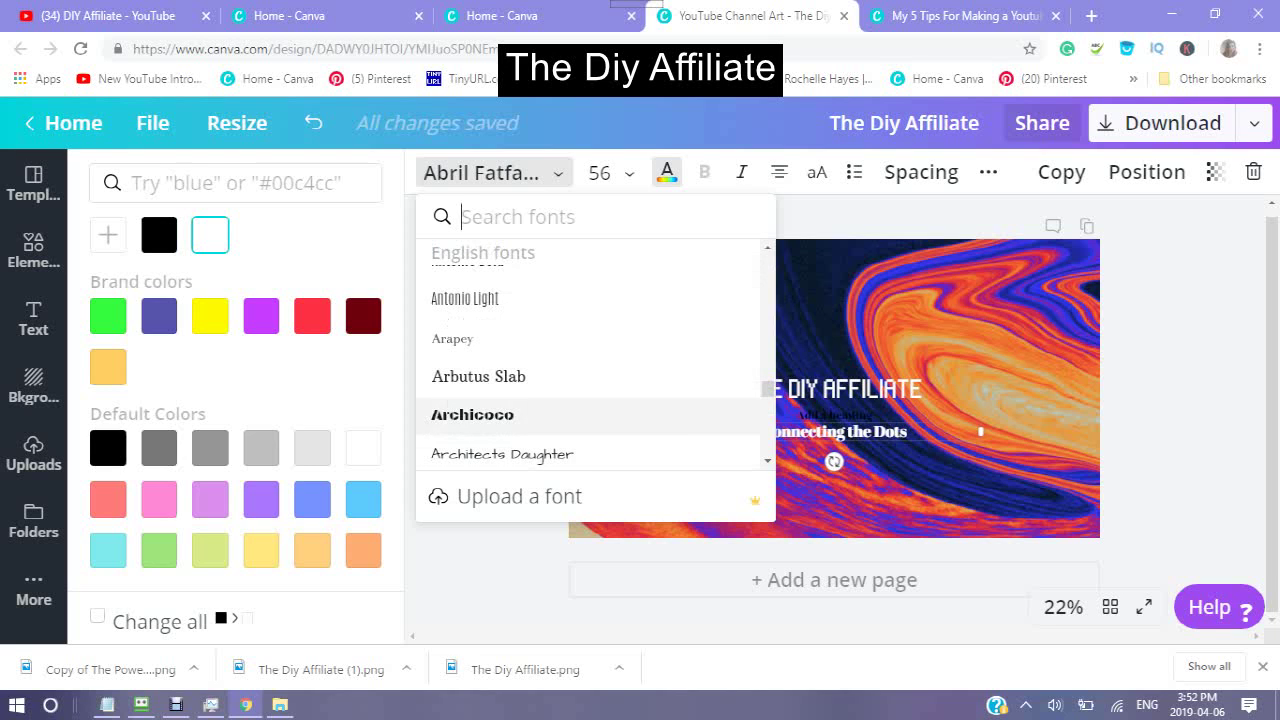
pyautogui.scroll(-12, 588, 380)
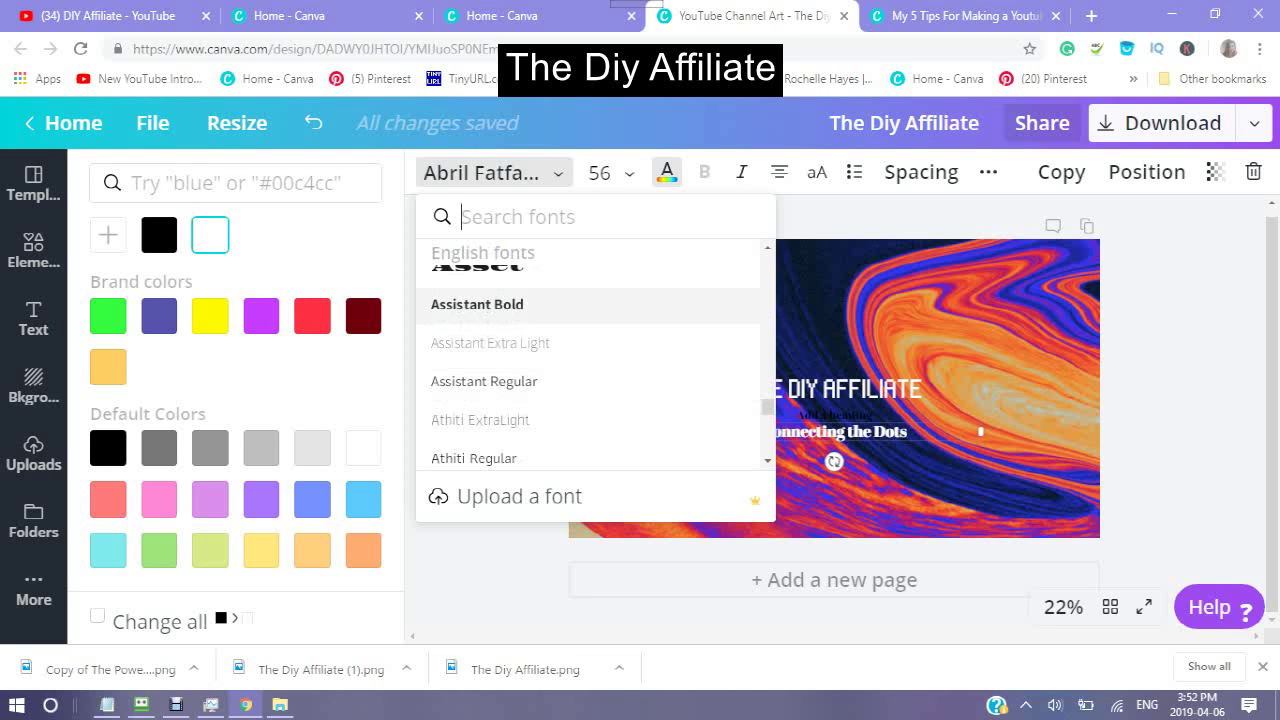
pyautogui.click(477, 304)
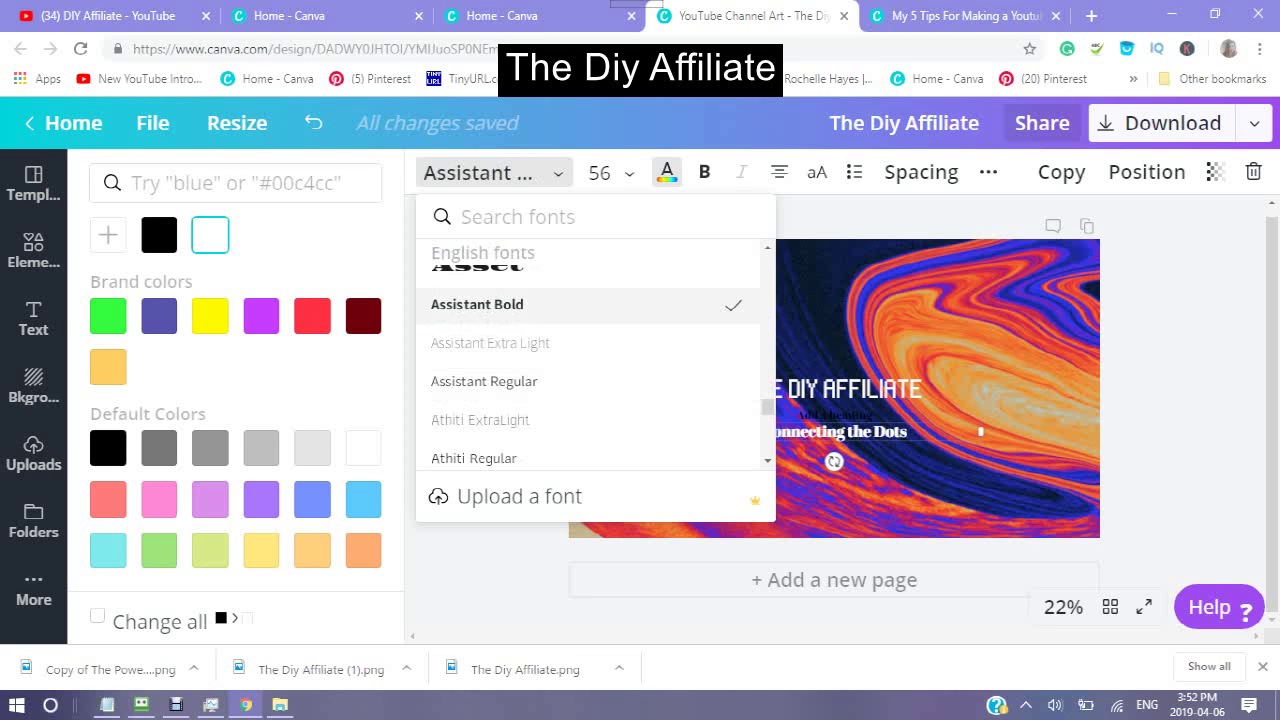
pyautogui.press('Escape')
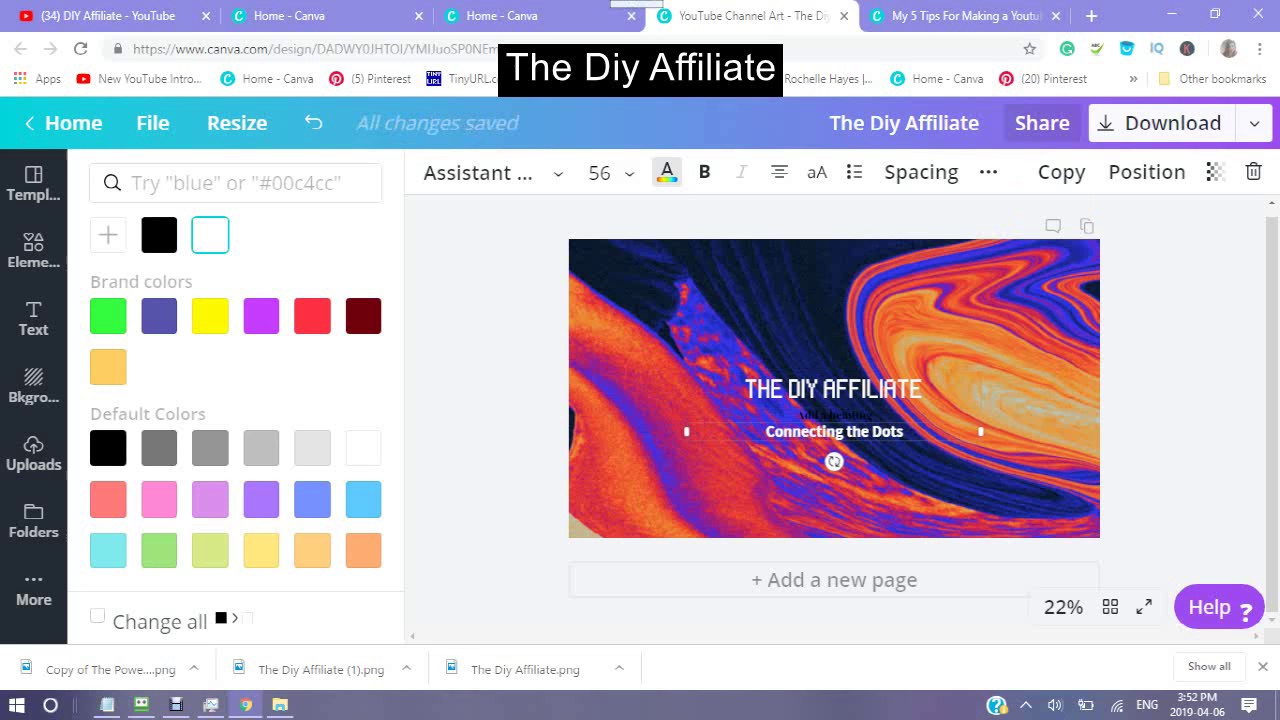
# - Try the tagline at font size 48, then return it to size 56
pyautogui.click(599, 172)
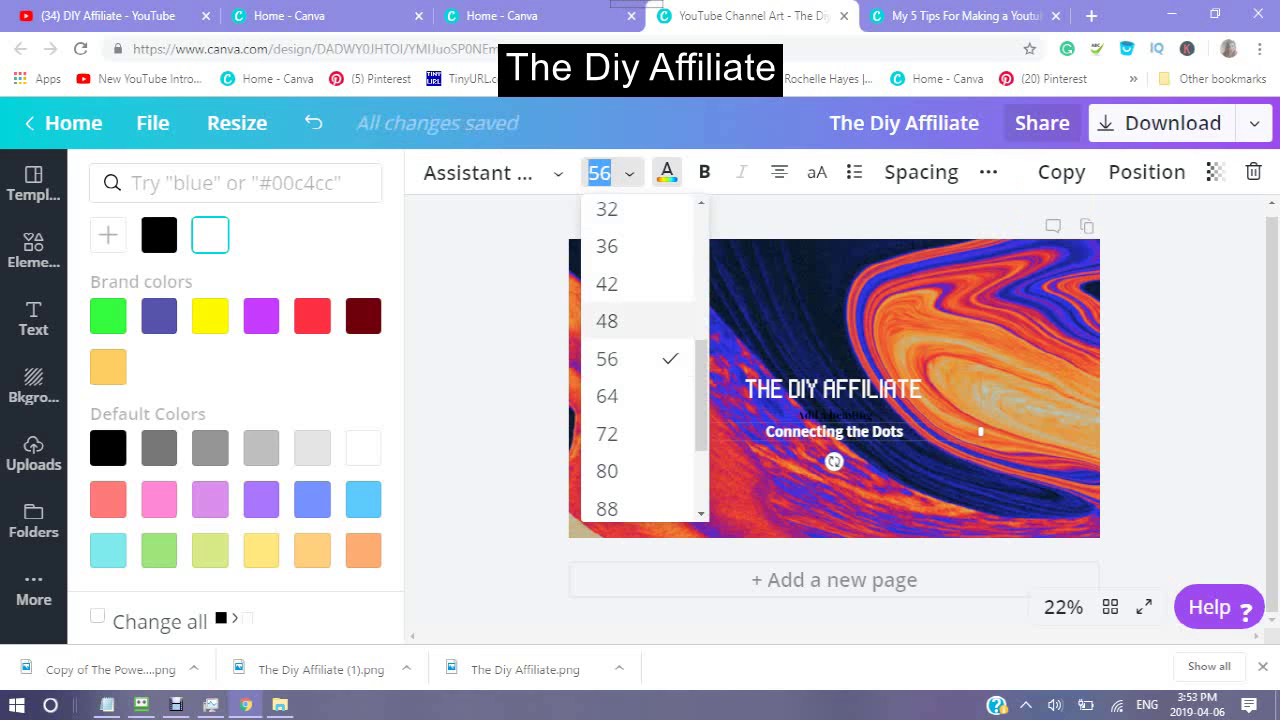
pyautogui.click(607, 321)
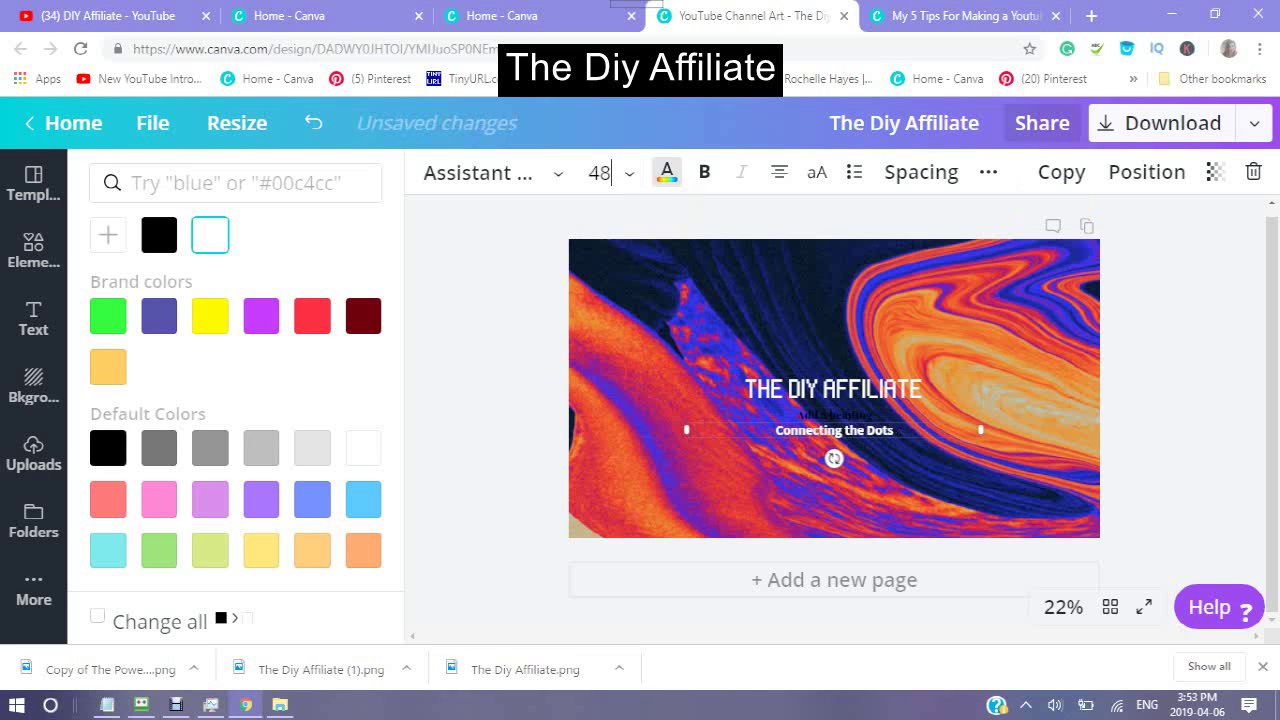
pyautogui.click(599, 172)
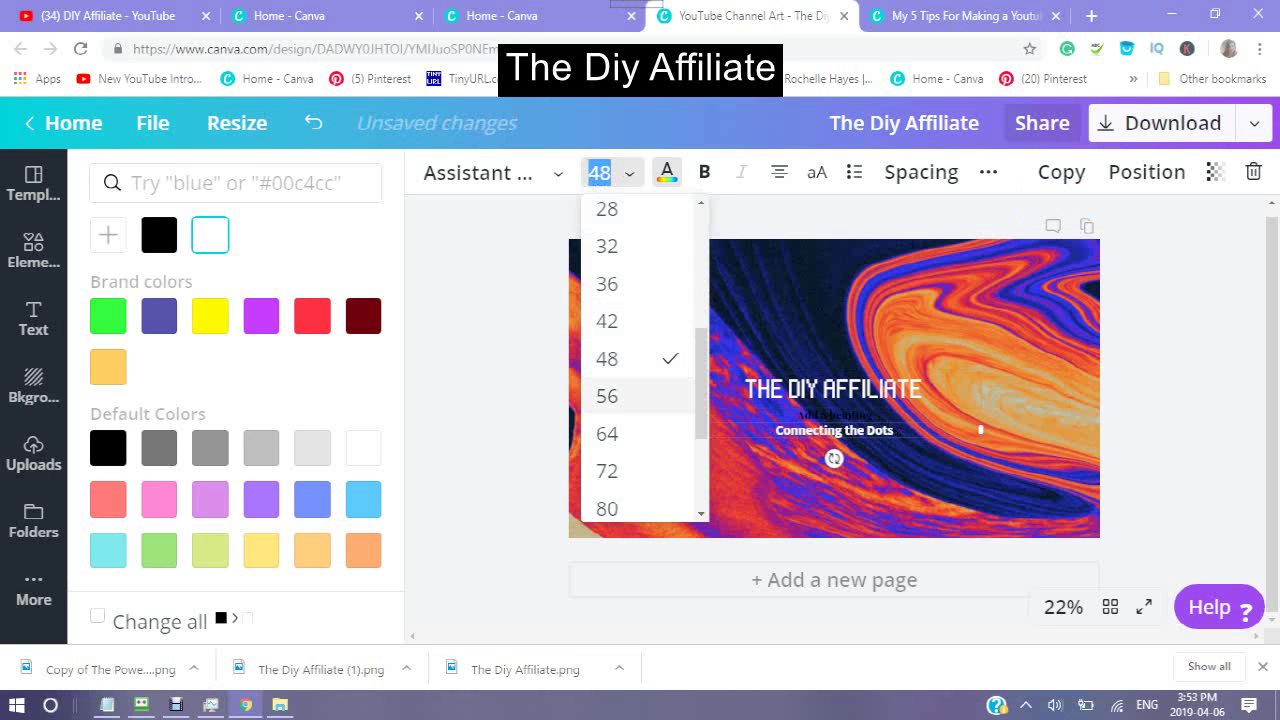
pyautogui.click(607, 396)
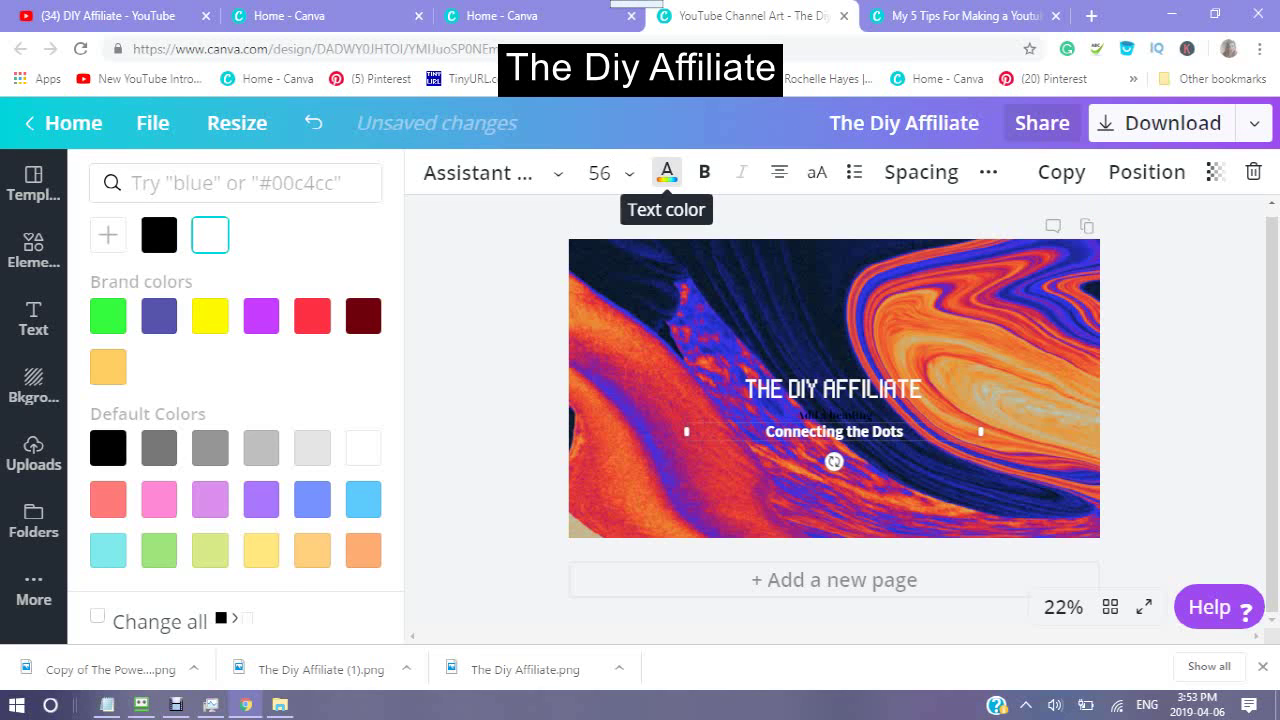
pyautogui.click(666, 172)
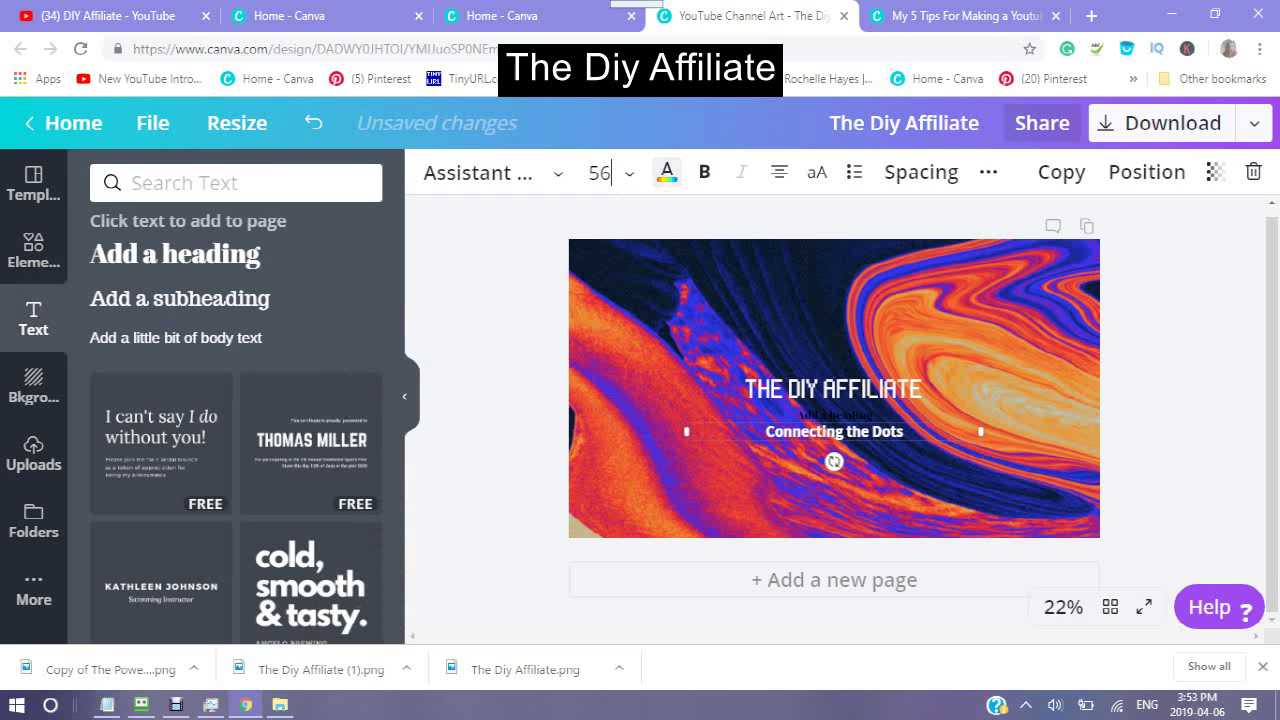
pyautogui.click(666, 172)
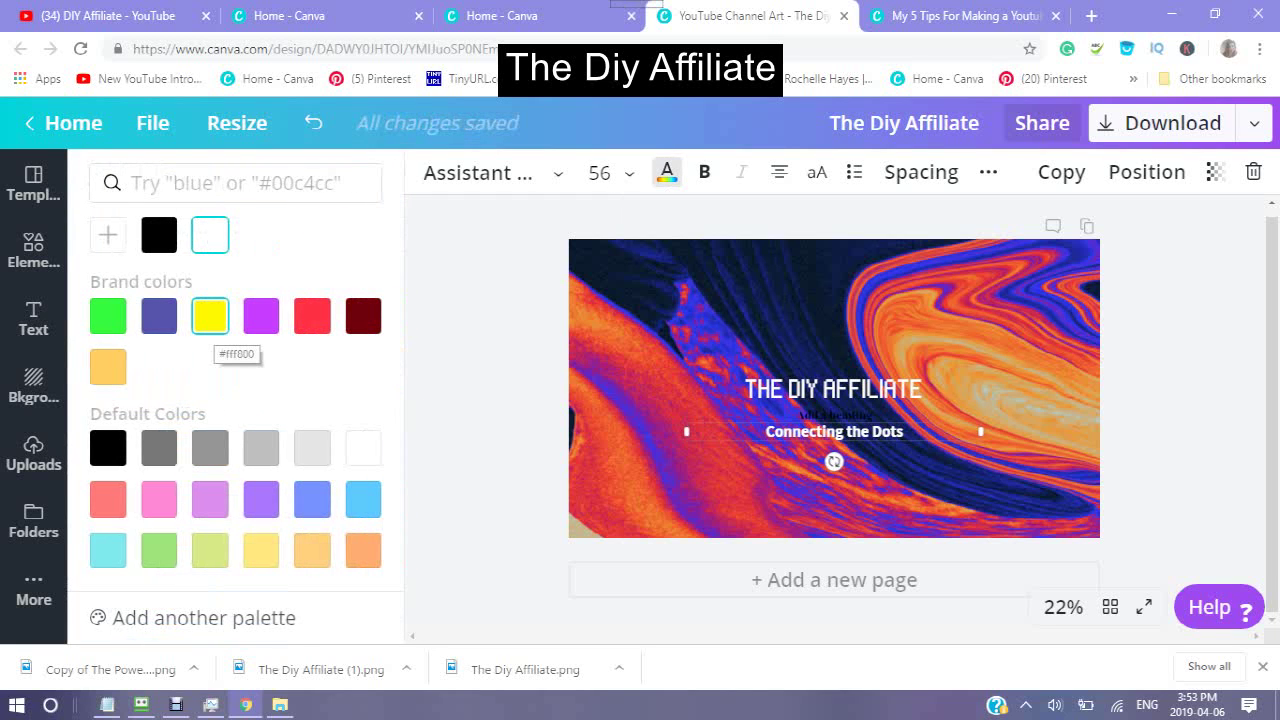
# - Try the yellow brand colour on the tagline, then set it back to white
pyautogui.click(210, 316)
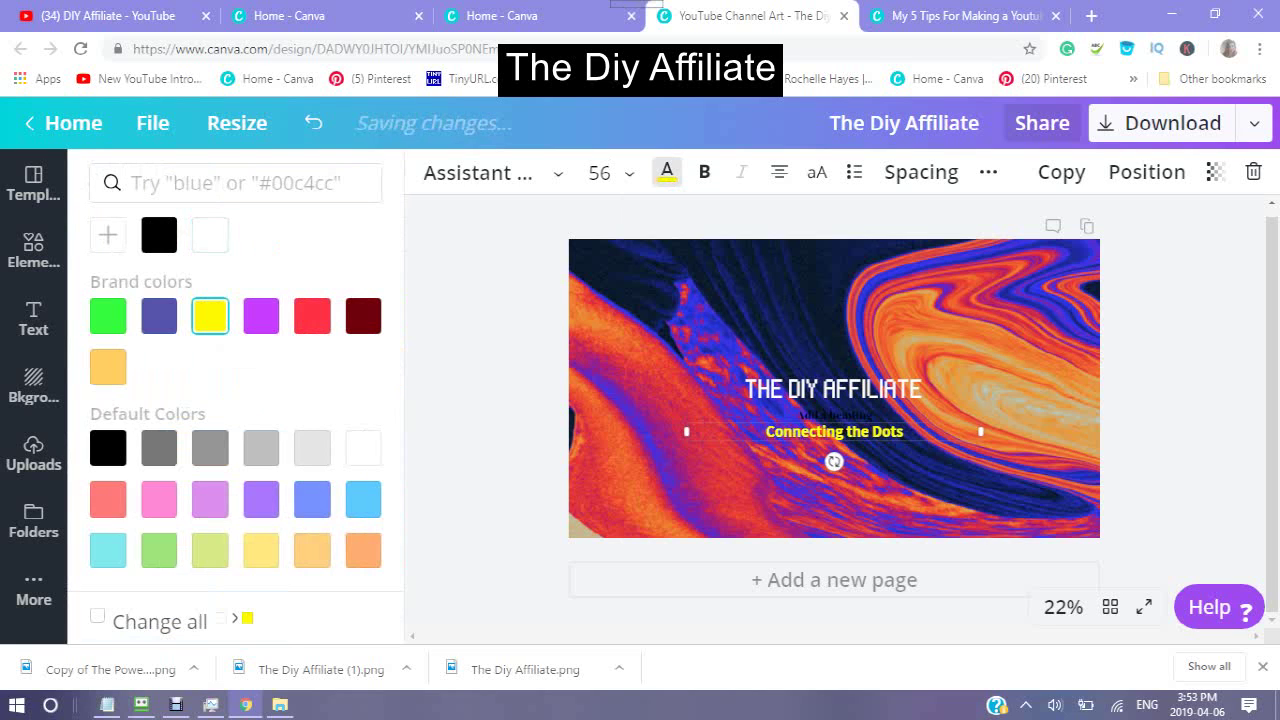
pyautogui.click(210, 235)
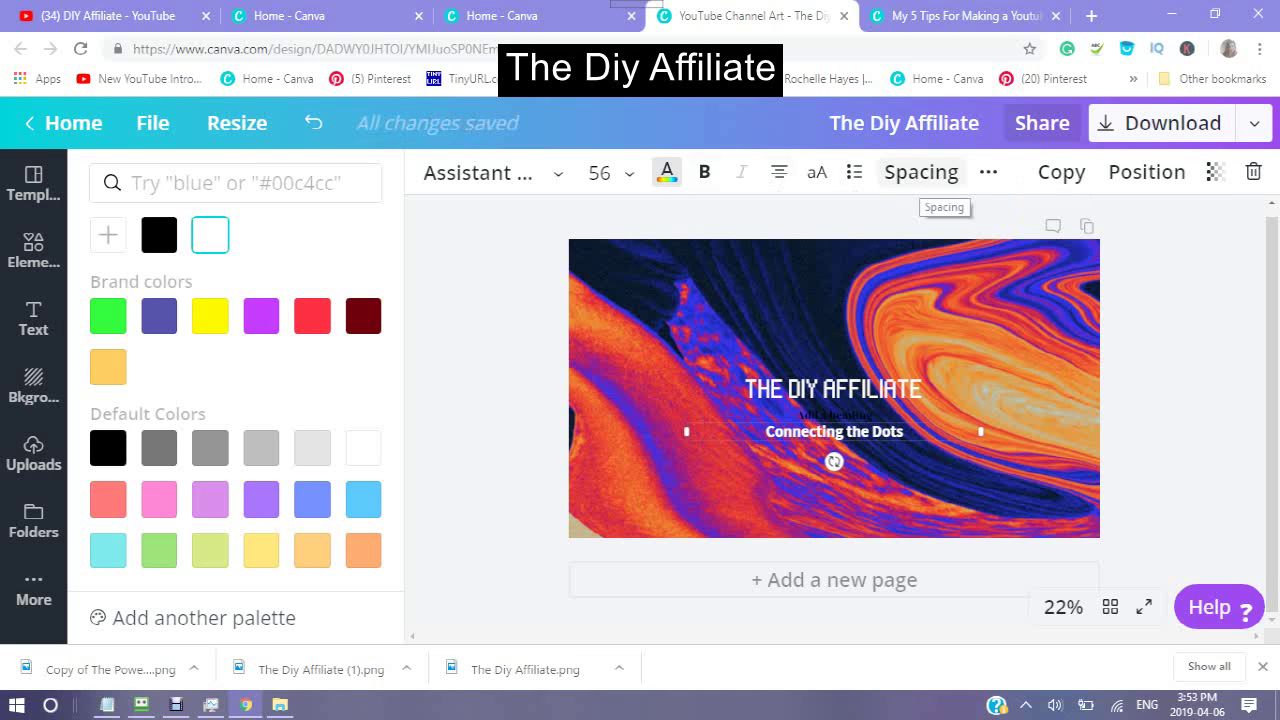
# - Set the tagline's letter spacing to 283 and its line height to about 1.93
pyautogui.click(921, 172)
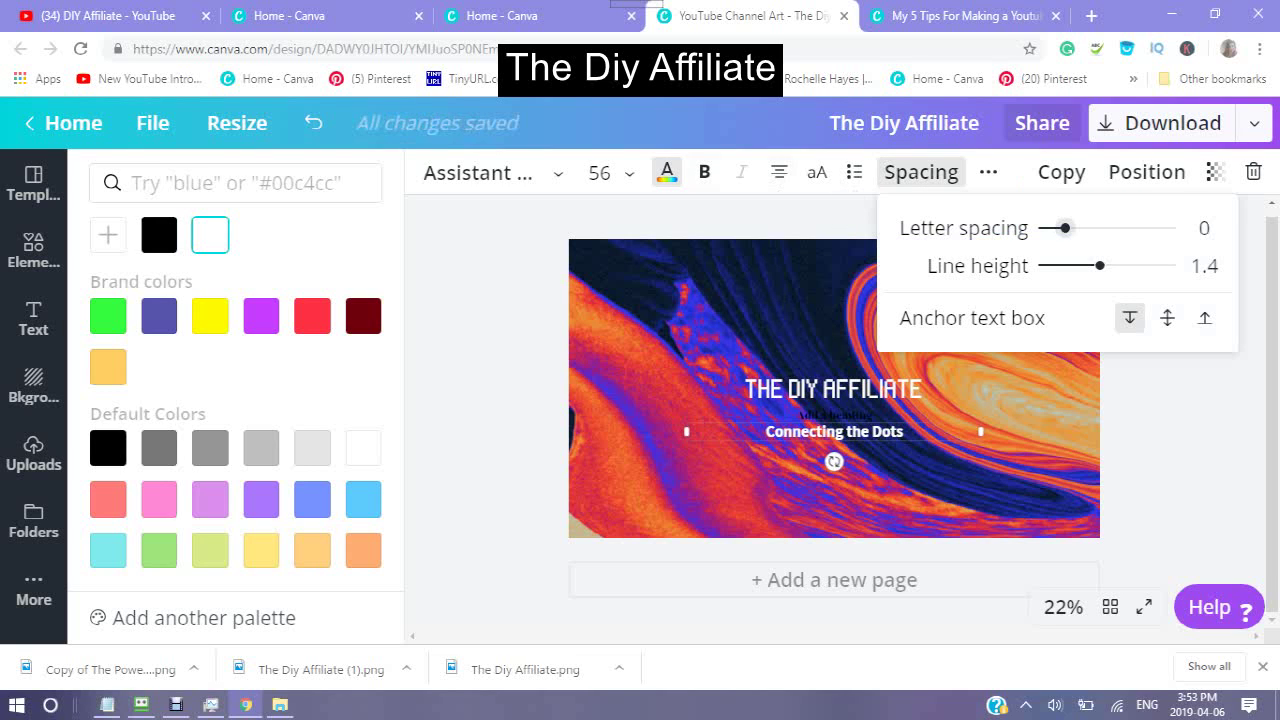
pyautogui.moveTo(1065, 228); pyautogui.dragTo(1104, 228)
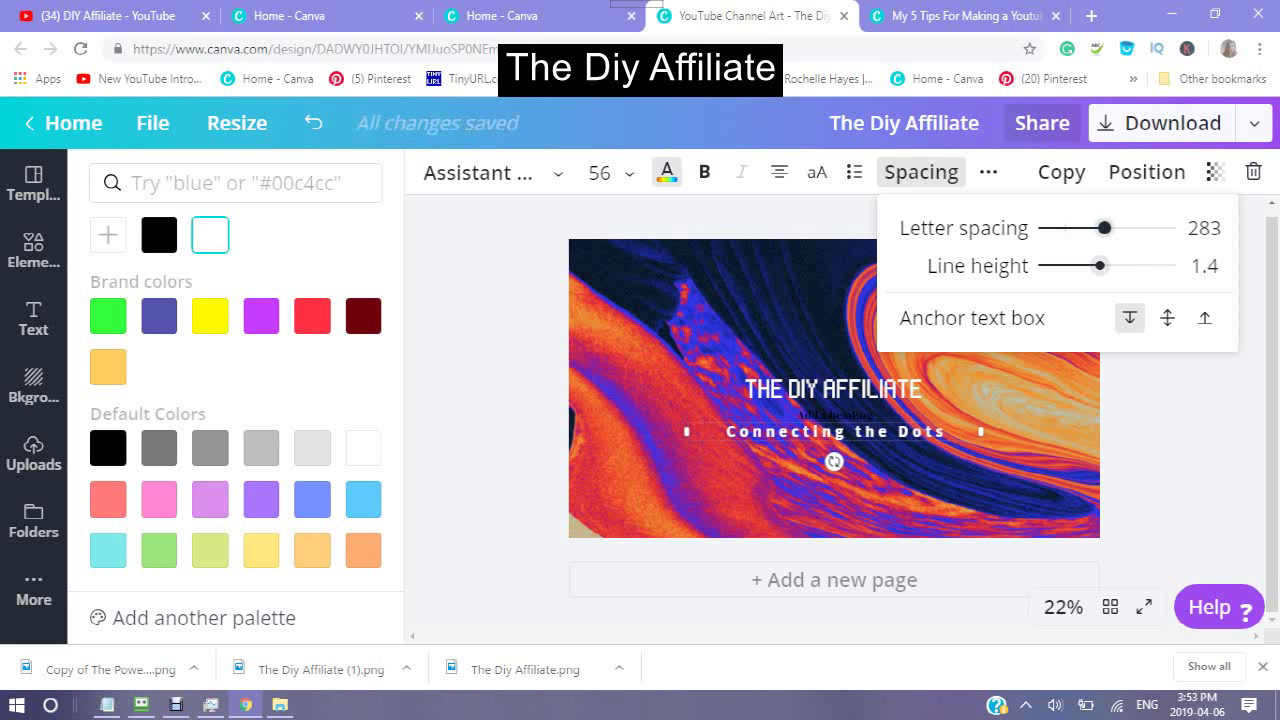
pyautogui.moveTo(1099, 265); pyautogui.dragTo(1136, 265)
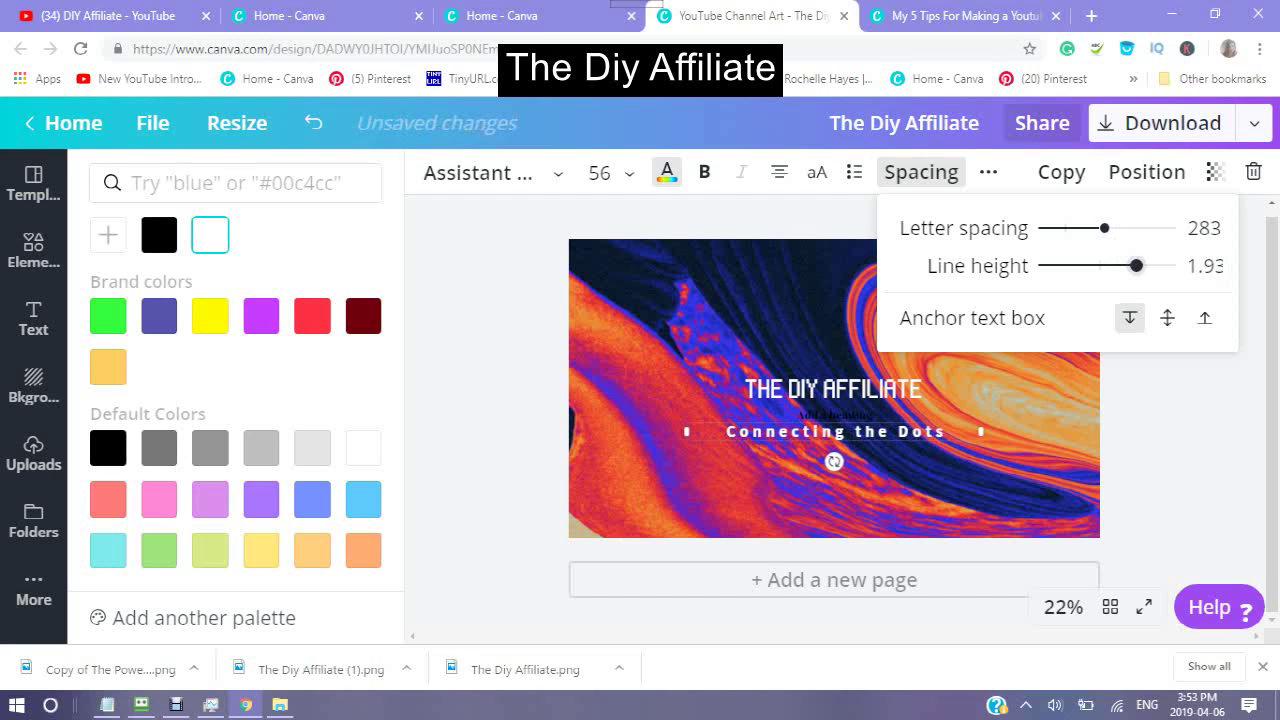
pyautogui.press('Escape')
pyautogui.click(33, 318)
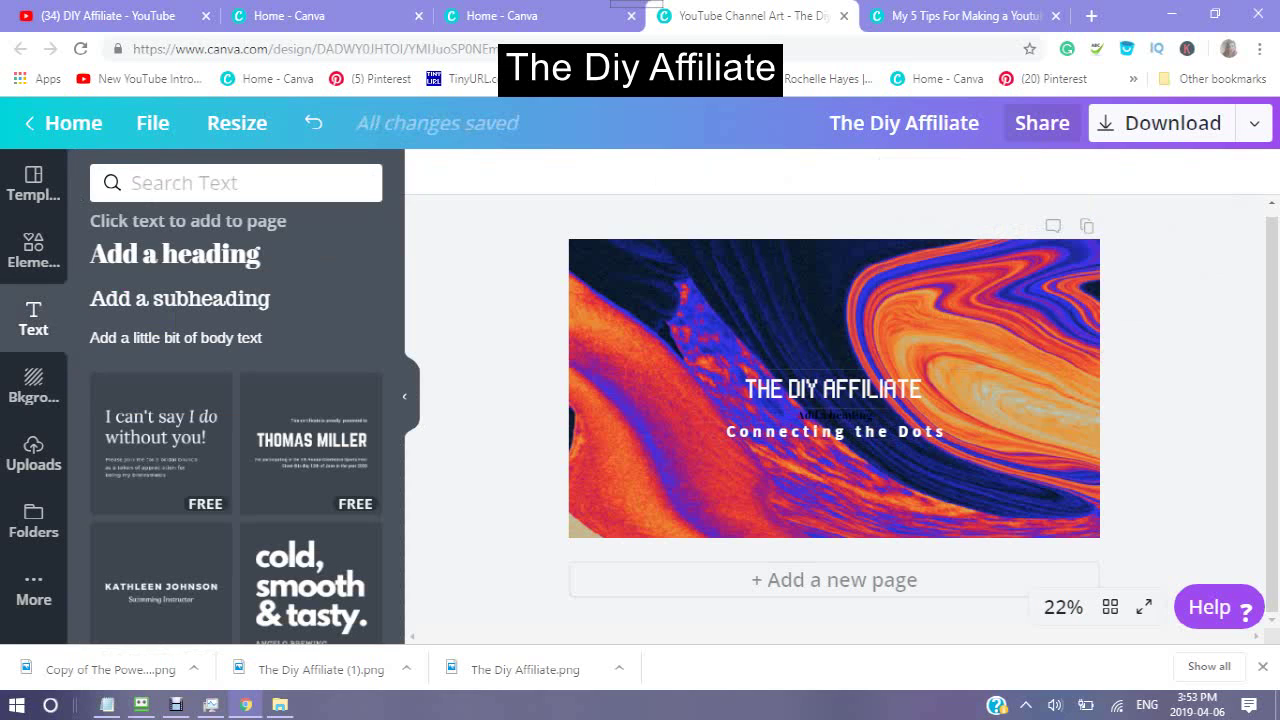
# - Select the title and browse the Elements graphics down to the Earth Hour collection
pyautogui.click(834, 430)
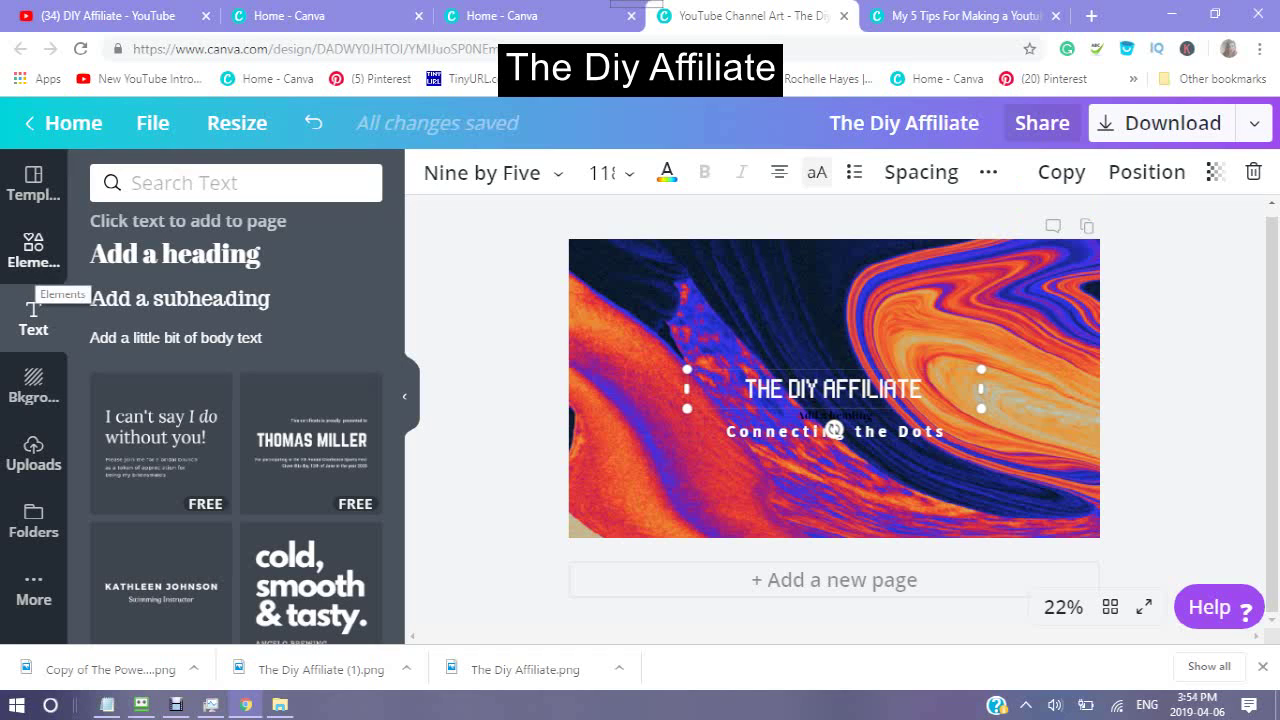
pyautogui.click(35, 255)
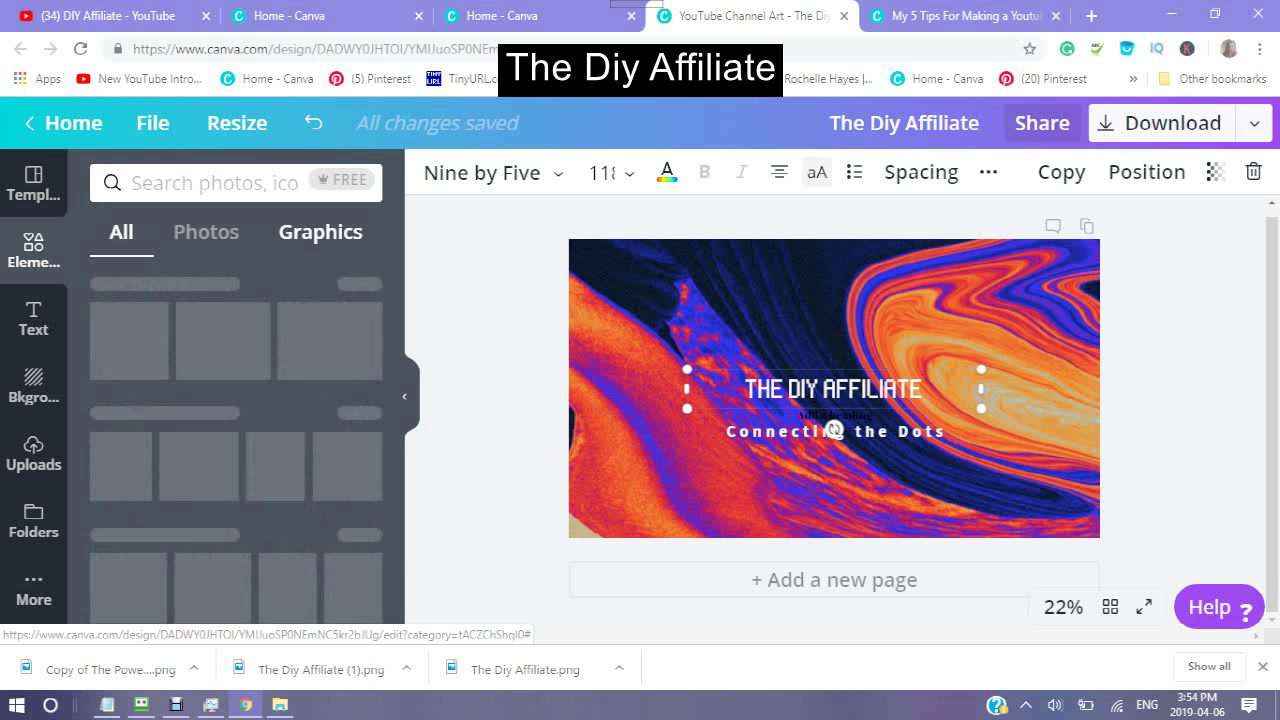
pyautogui.click(320, 231)
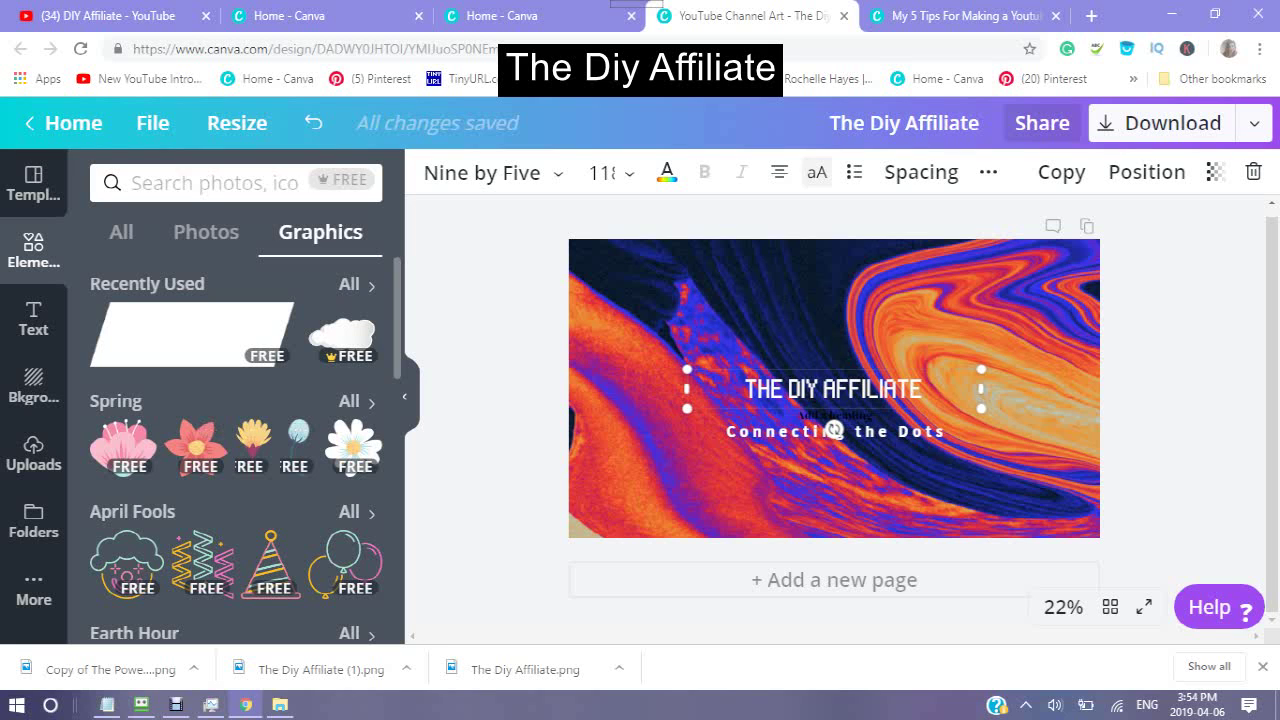
pyautogui.scroll(-1, 236, 450)
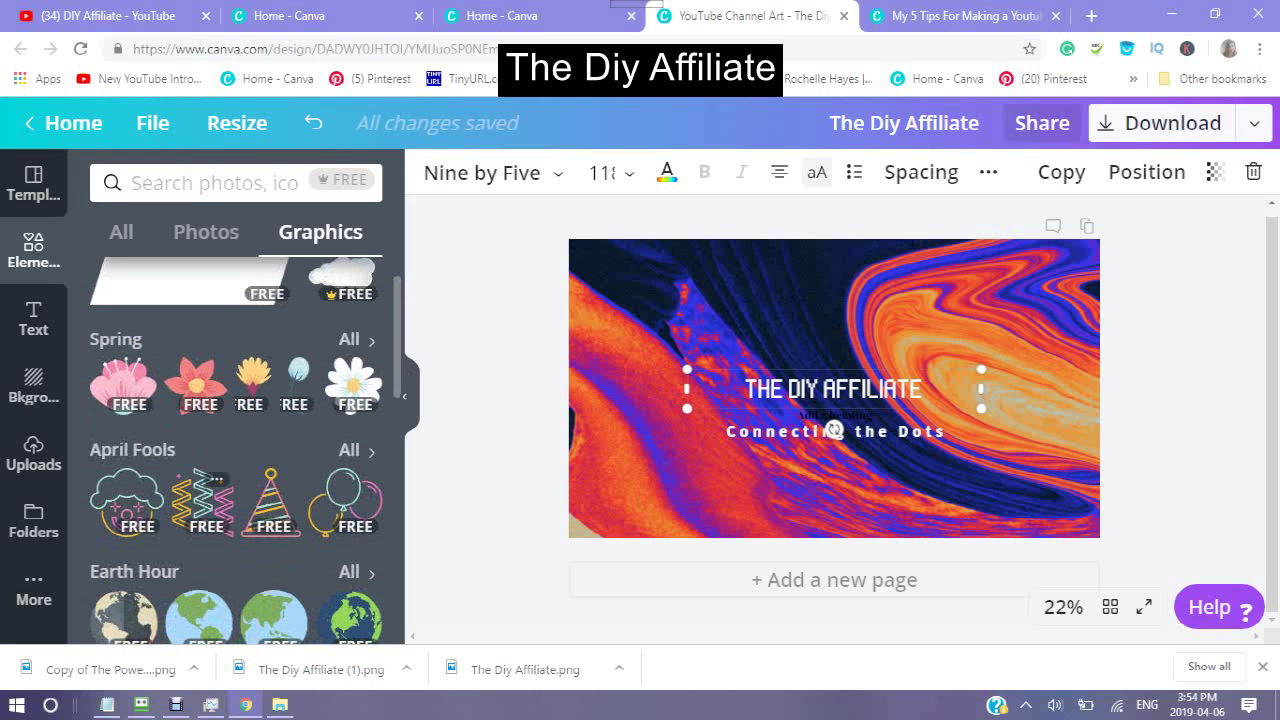
pyautogui.scroll(-2, 245, 450)
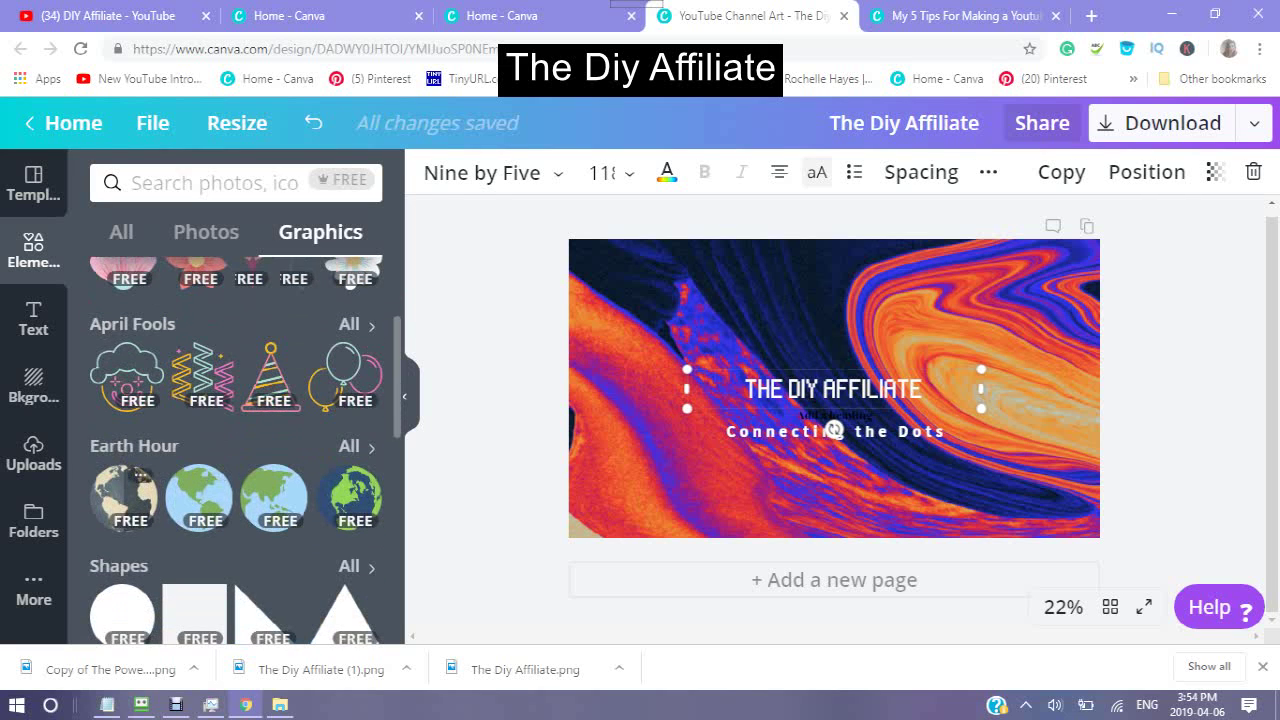
# - Restore the Earth Hour globe, move it left of 'THE DIY AFFILIATE' and shrink it
pyautogui.press('Delete')
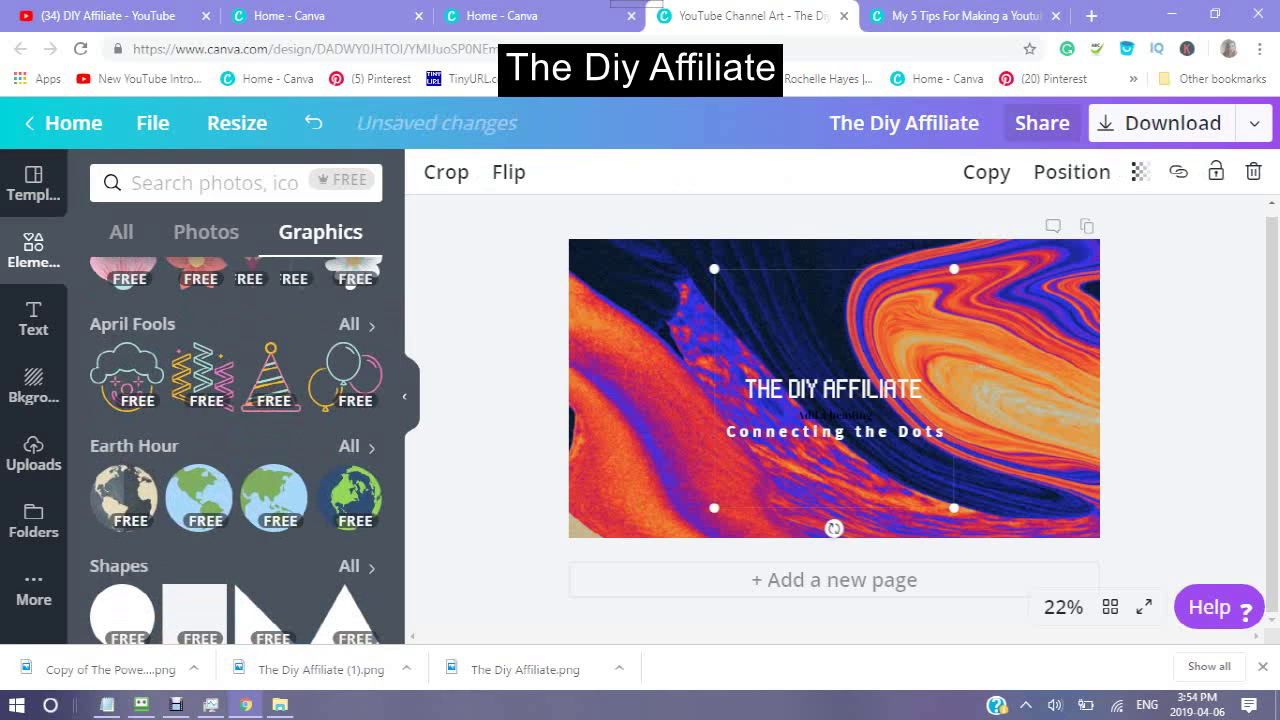
pyautogui.hotkey('ctrl', 'z')
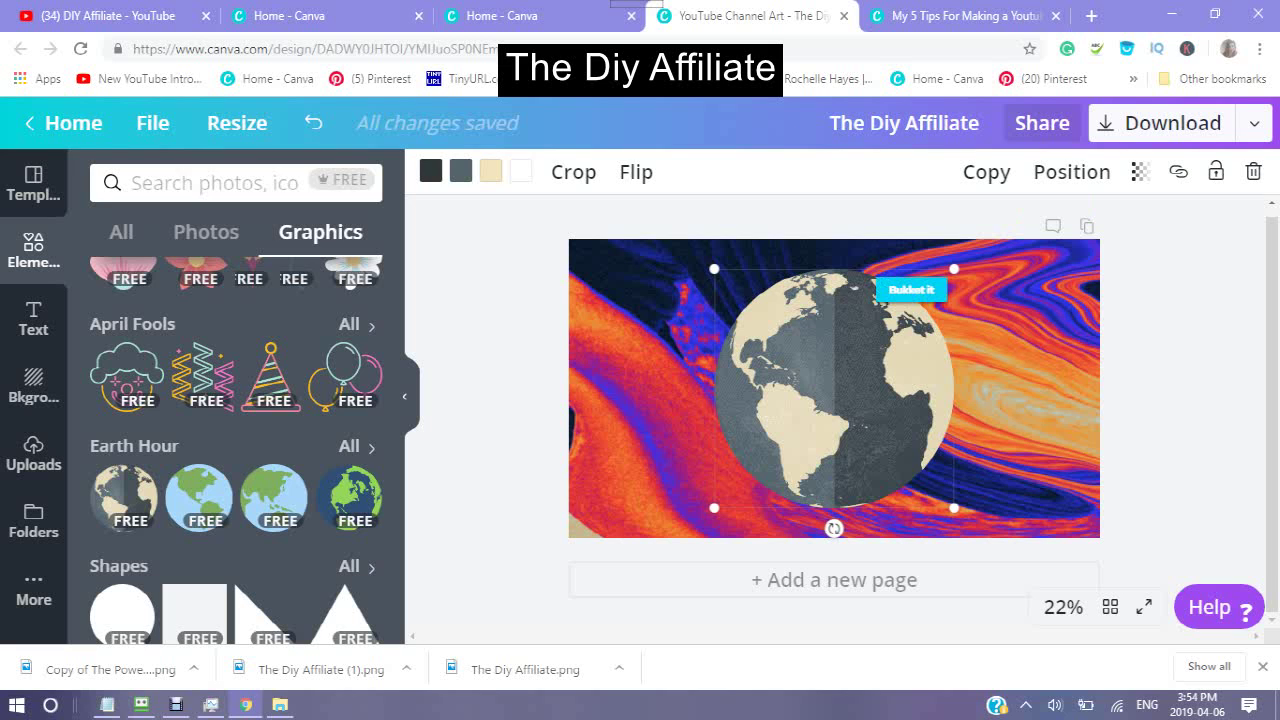
pyautogui.moveTo(834, 388); pyautogui.dragTo(688, 394)
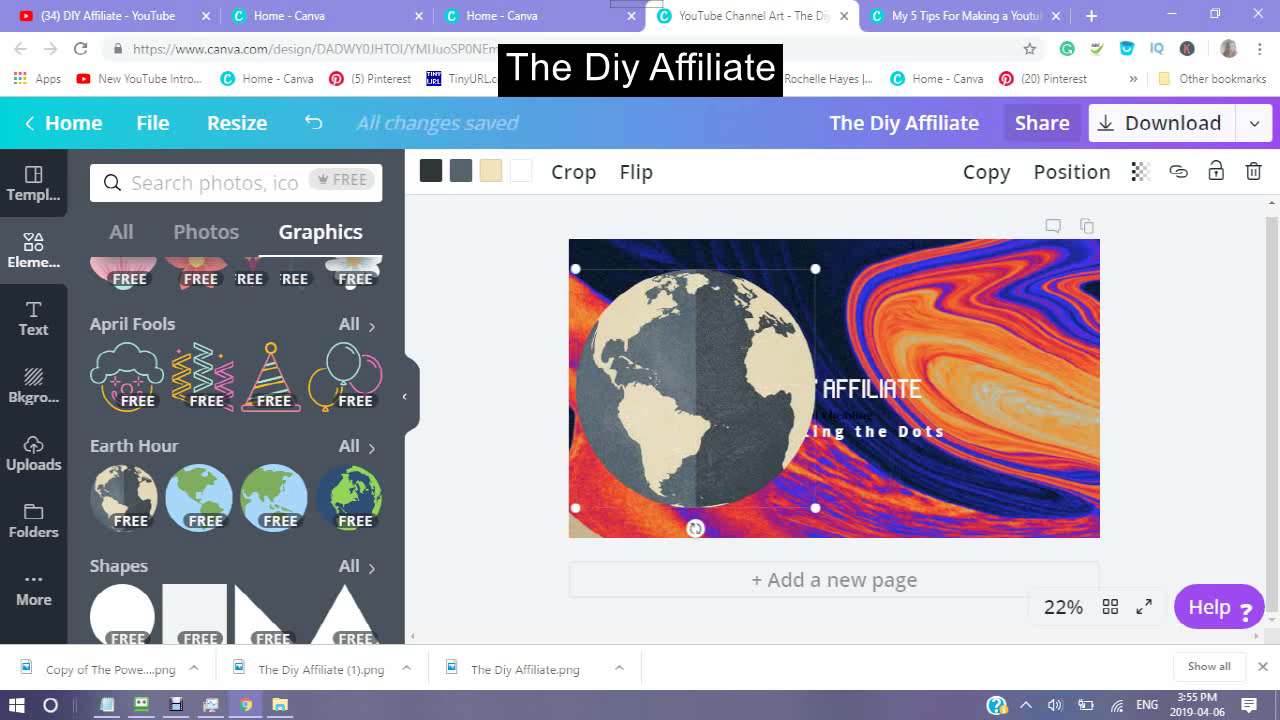
pyautogui.moveTo(815, 268); pyautogui.dragTo(710, 408)
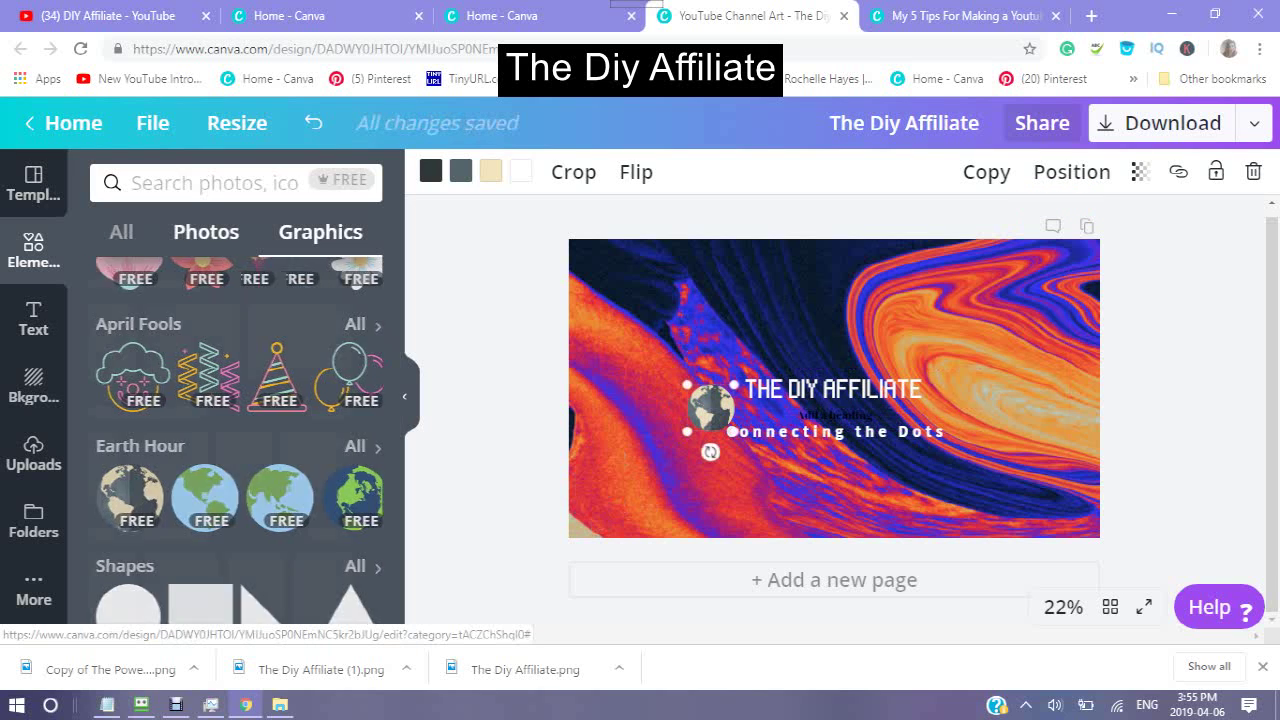
# - Switch the Elements library from Photos back to Graphics showing the Earth Hour globes
pyautogui.click(206, 231)
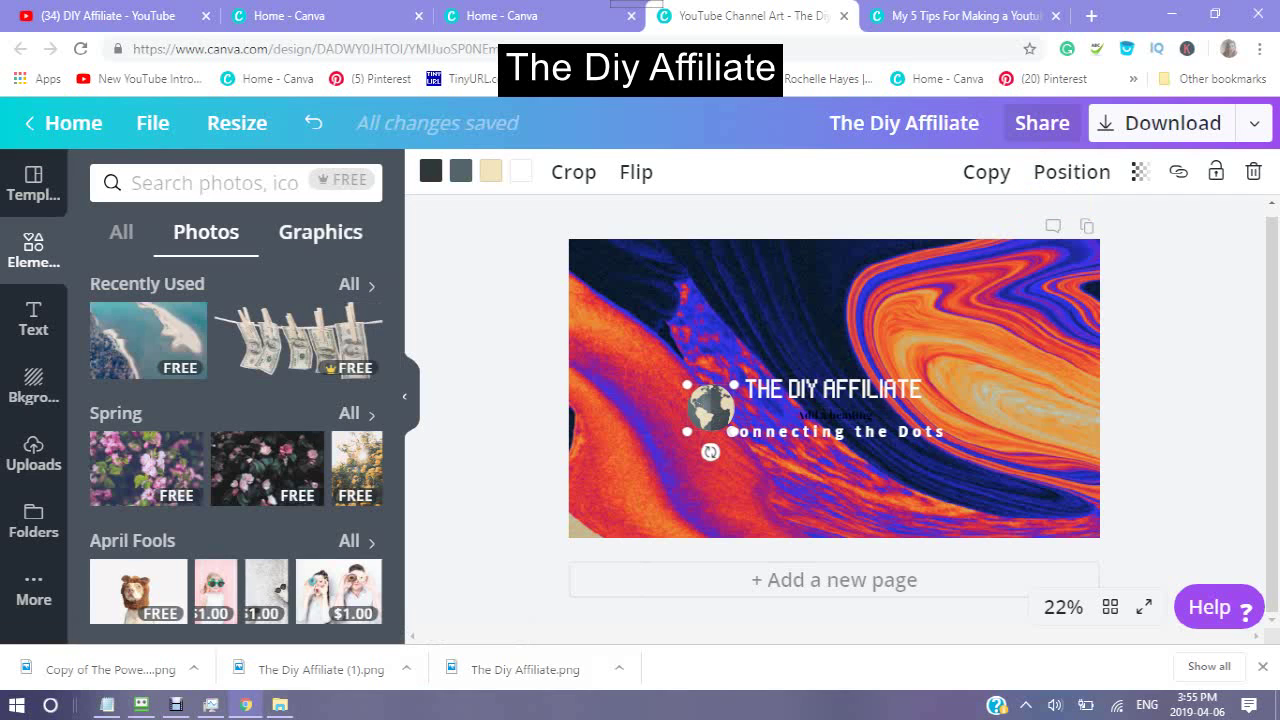
pyautogui.click(320, 231)
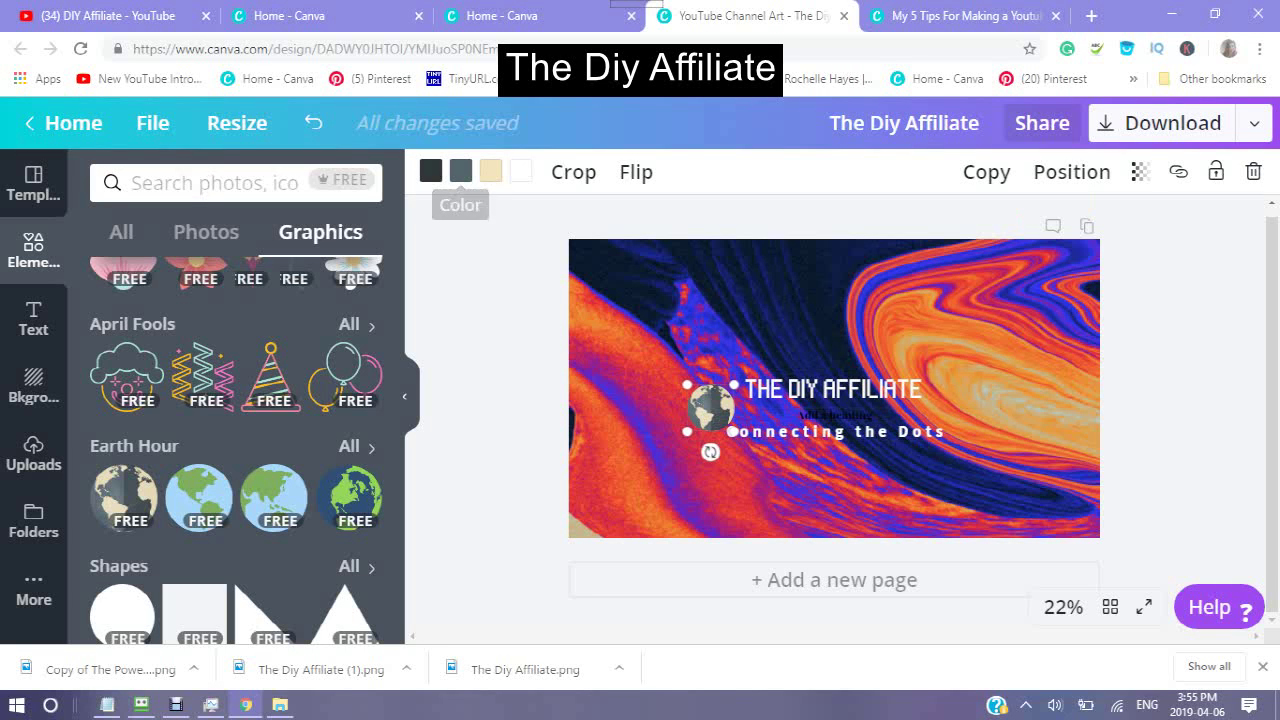
# - Change the globe's second colour from dark slate to light periwinkle blue, then open Download
pyautogui.click(460, 171)
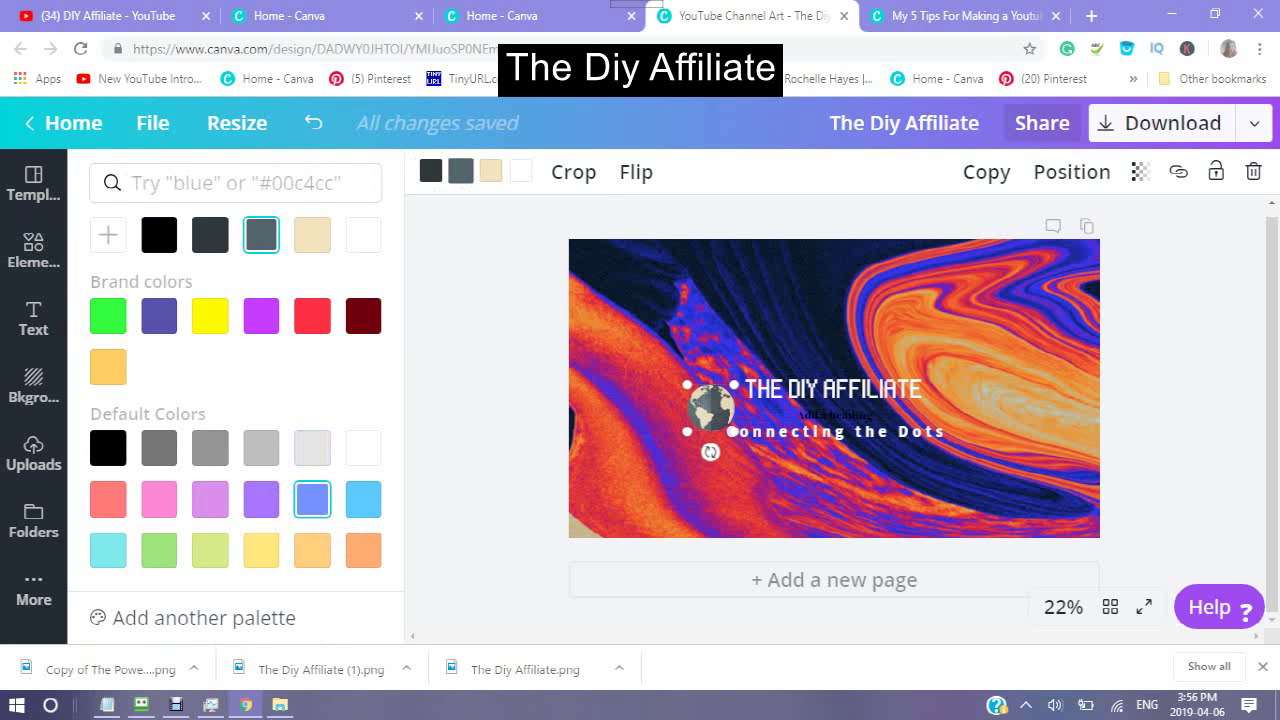
pyautogui.click(312, 498)
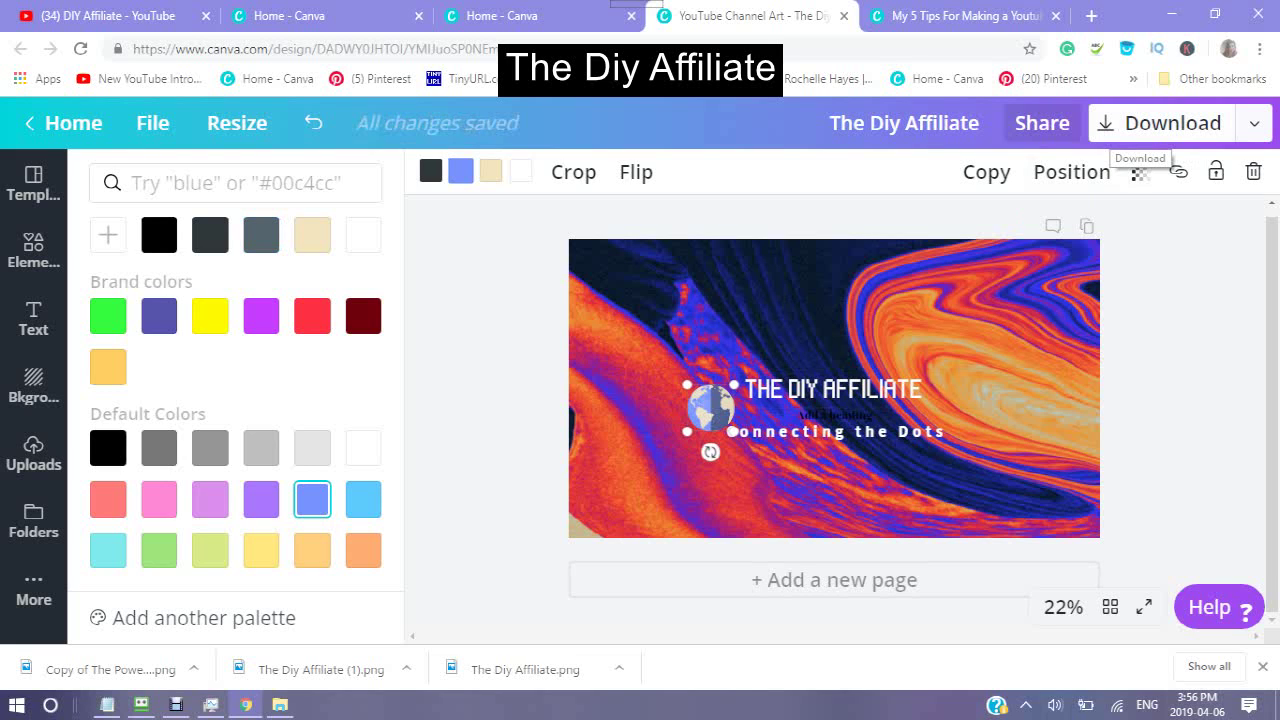
pyautogui.click(1160, 122)
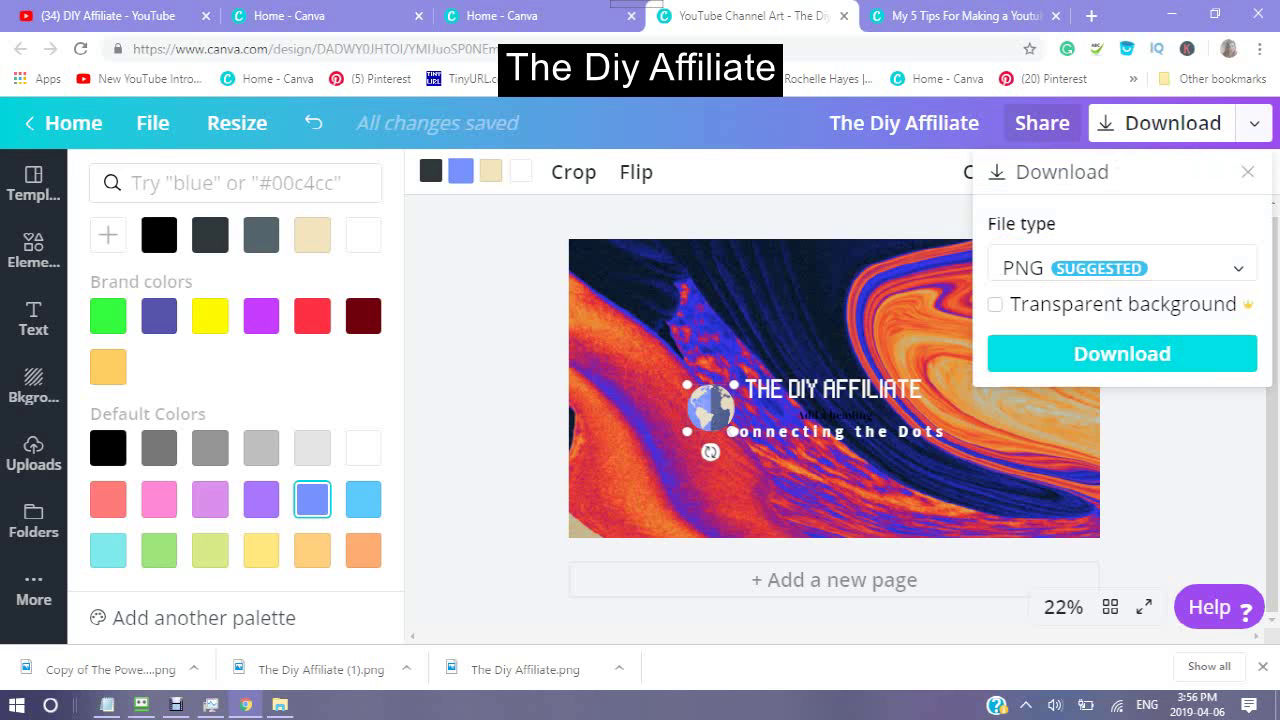
# - Download the banner as a PNG to the Desktop as 'The Diy Affiliate (2).png'
pyautogui.click(1122, 353)
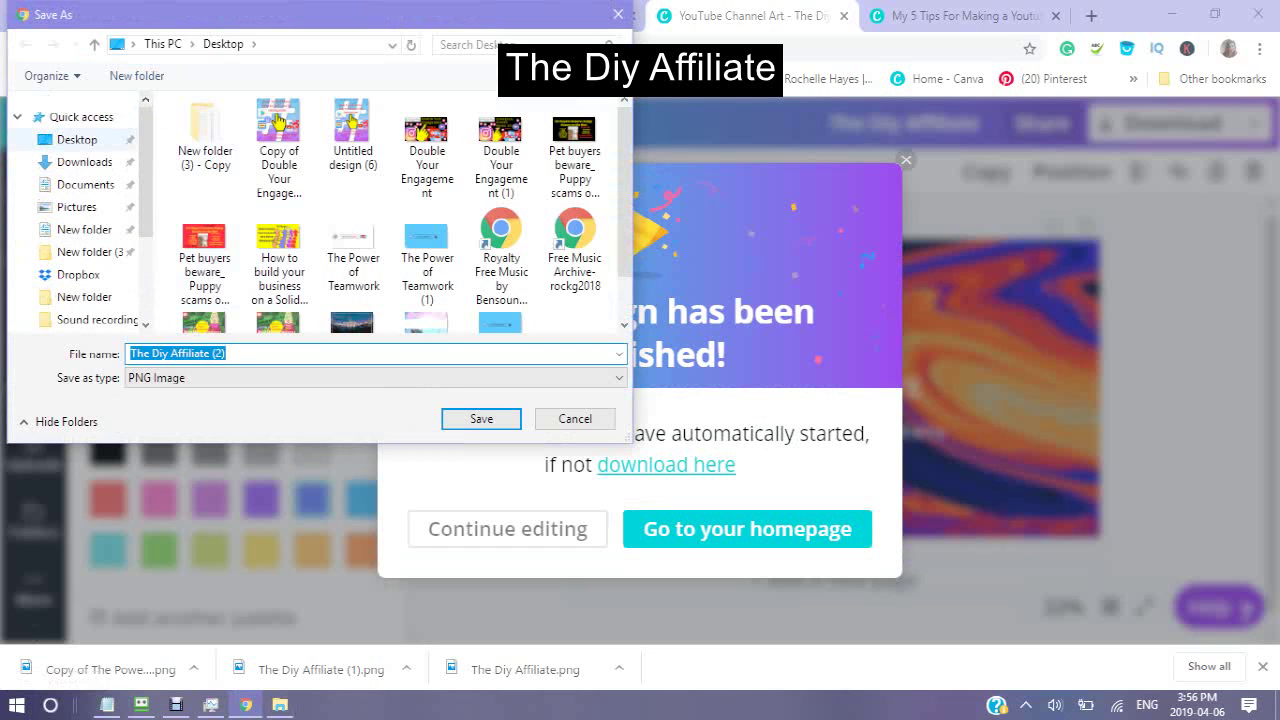
pyautogui.click(77, 139)
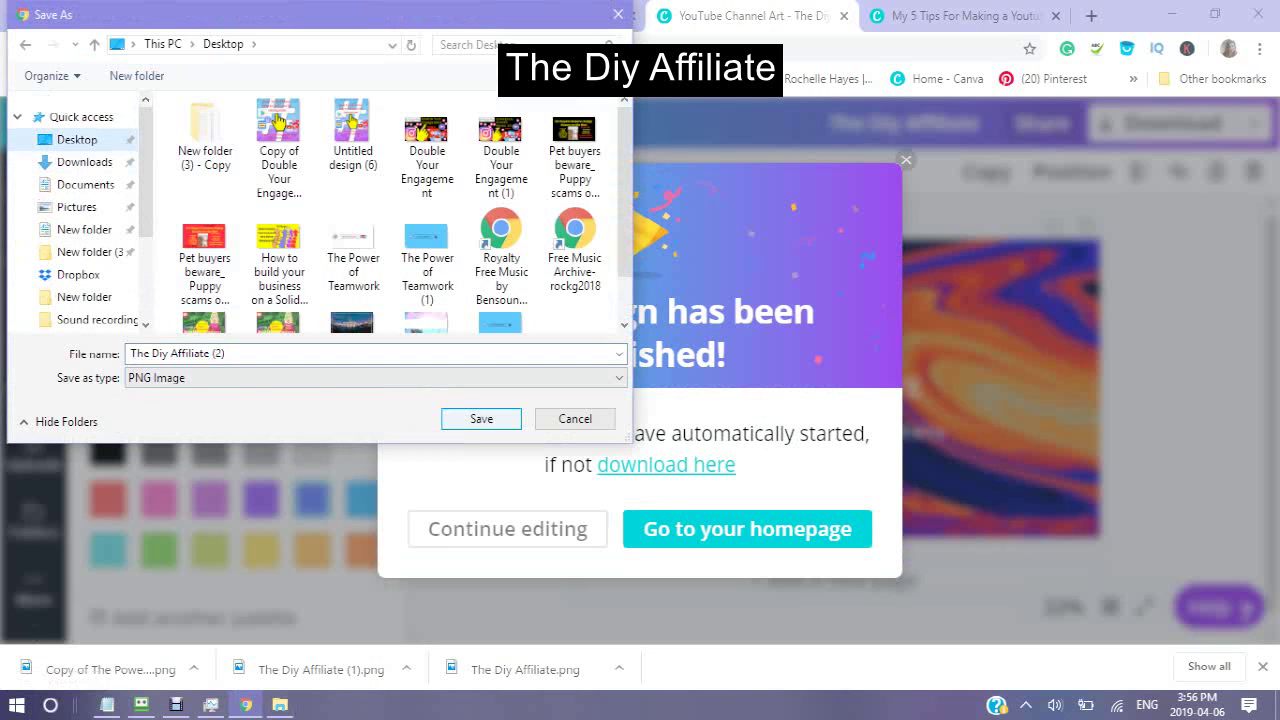
pyautogui.click(481, 418)
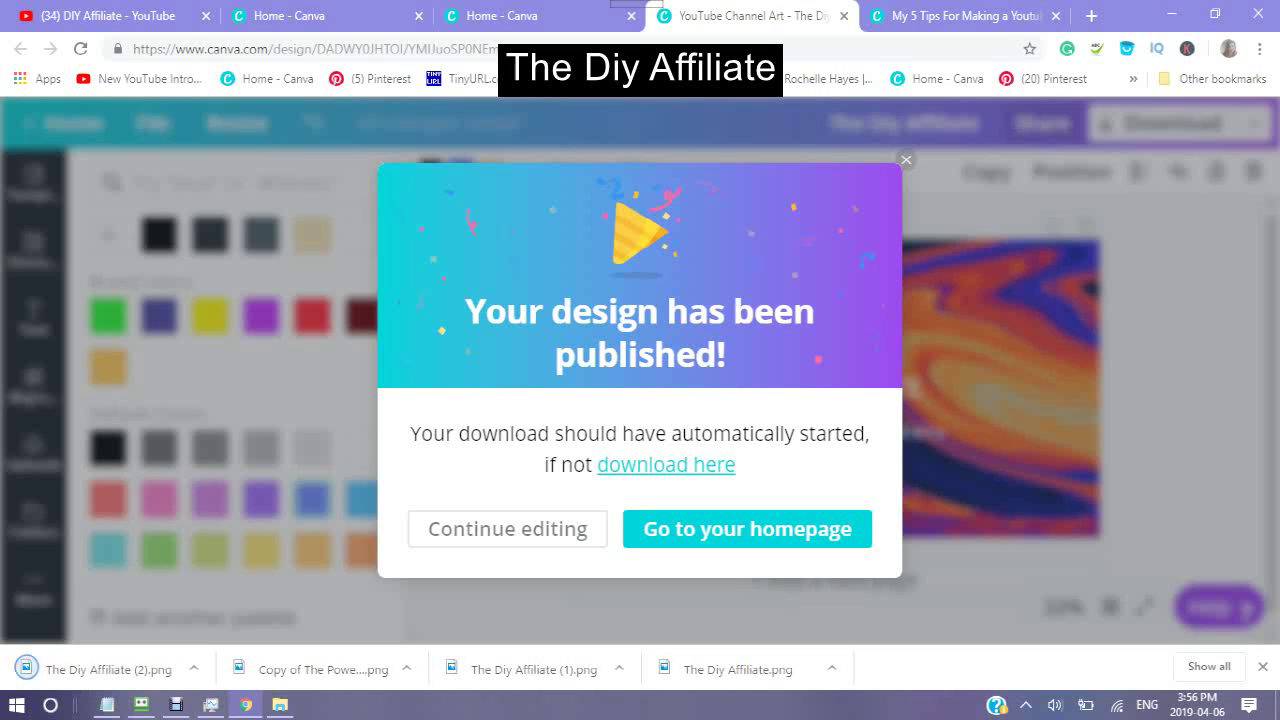
# - Close Canva's published dialog and choose Edit channel art from the YouTube banner's pencil icon
pyautogui.click(906, 159)
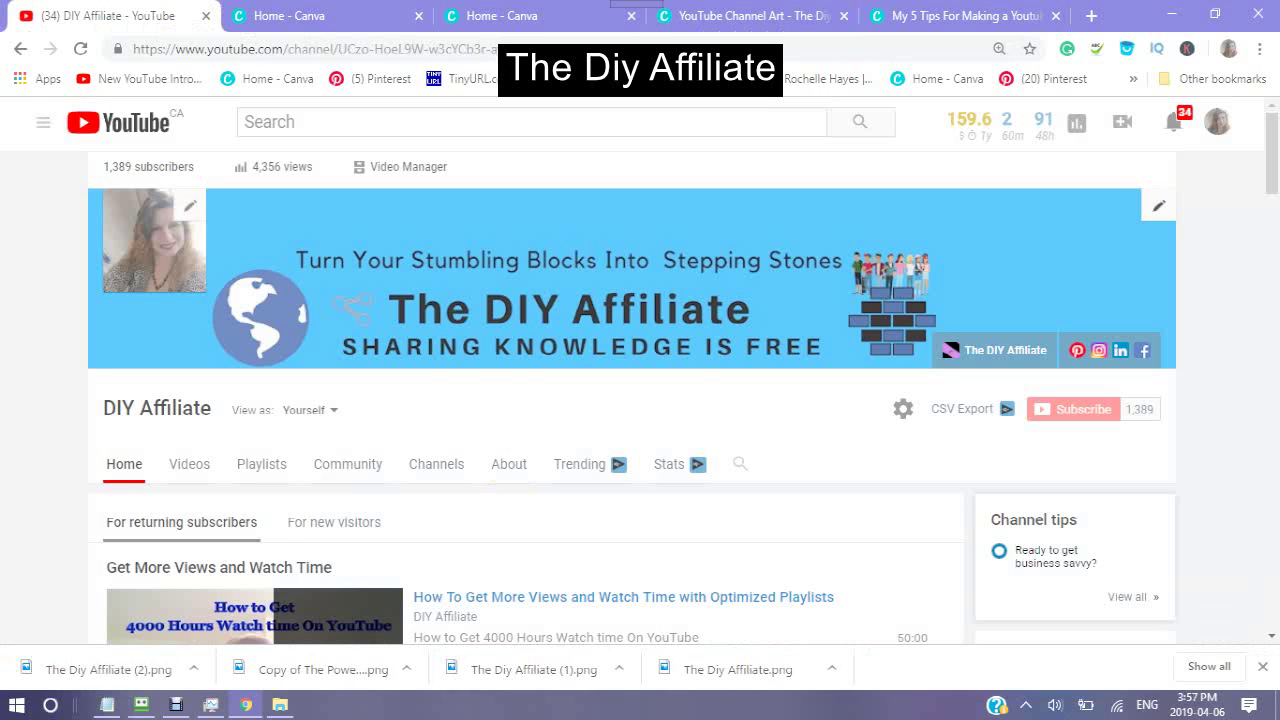
pyautogui.click(1159, 206)
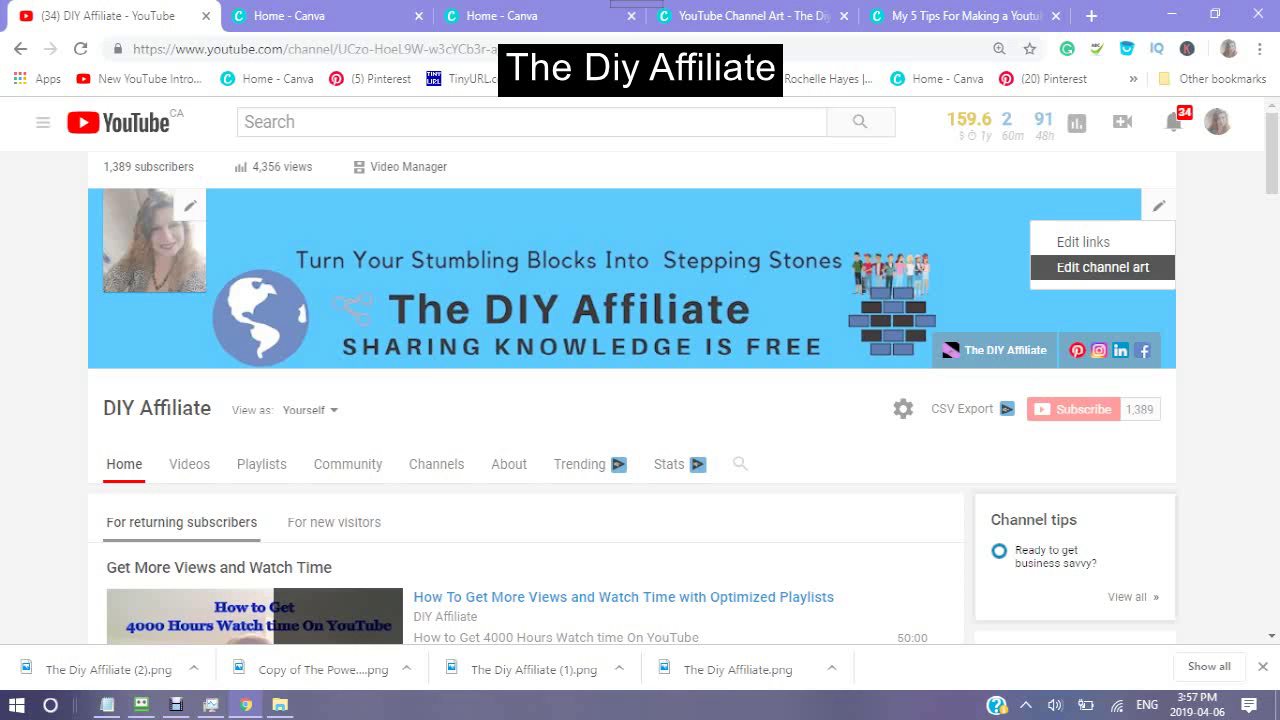
pyautogui.click(1103, 267)
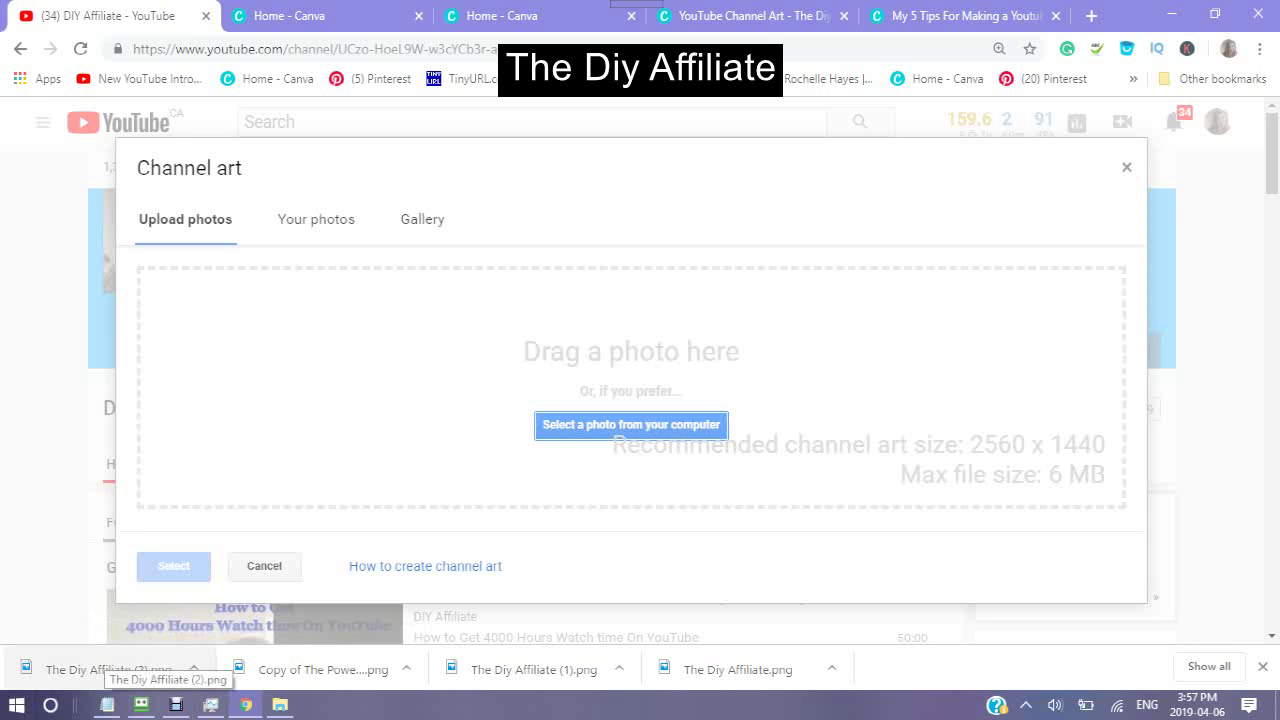
# - Reveal the downloaded banner in File Explorer and drag The Diy Affiliate (2) onto the uploader
pyautogui.rightClick(104, 666)
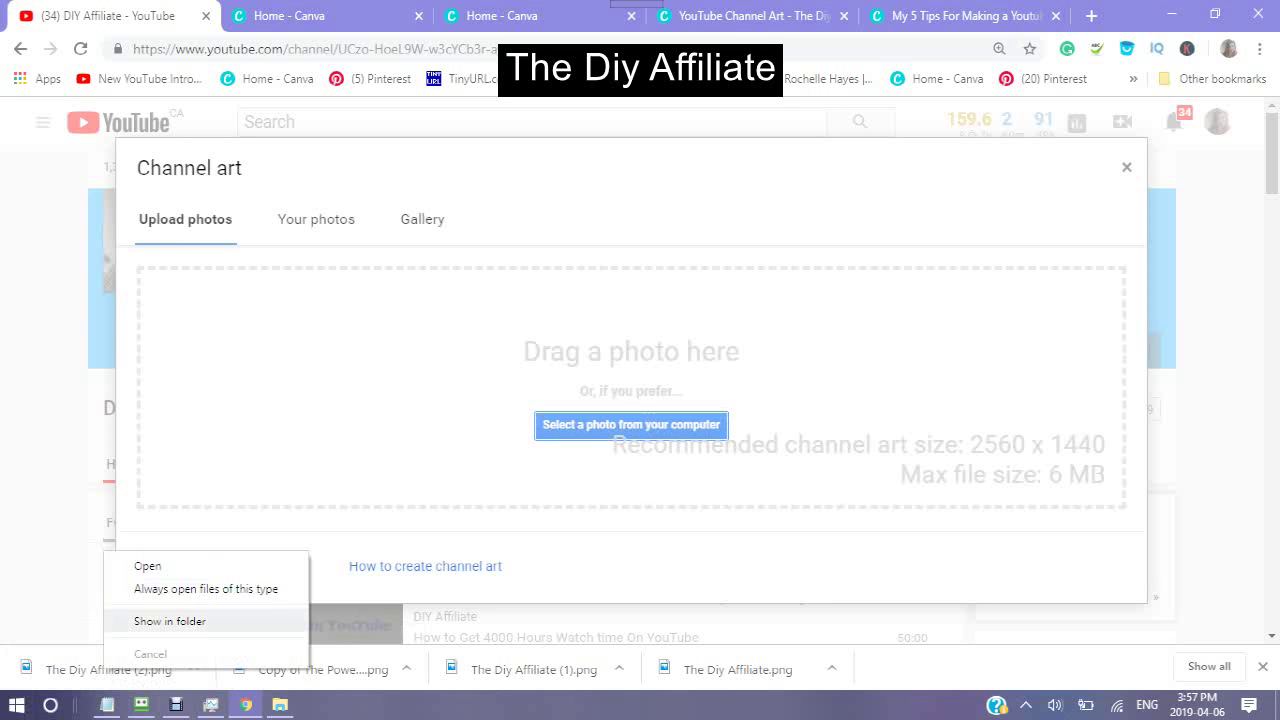
pyautogui.click(170, 621)
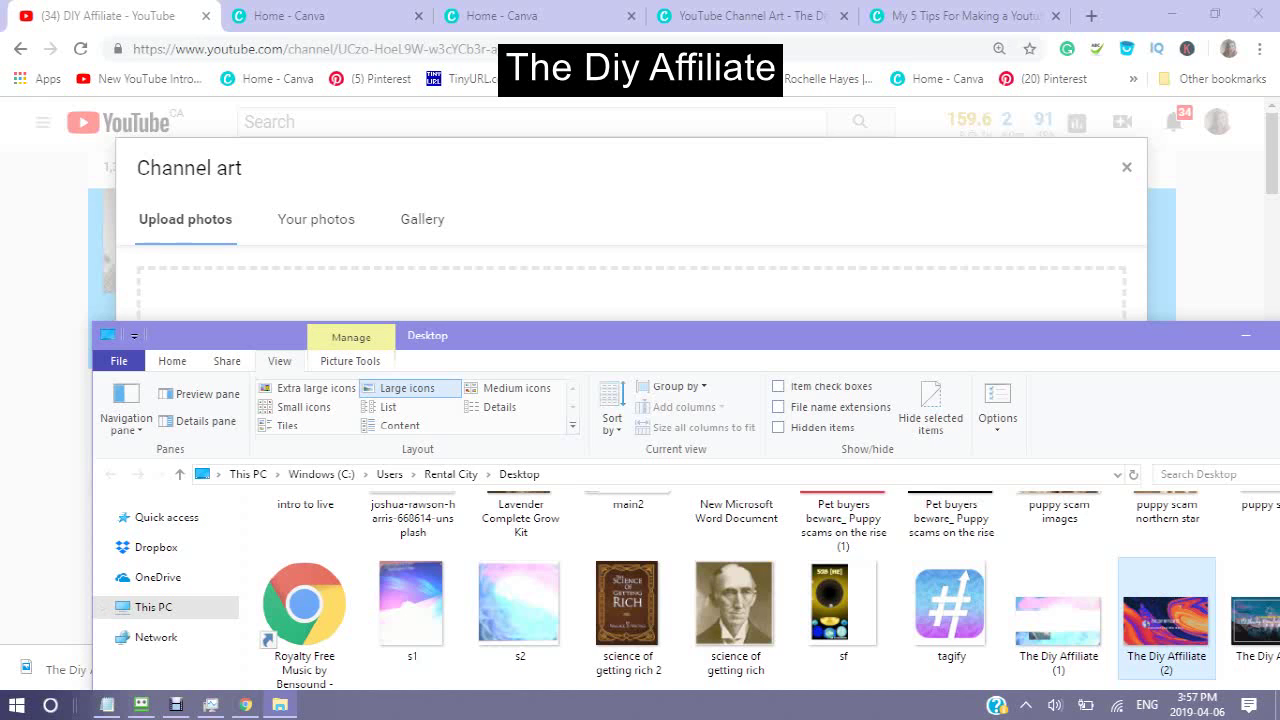
pyautogui.moveTo(1166, 610); pyautogui.dragTo(484, 346)
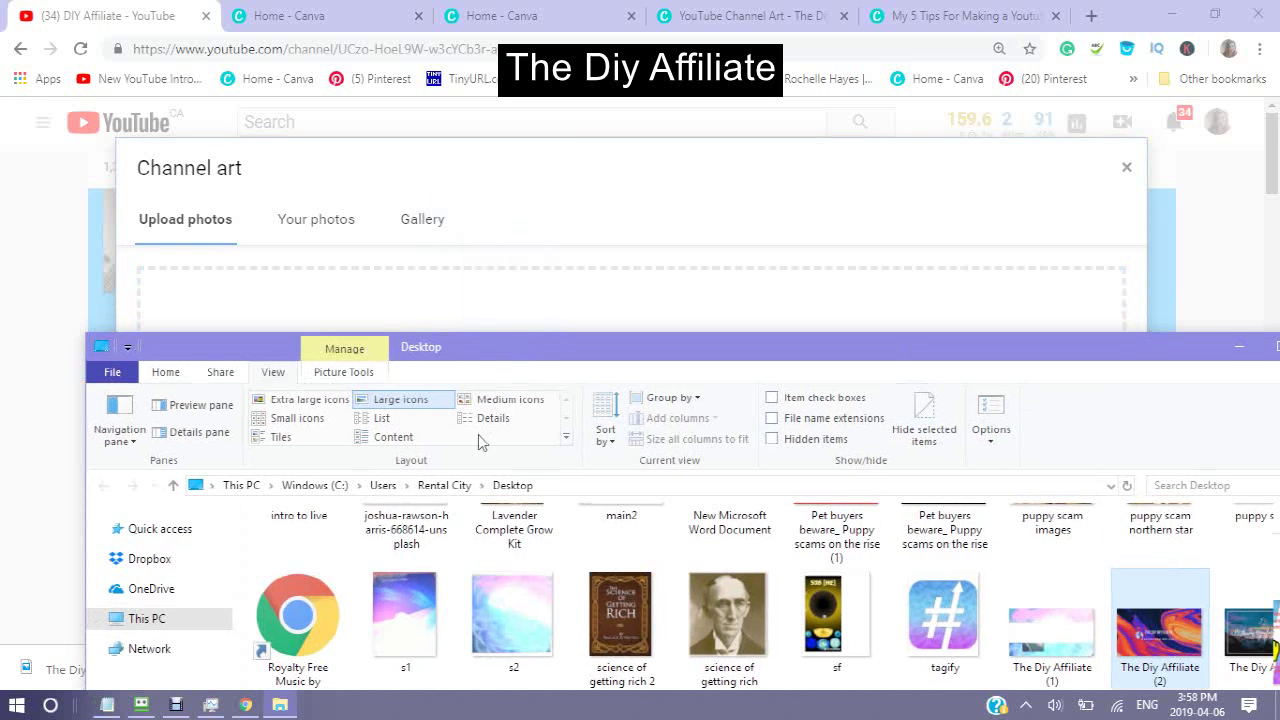
pyautogui.moveTo(598, 346); pyautogui.dragTo(664, 348)
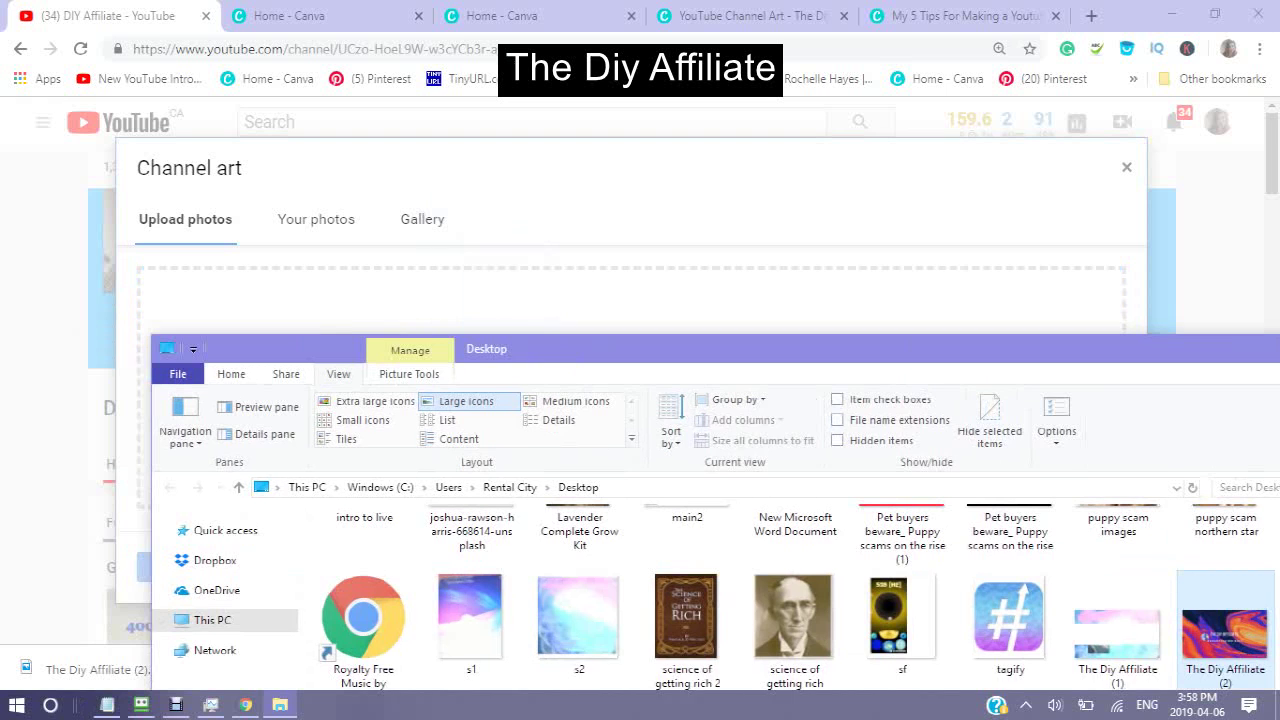
pyautogui.moveTo(562, 358); pyautogui.dragTo(539, 395)
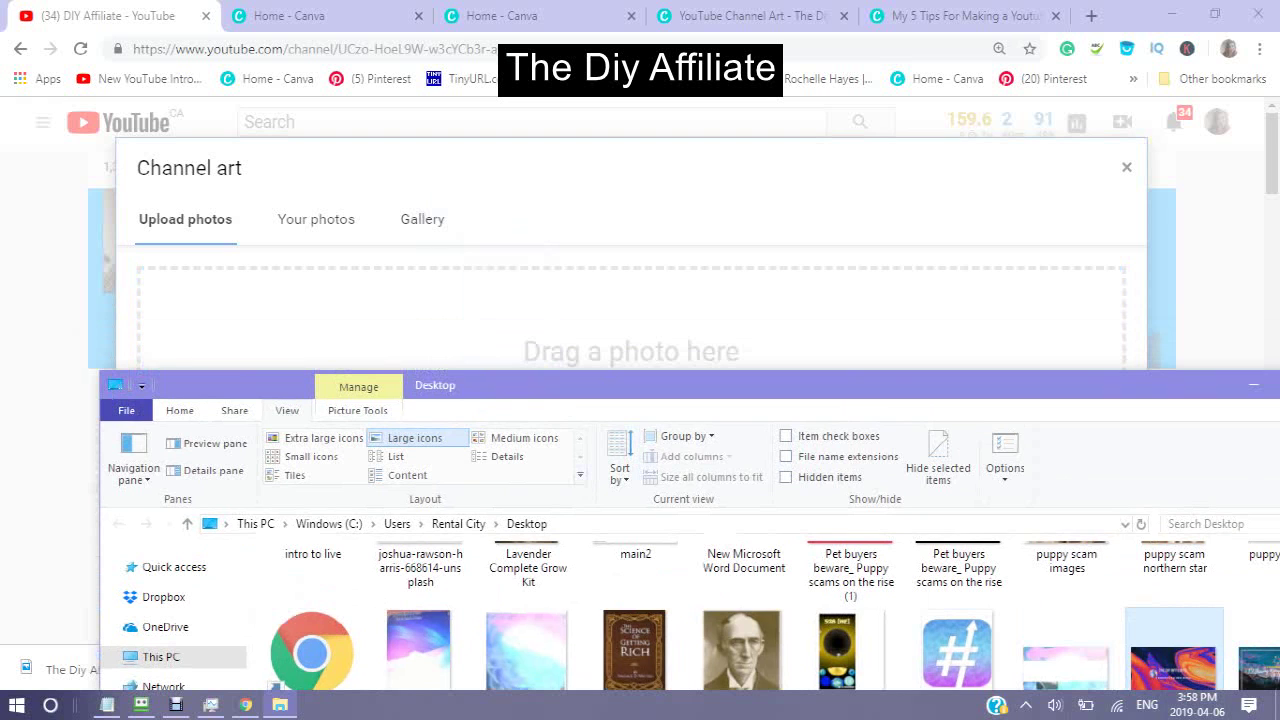
pyautogui.moveTo(1173, 650); pyautogui.dragTo(642, 358)
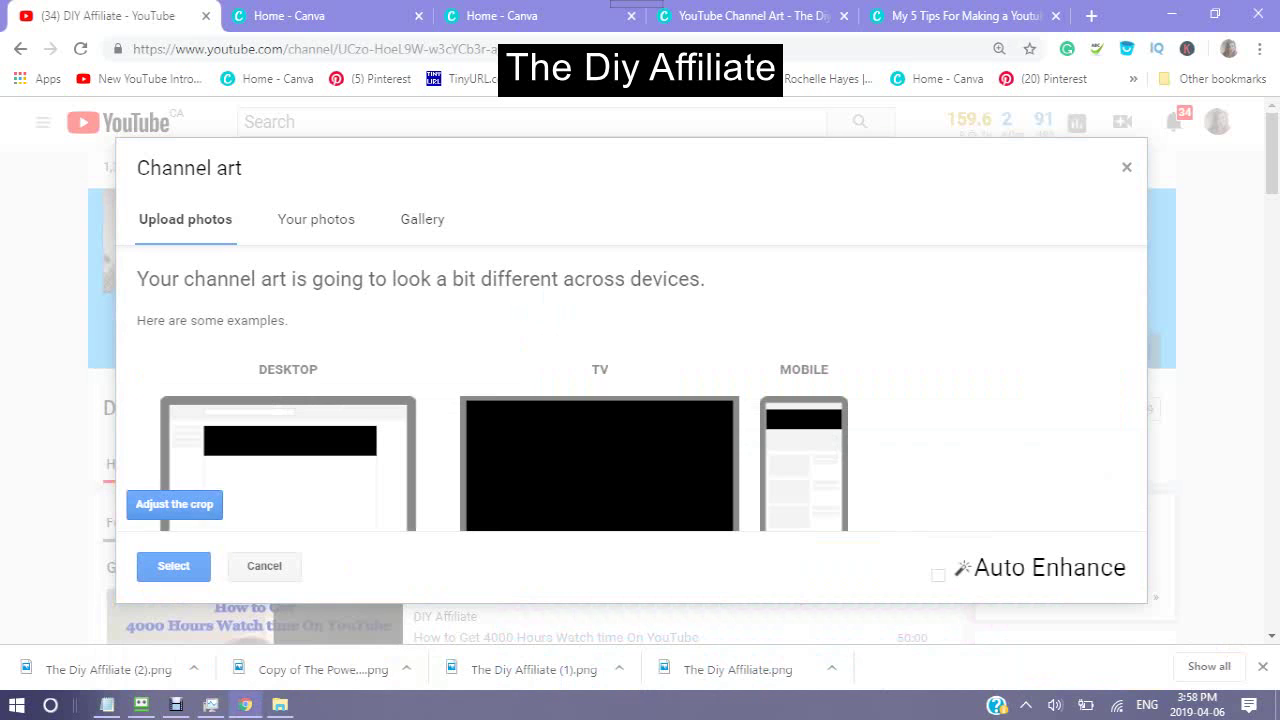
# - Shrink the crop box from its top-right corner, shift it slightly right, and confirm with Select
pyautogui.scroll(-2, 640, 380)
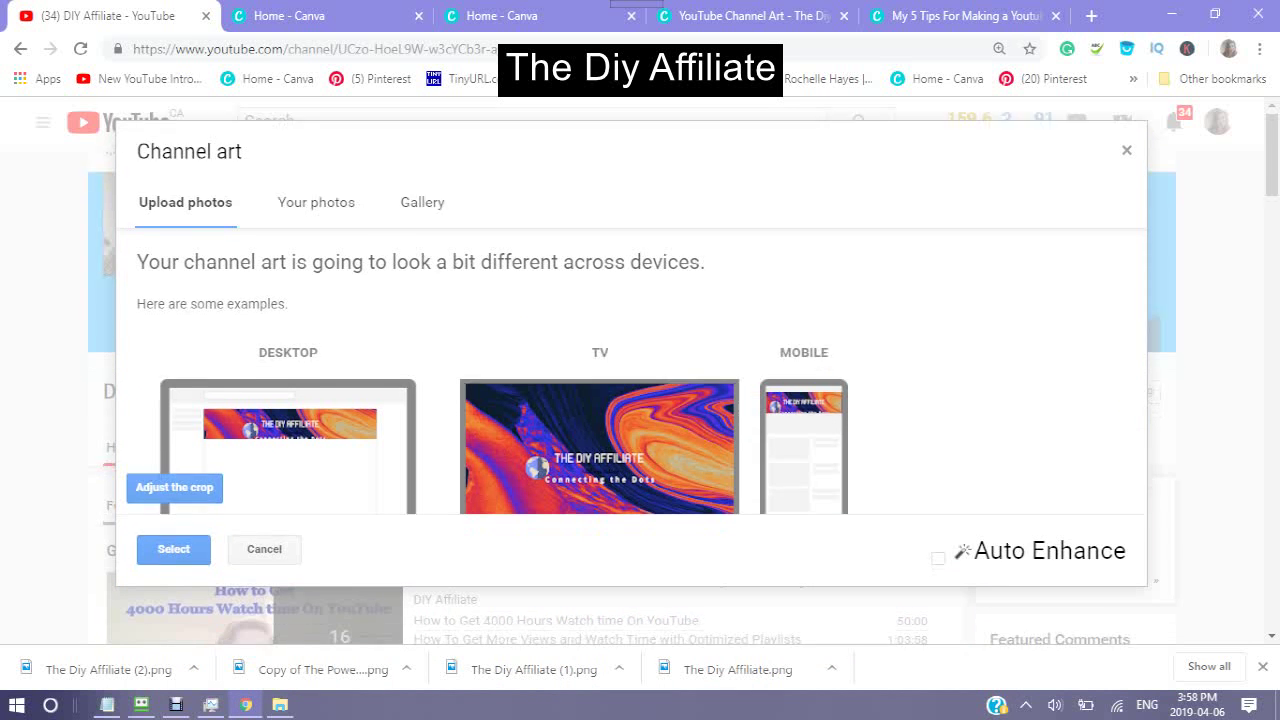
pyautogui.scroll(-1, 640, 380)
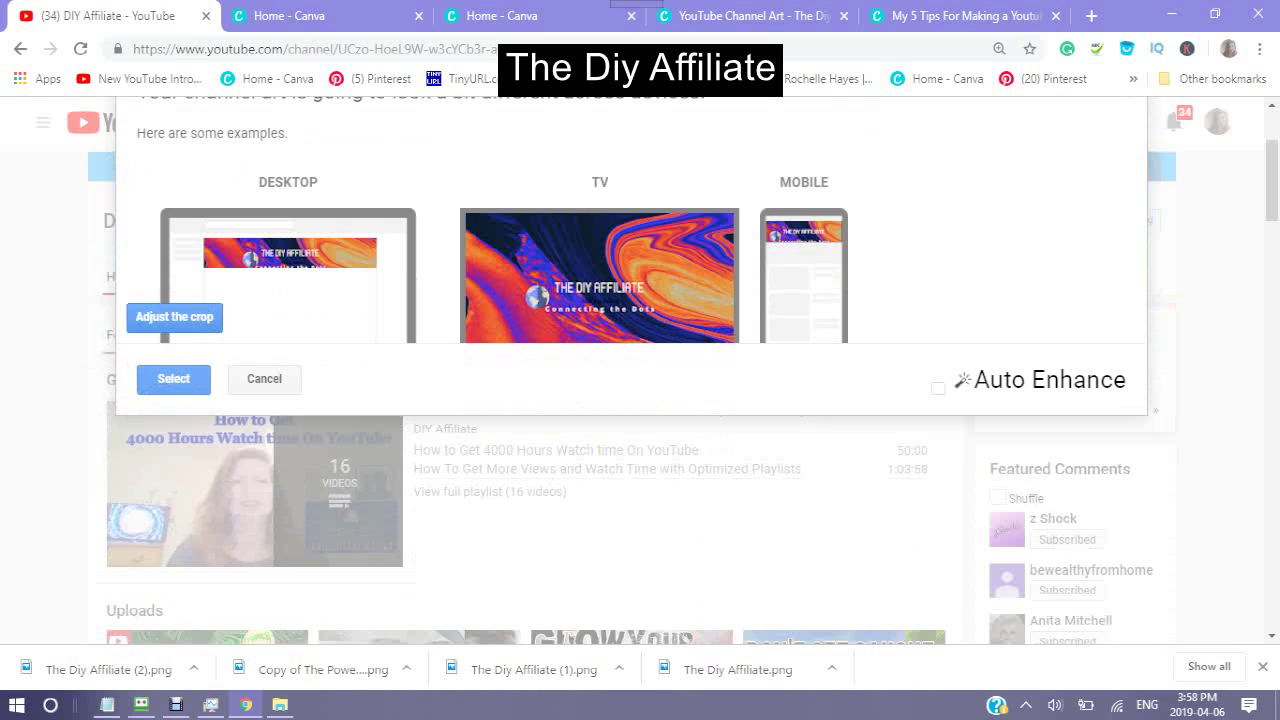
pyautogui.click(174, 316)
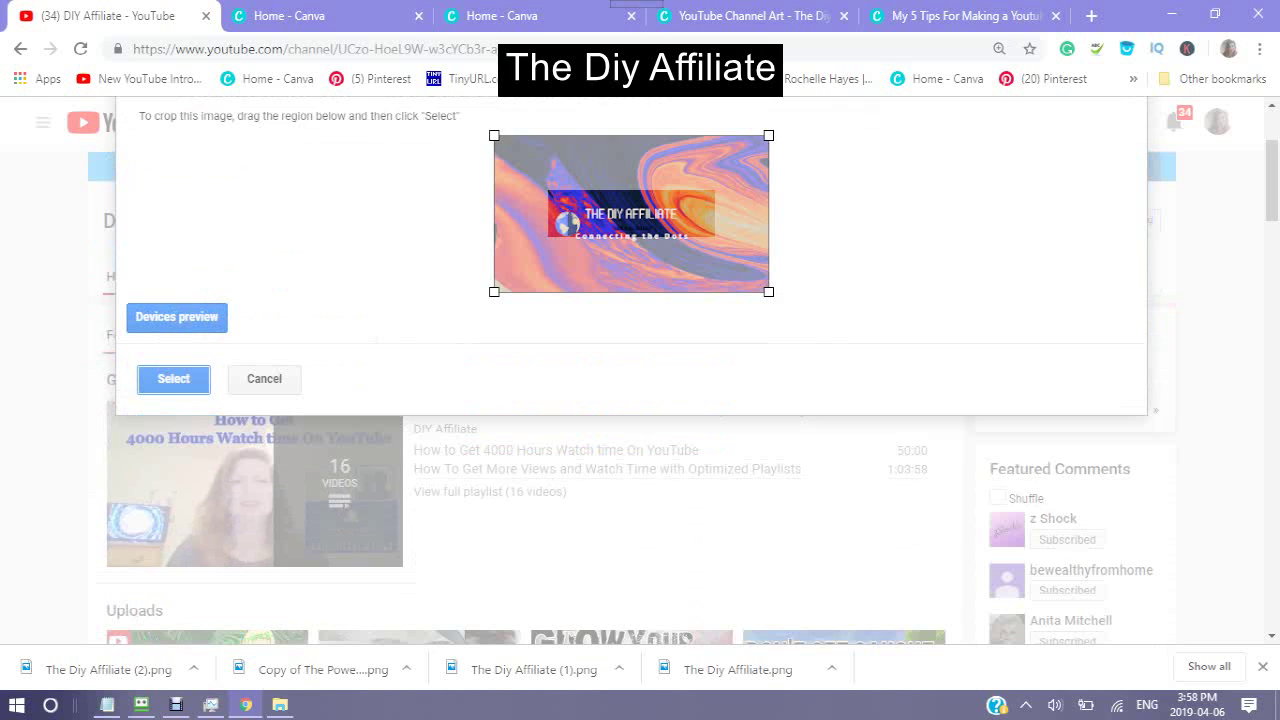
pyautogui.moveTo(768, 135)
pyautogui.mouseDown()
pyautogui.moveTo(739, 153)
pyautogui.moveTo(748, 147)
pyautogui.mouseUp()
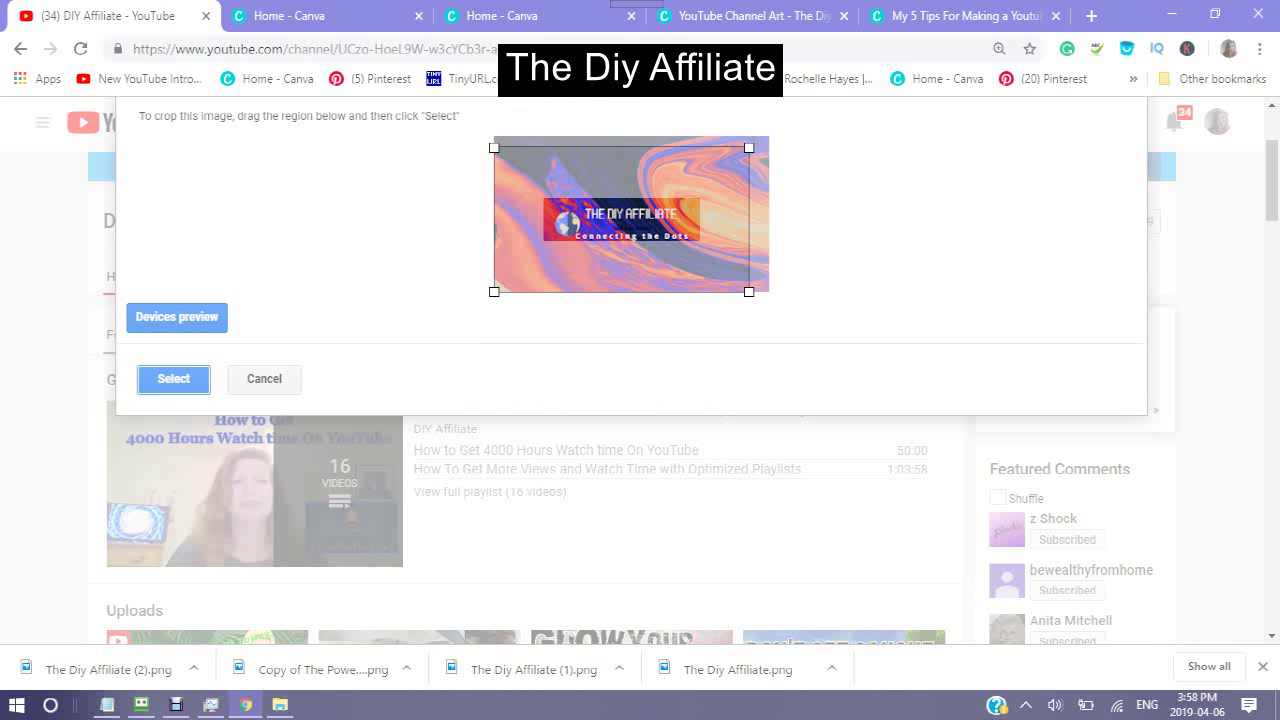
pyautogui.moveTo(621, 219); pyautogui.dragTo(630, 219)
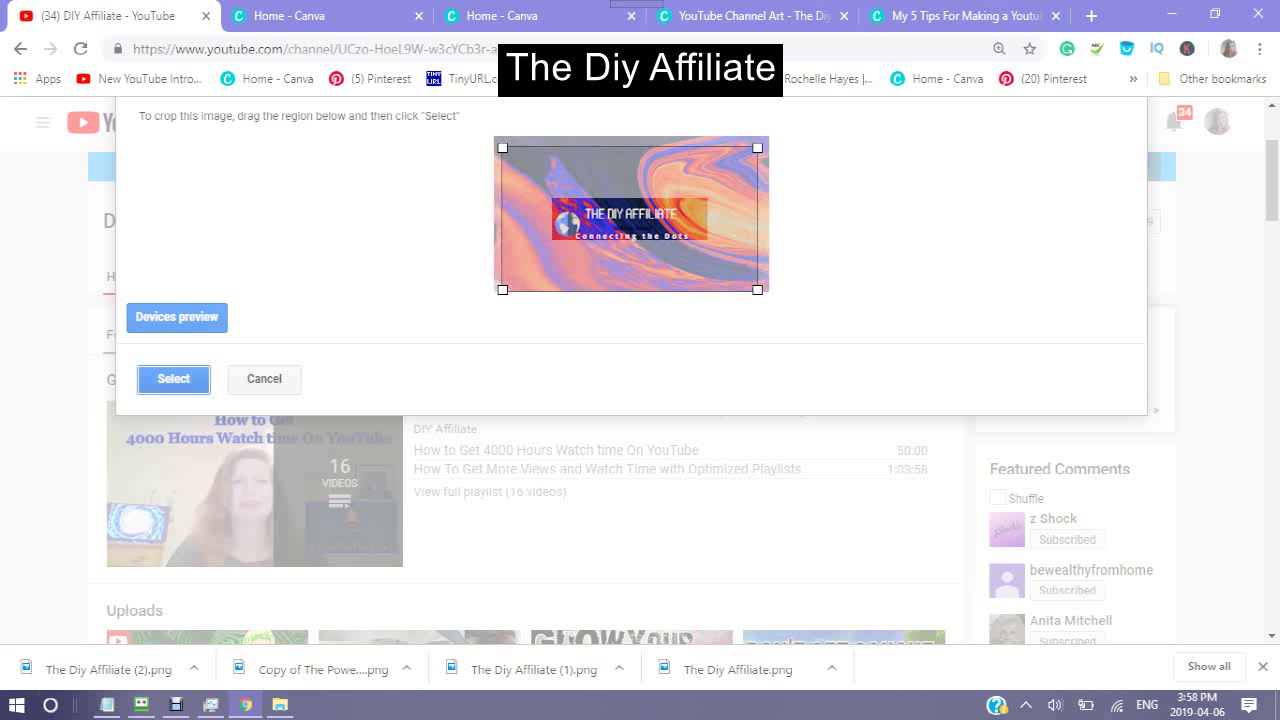
pyautogui.click(173, 378)
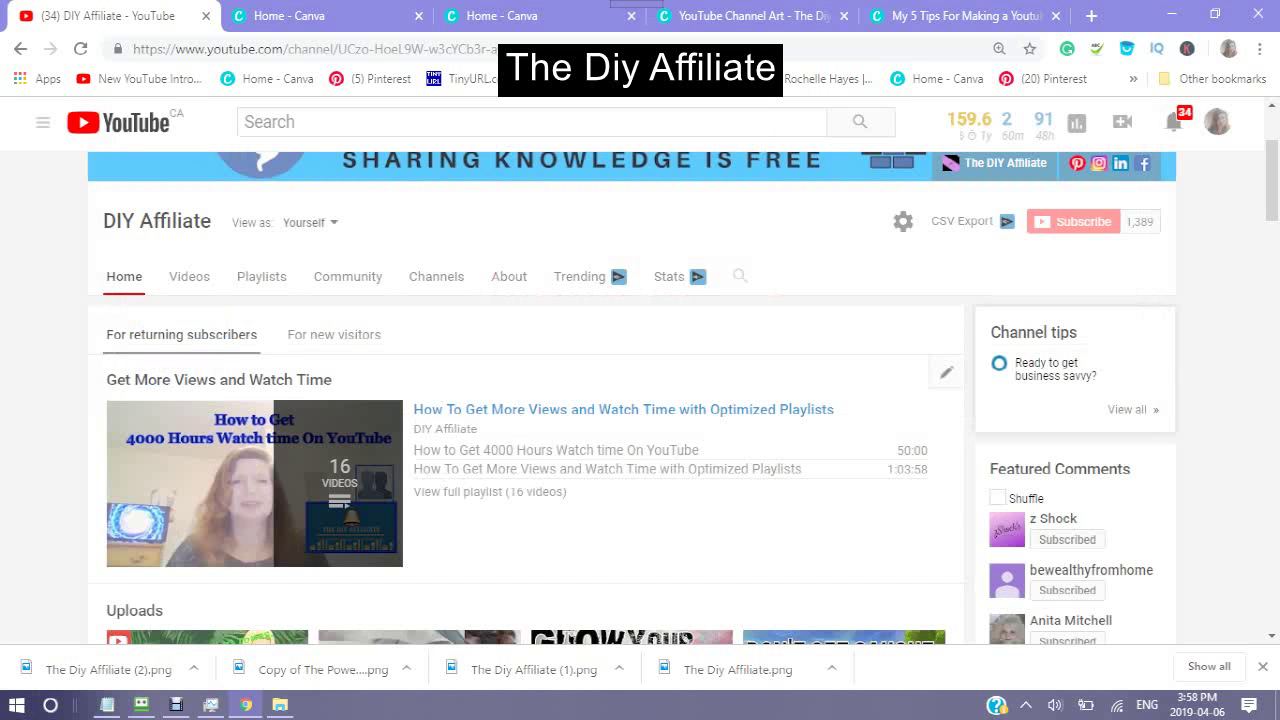
# - Scroll up to view the new swirl banner, then open the browser's page menu with Shift+F10
pyautogui.scroll(2, 640, 400)
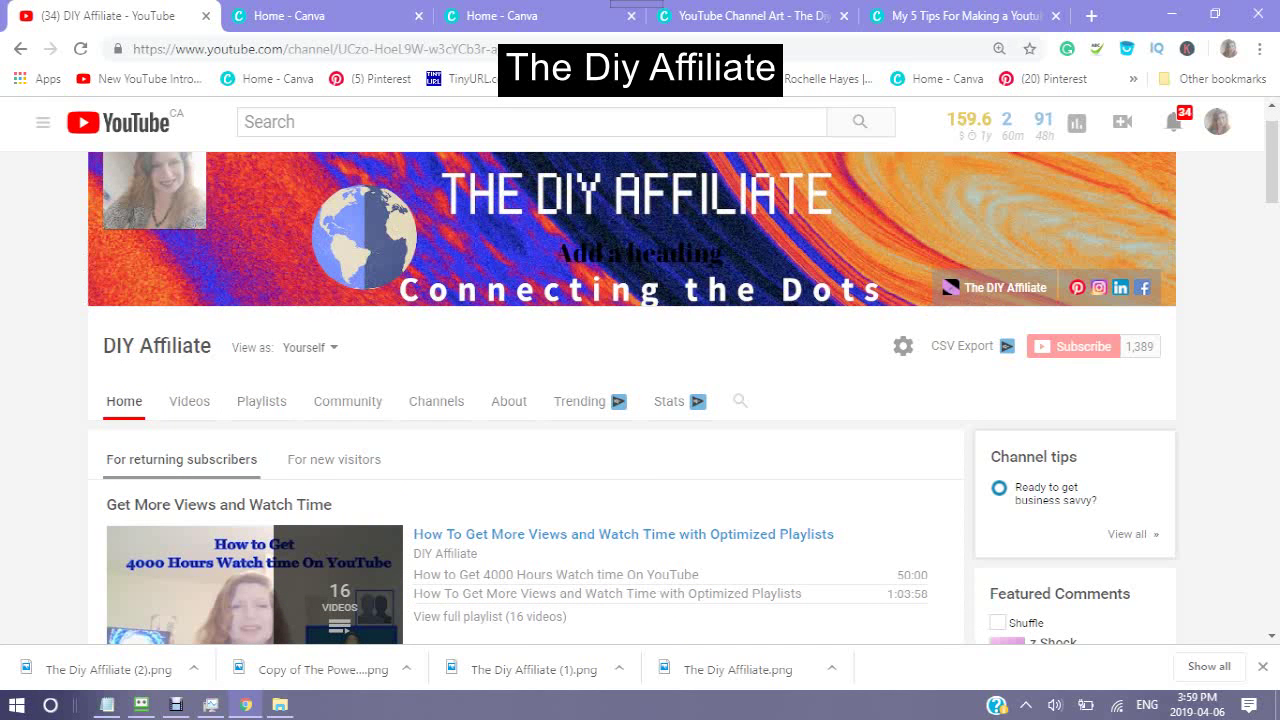
pyautogui.scroll(1, 640, 400)
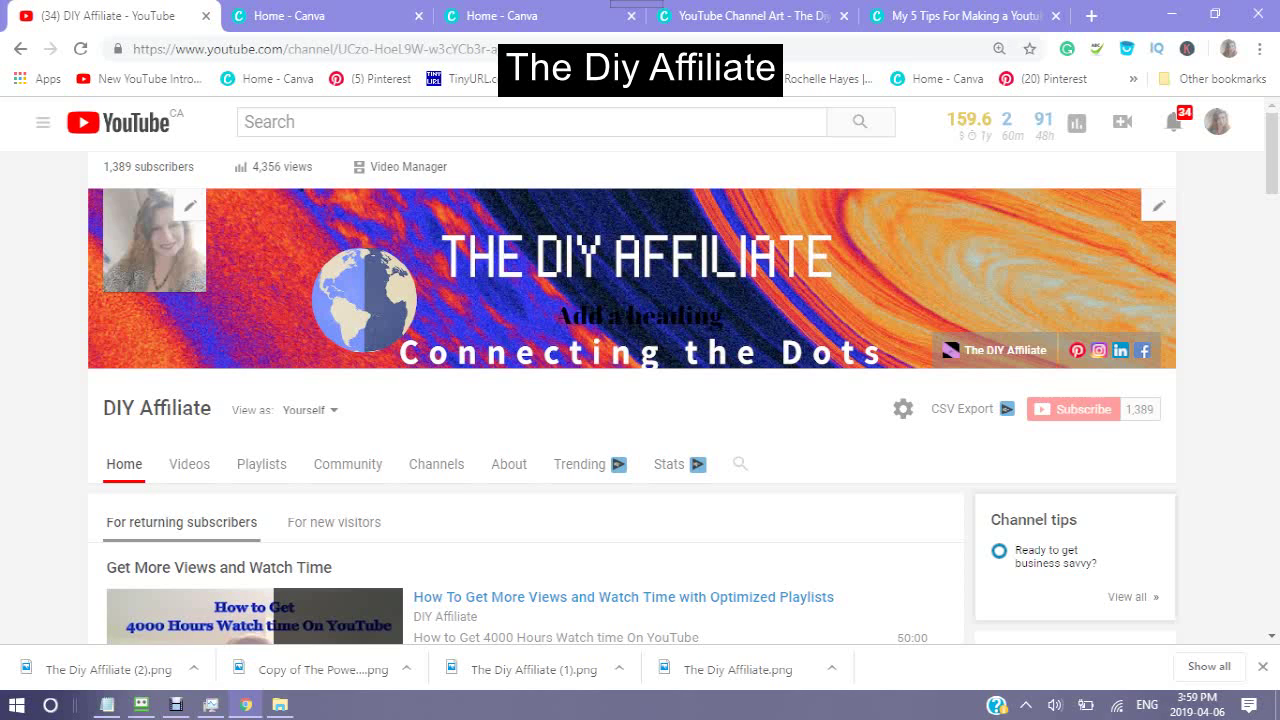
pyautogui.hotkey('shift', 'F10')
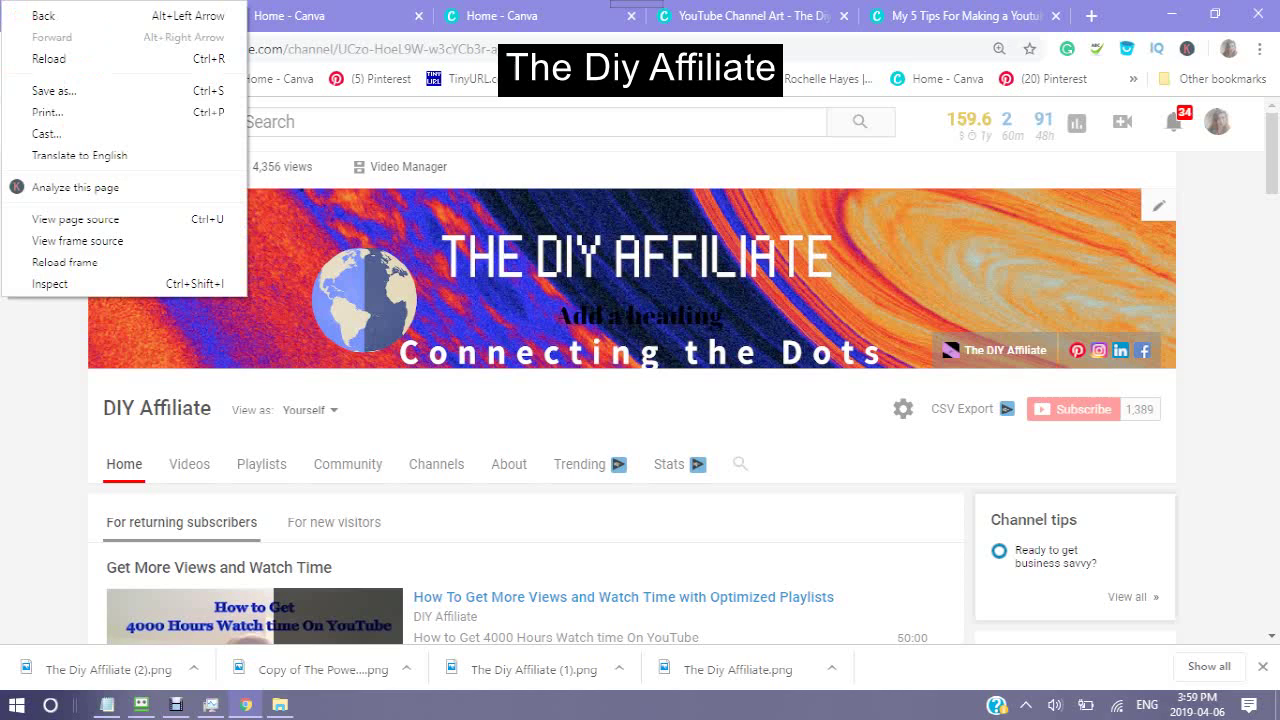